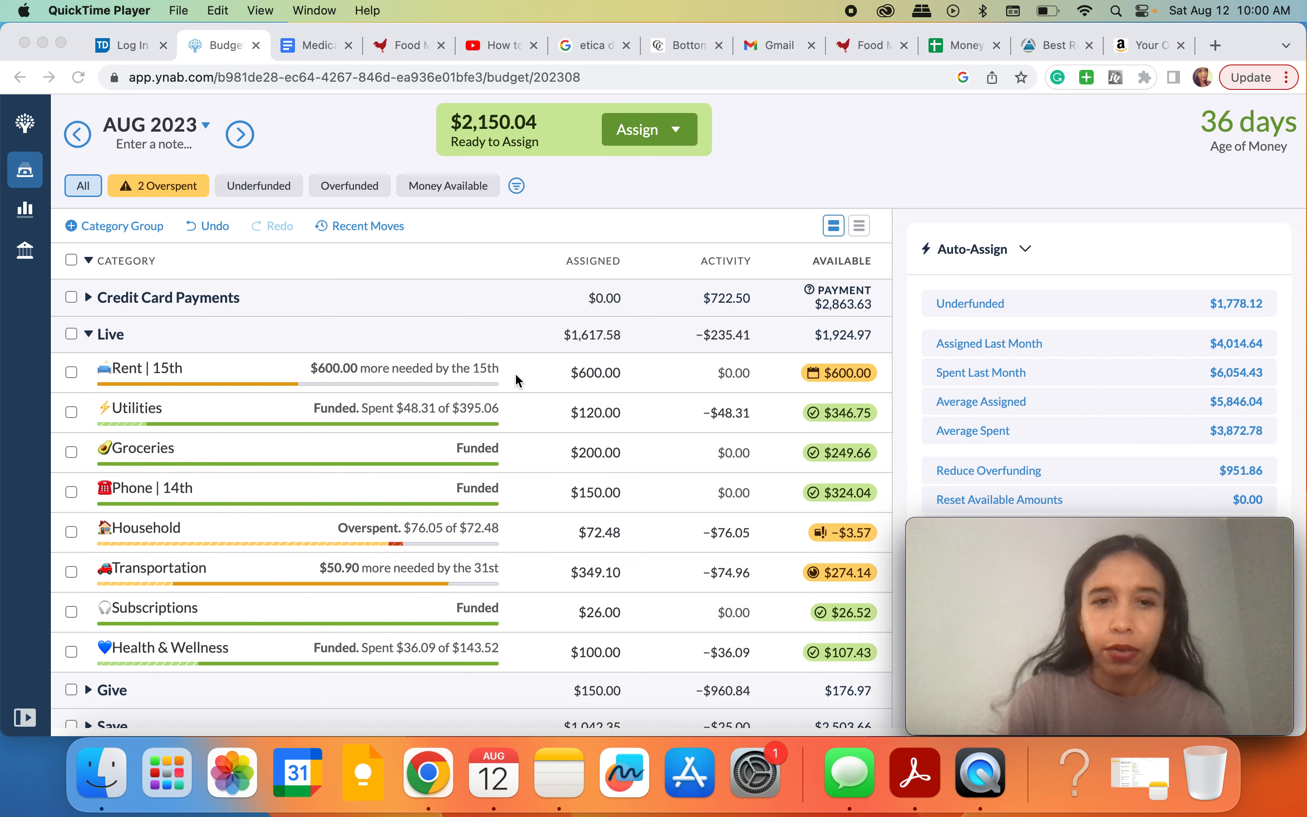
Step: Select all categories in the Live group and auto-assign their underfunded amounts, then clear the selection
scroll(518, 379, down, 2)
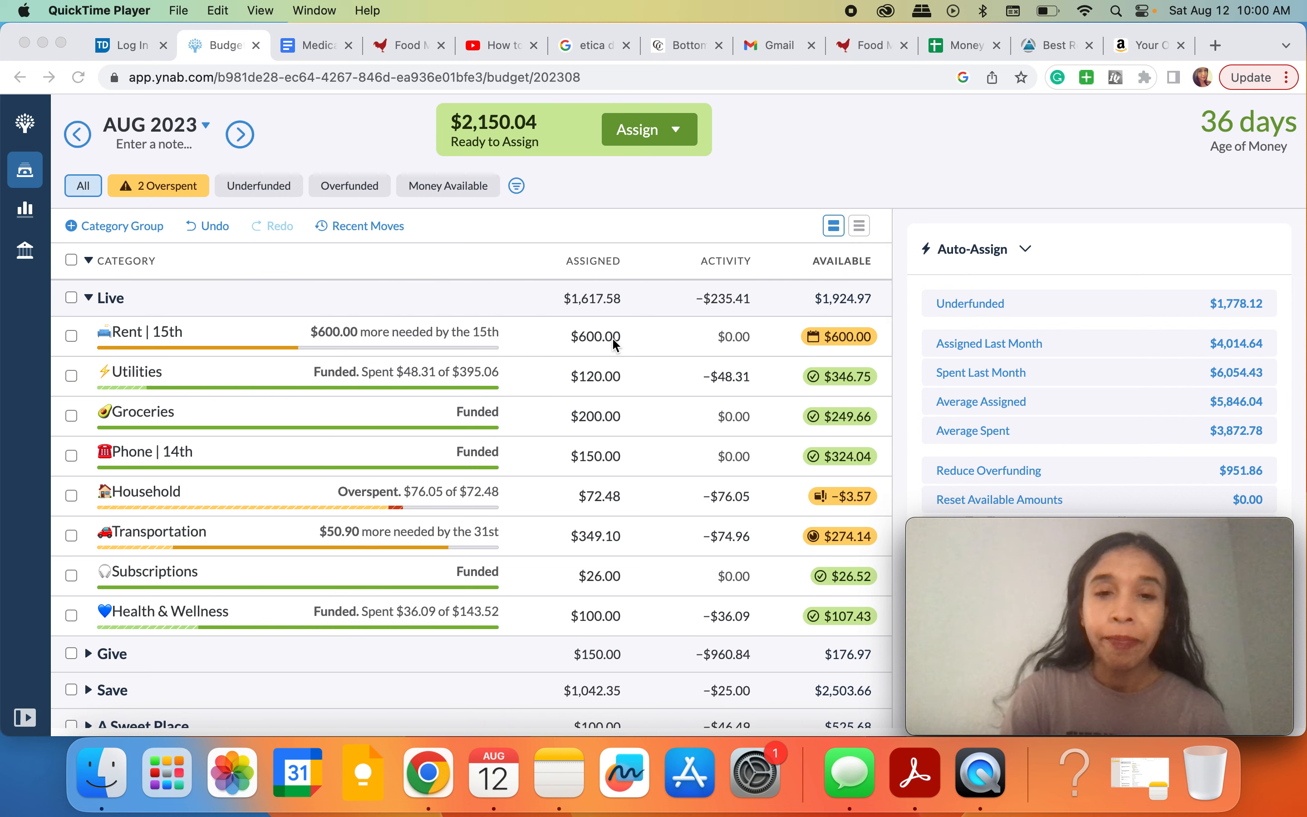
click(70, 303)
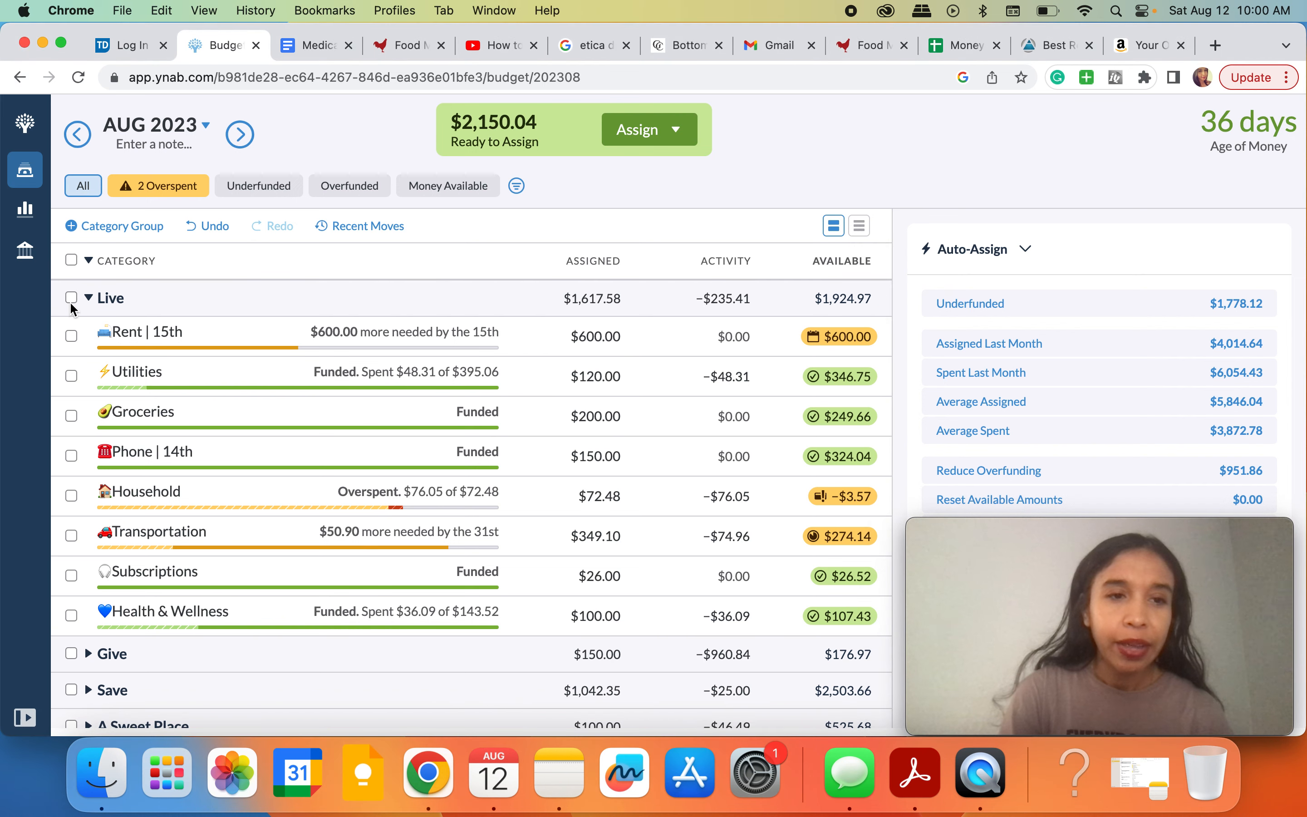
click(70, 300)
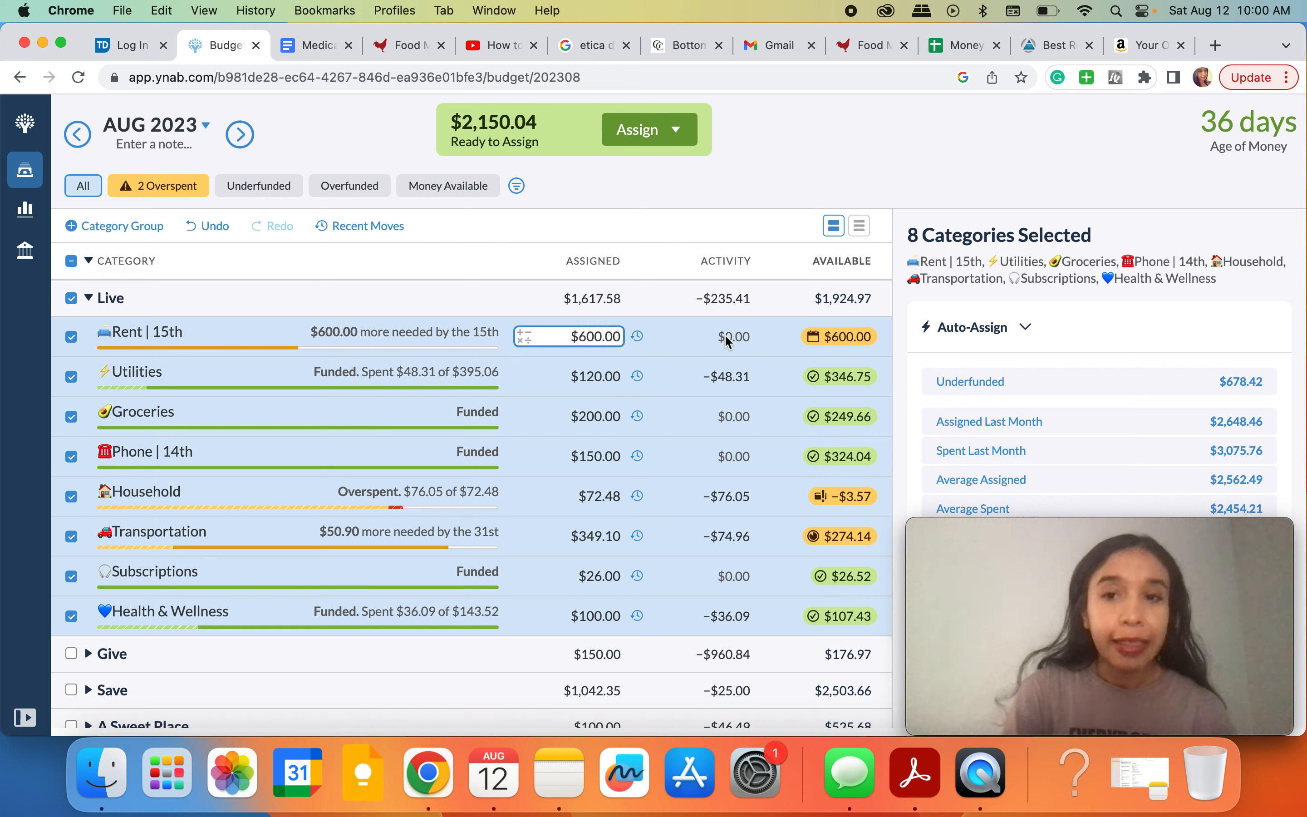
click(982, 379)
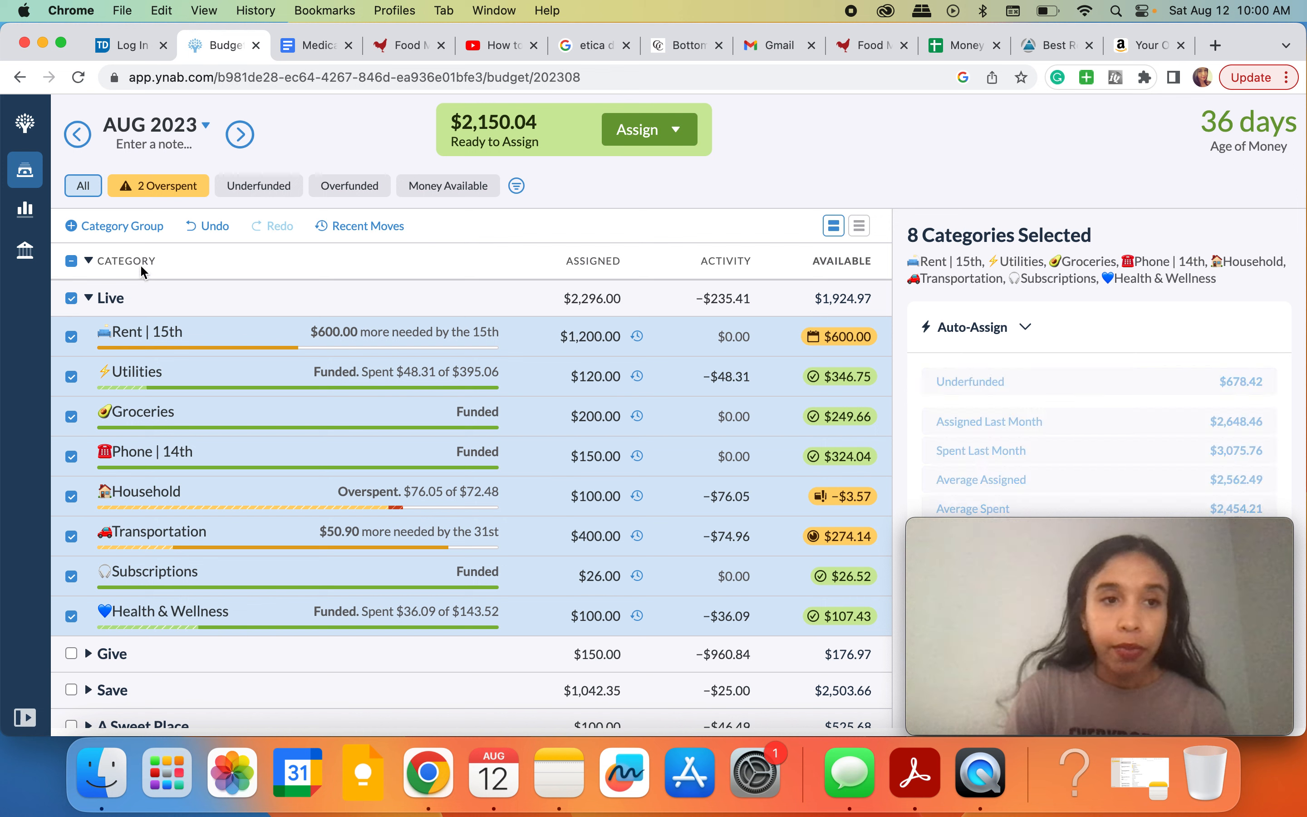
click(71, 298)
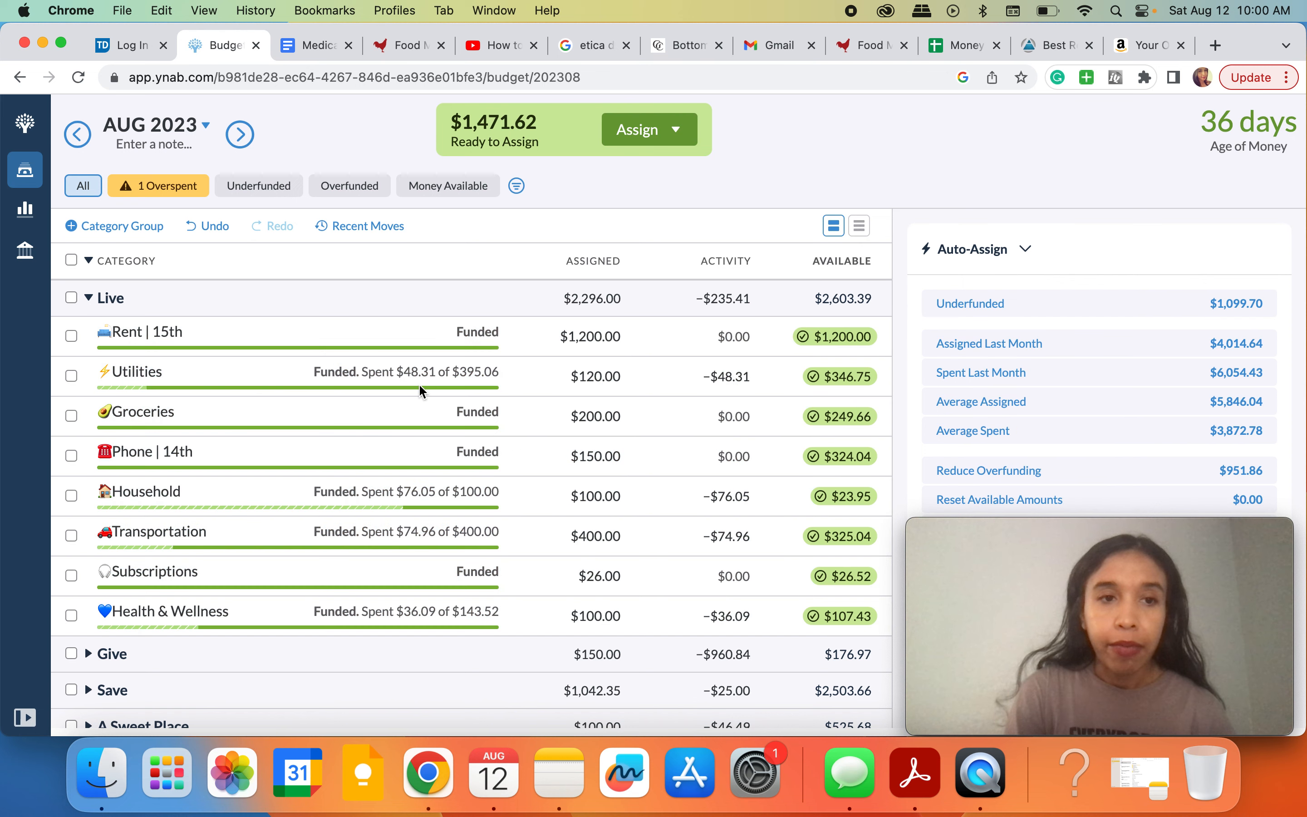
Step: Review the assigned and available amounts of the categories in the Live group
click(618, 376)
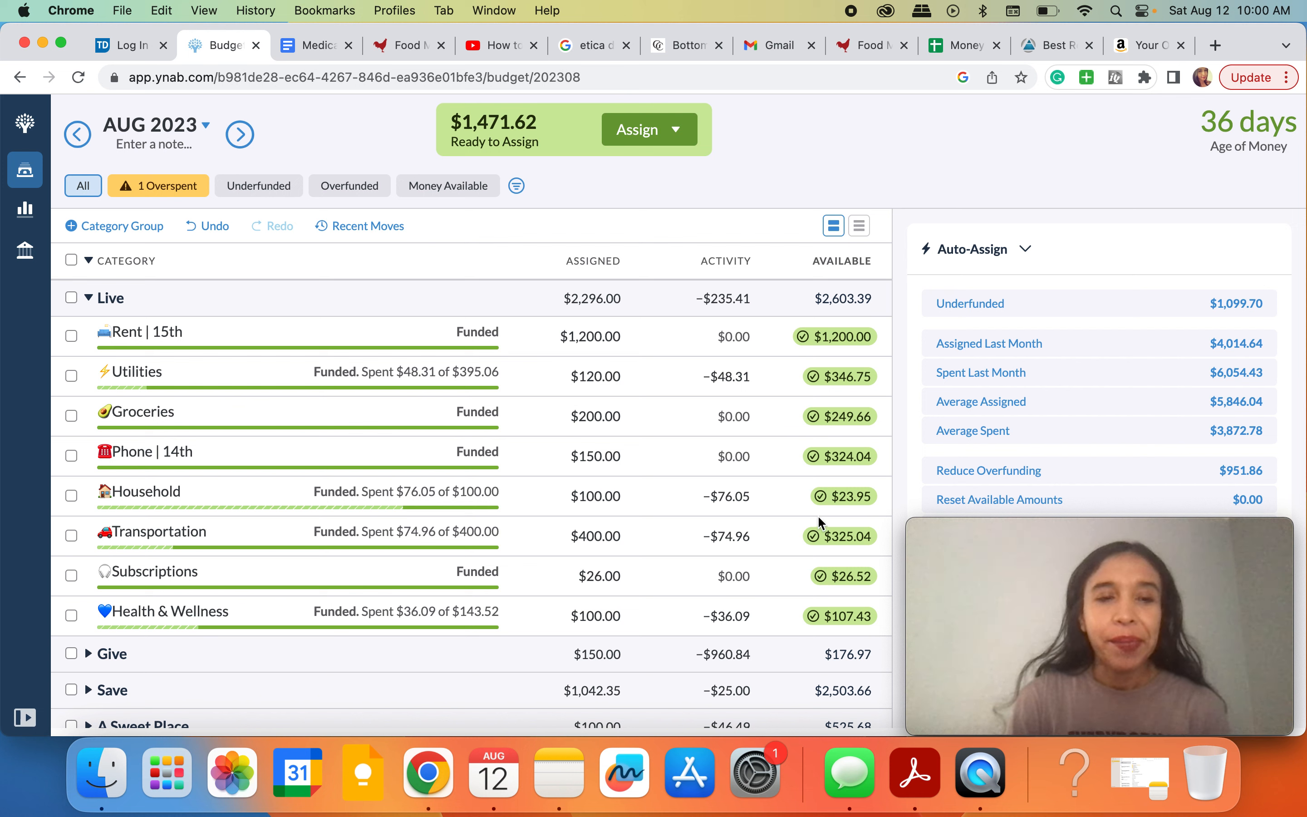
scroll(816, 517, down, 2)
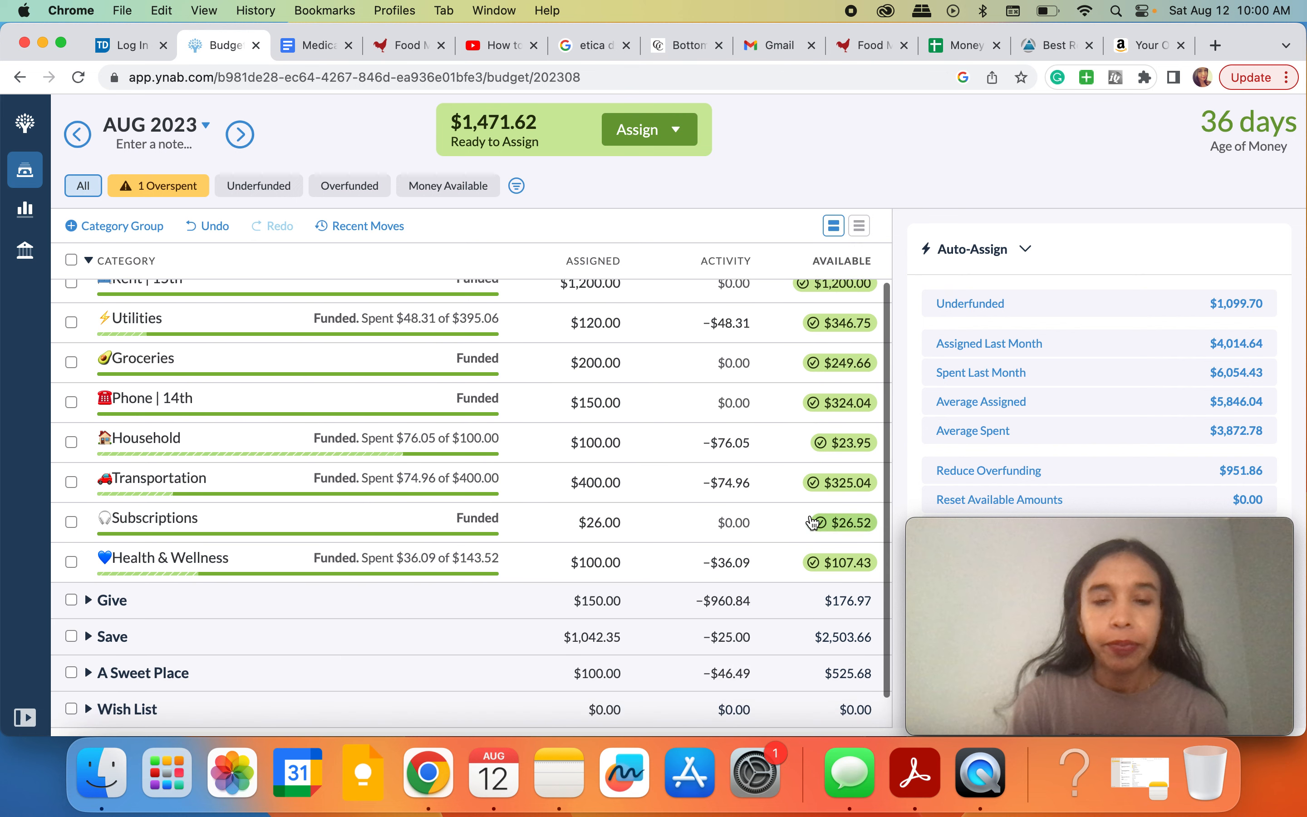
click(588, 413)
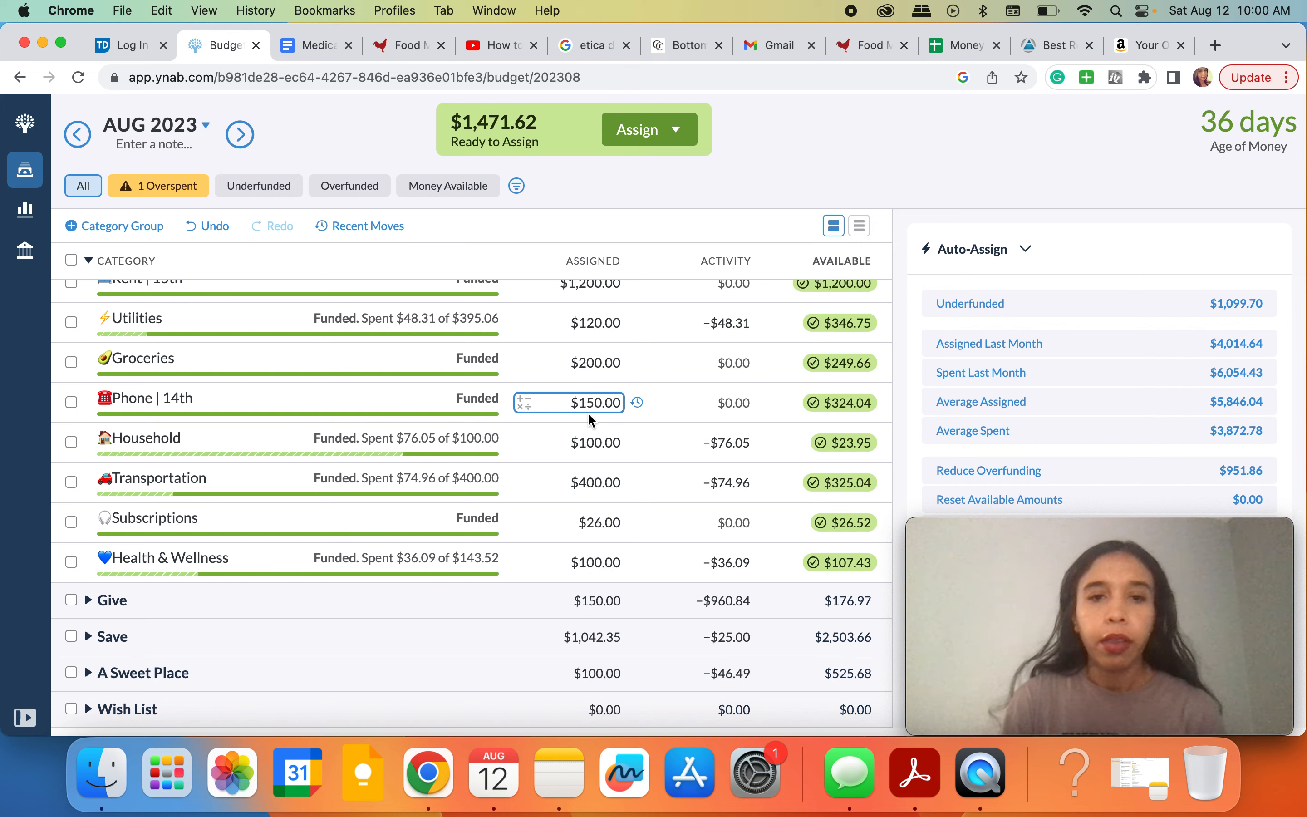
key(Down)
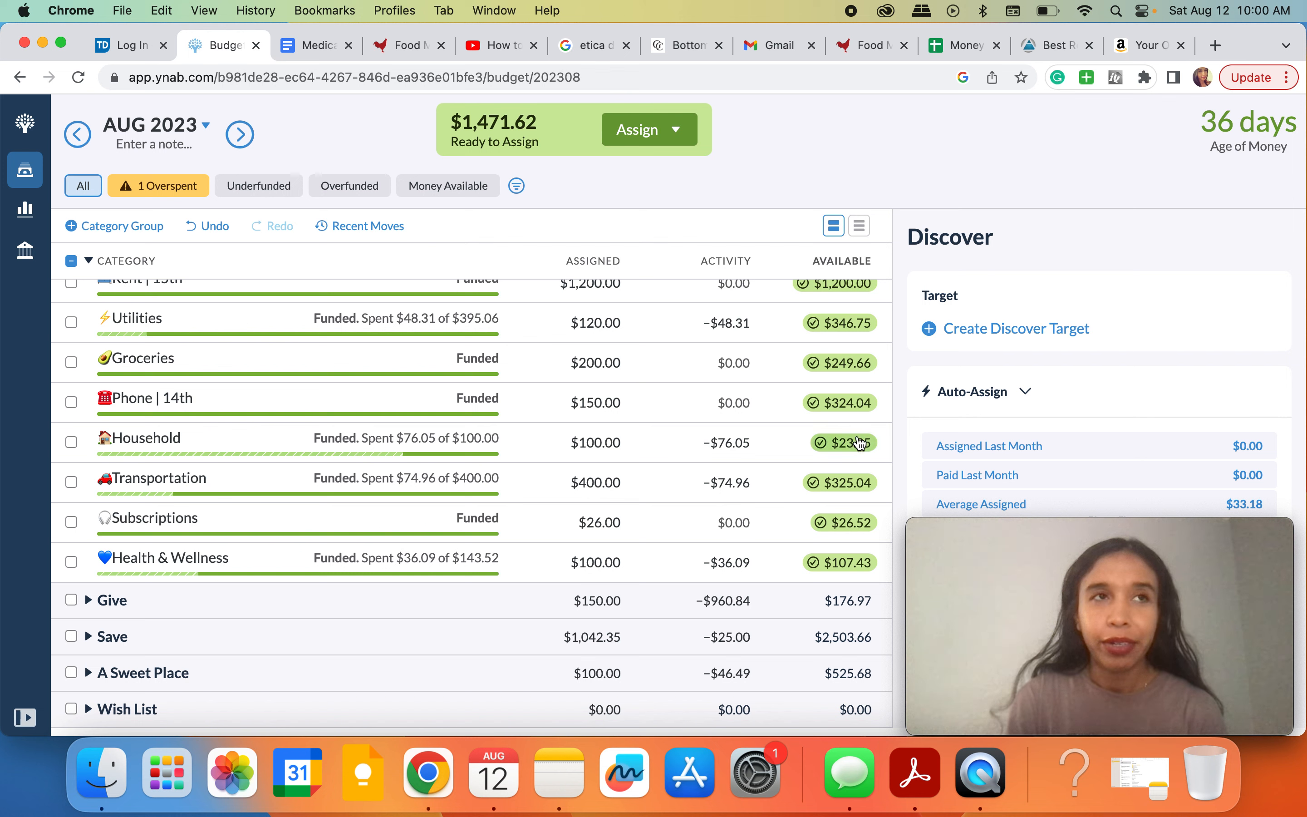
mouse_move(857, 443)
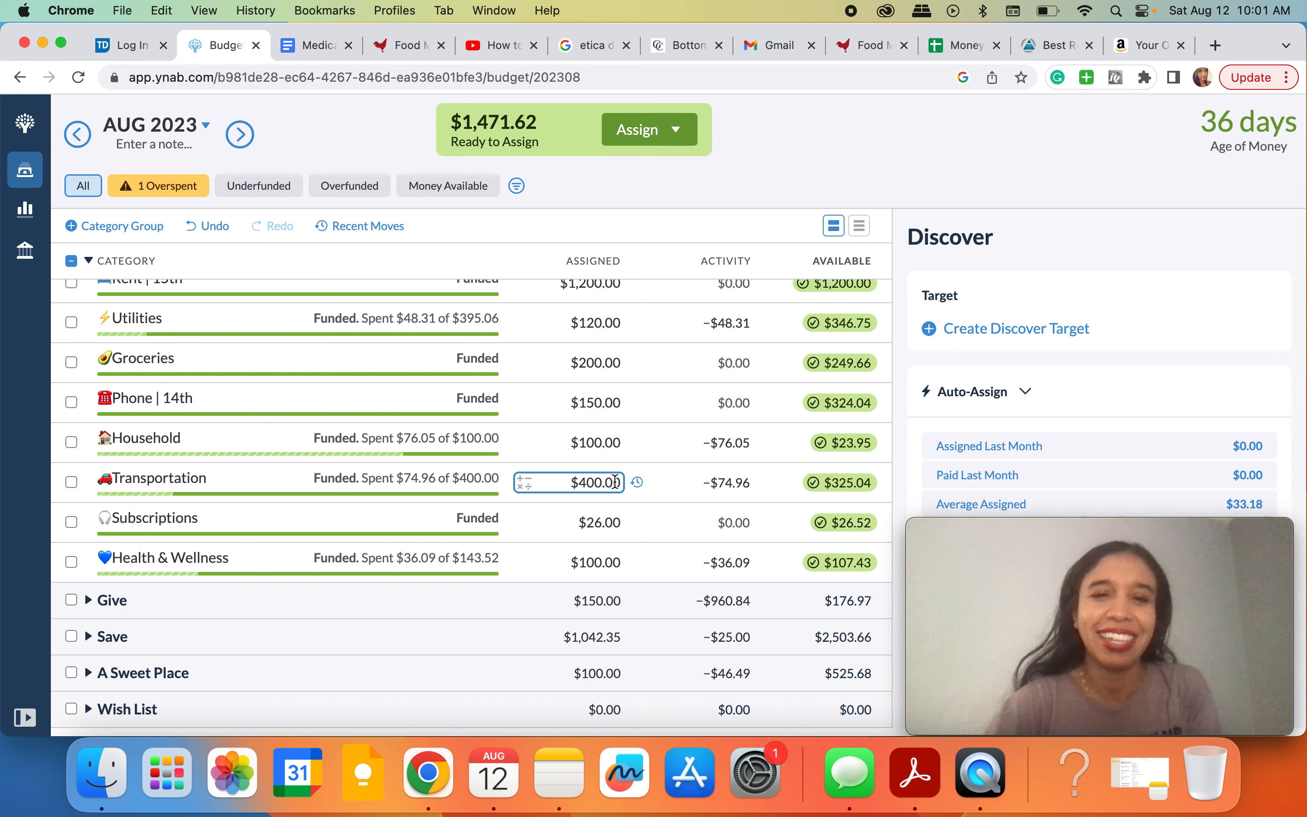
scroll(615, 481, down, 1)
scroll(616, 481, up, 3)
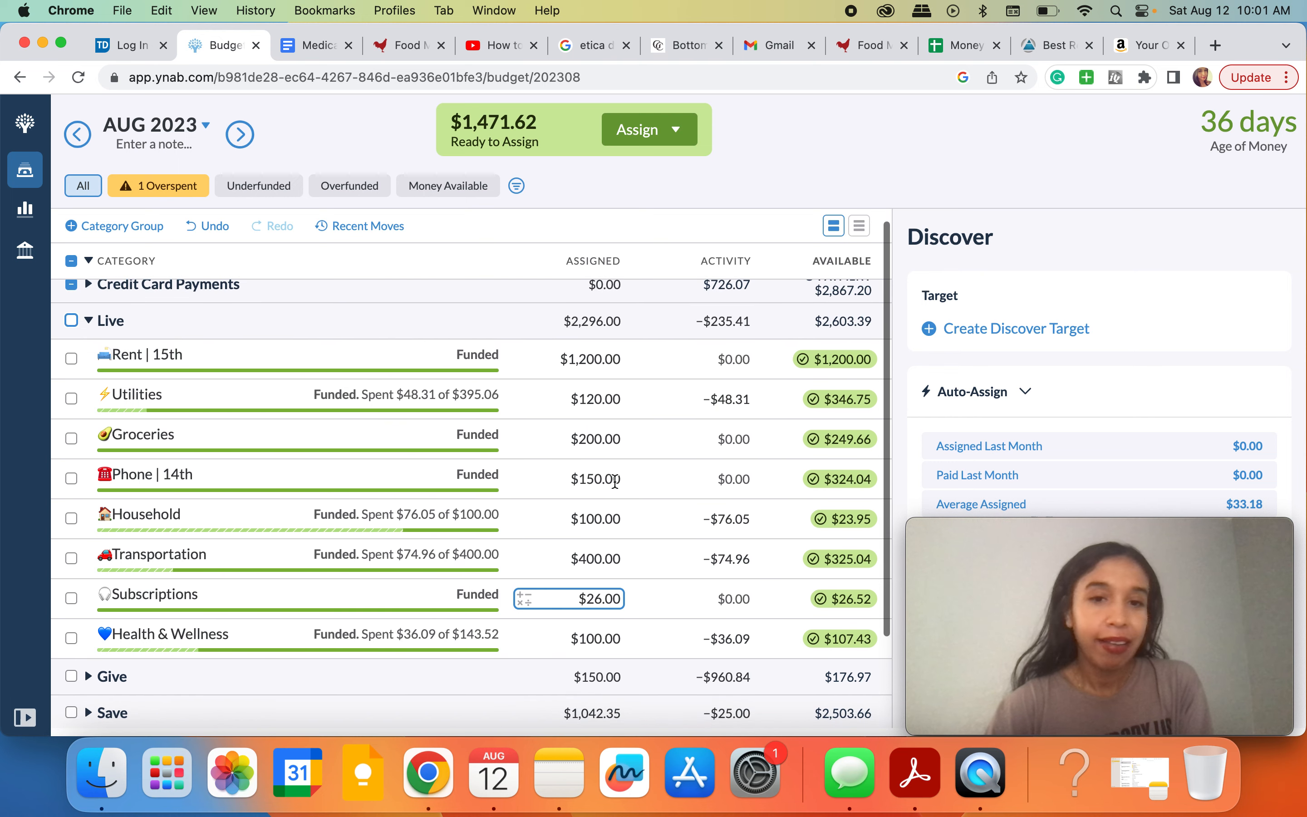
Step: Expand the Give group and auto-assign the underfunded amounts to all its categories, leaving none selected
scroll(616, 481, down, 3)
scroll(614, 481, down, 1)
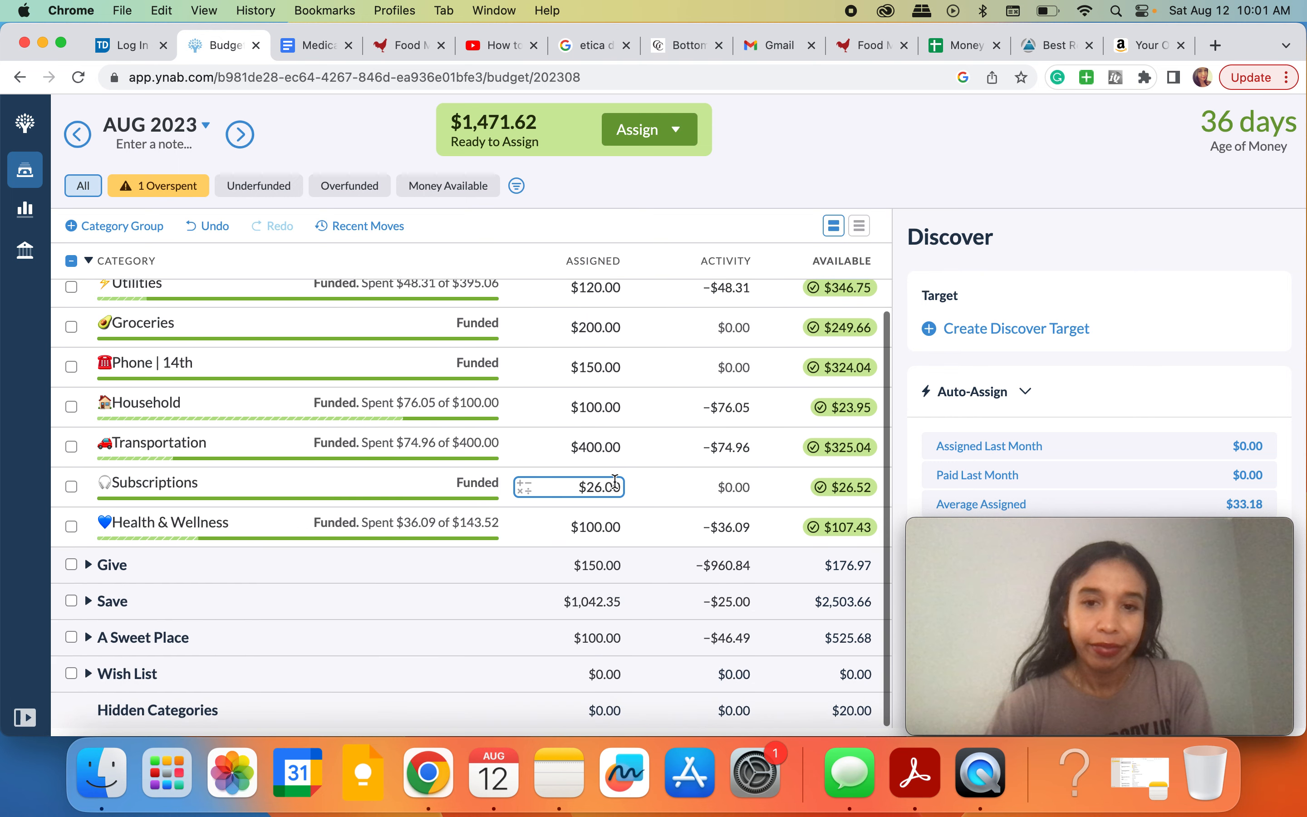
click(88, 565)
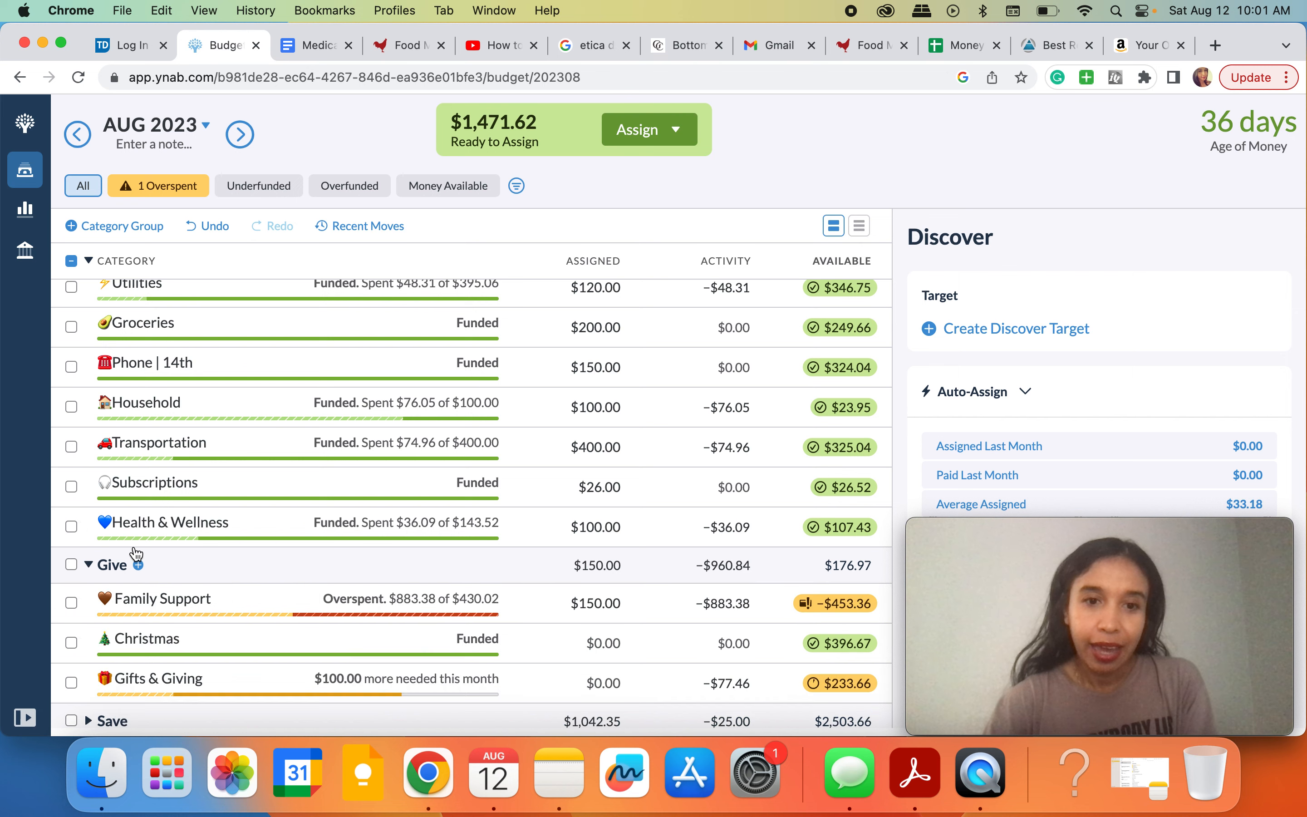
scroll(219, 521, down, 2)
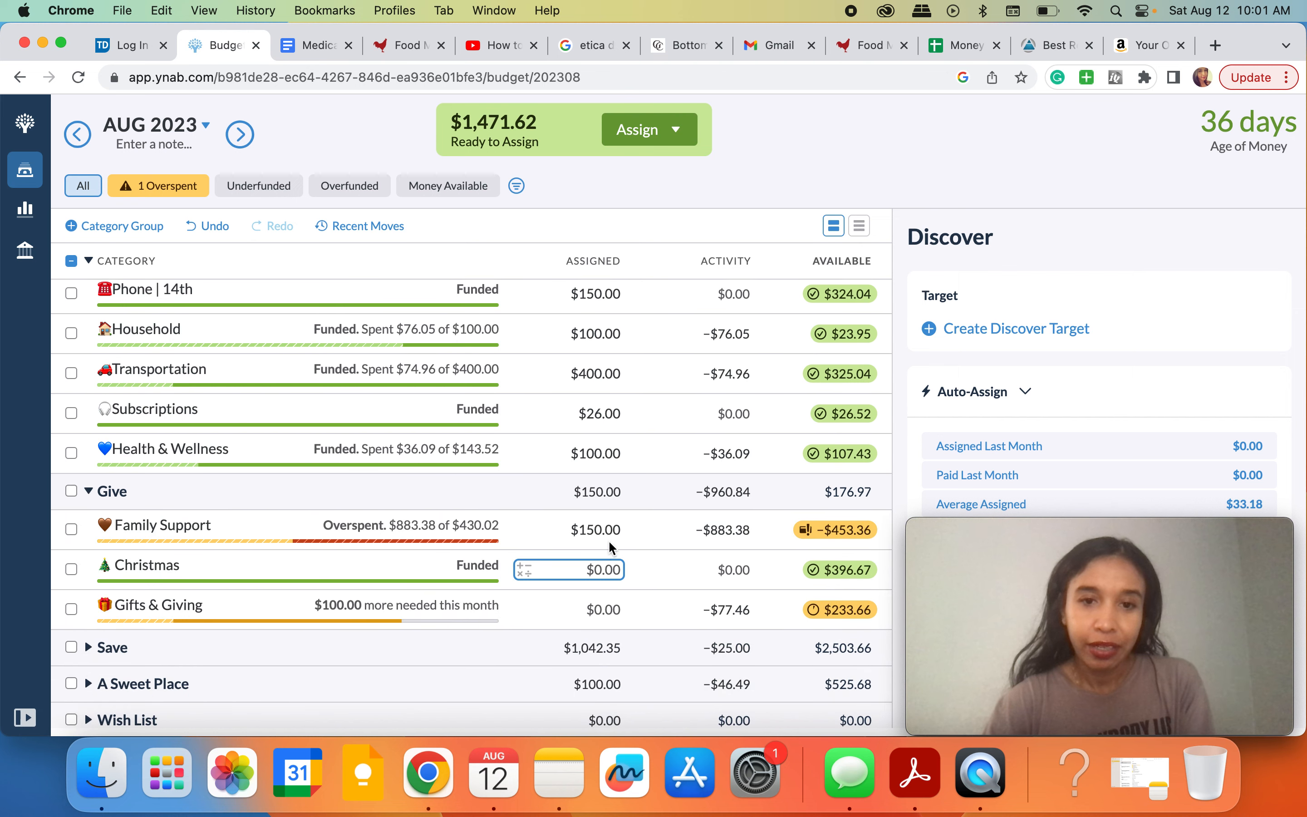
click(621, 533)
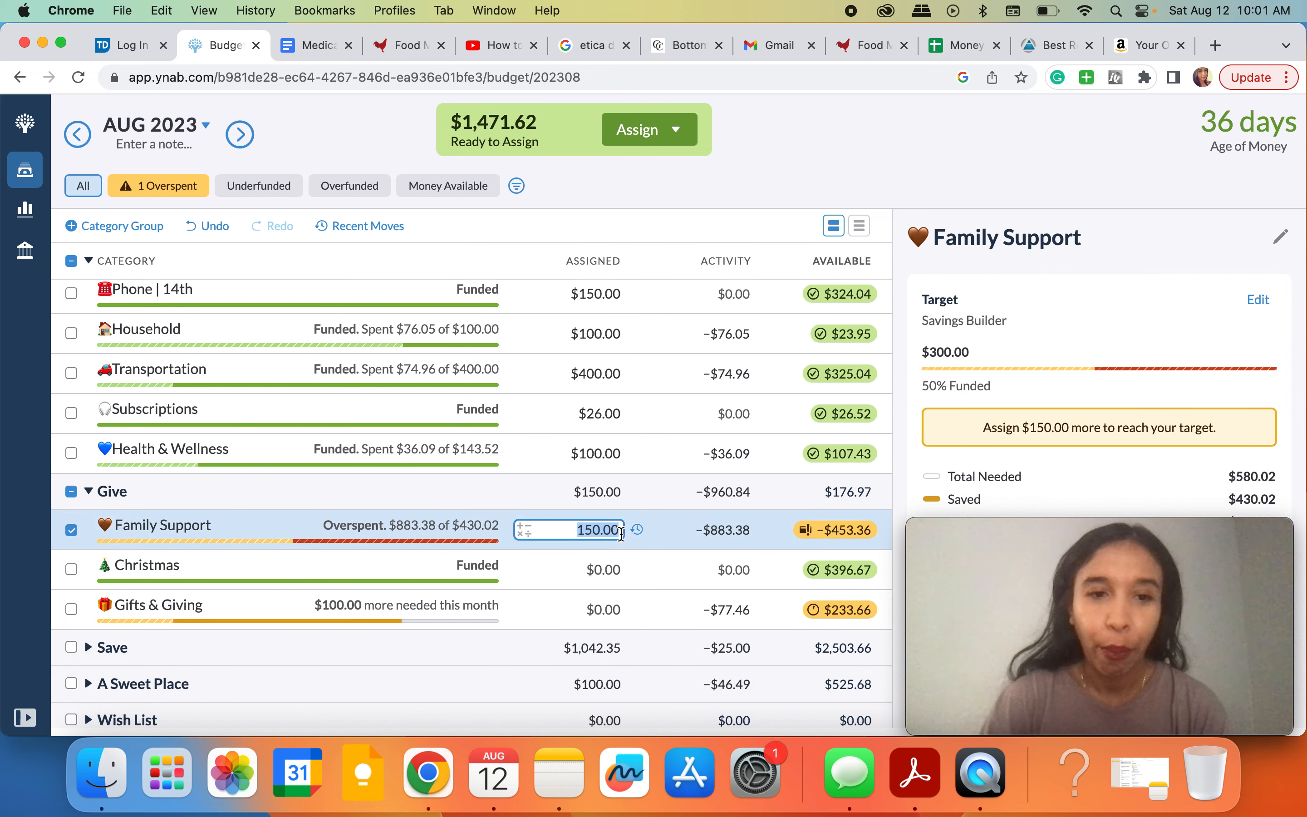
click(71, 495)
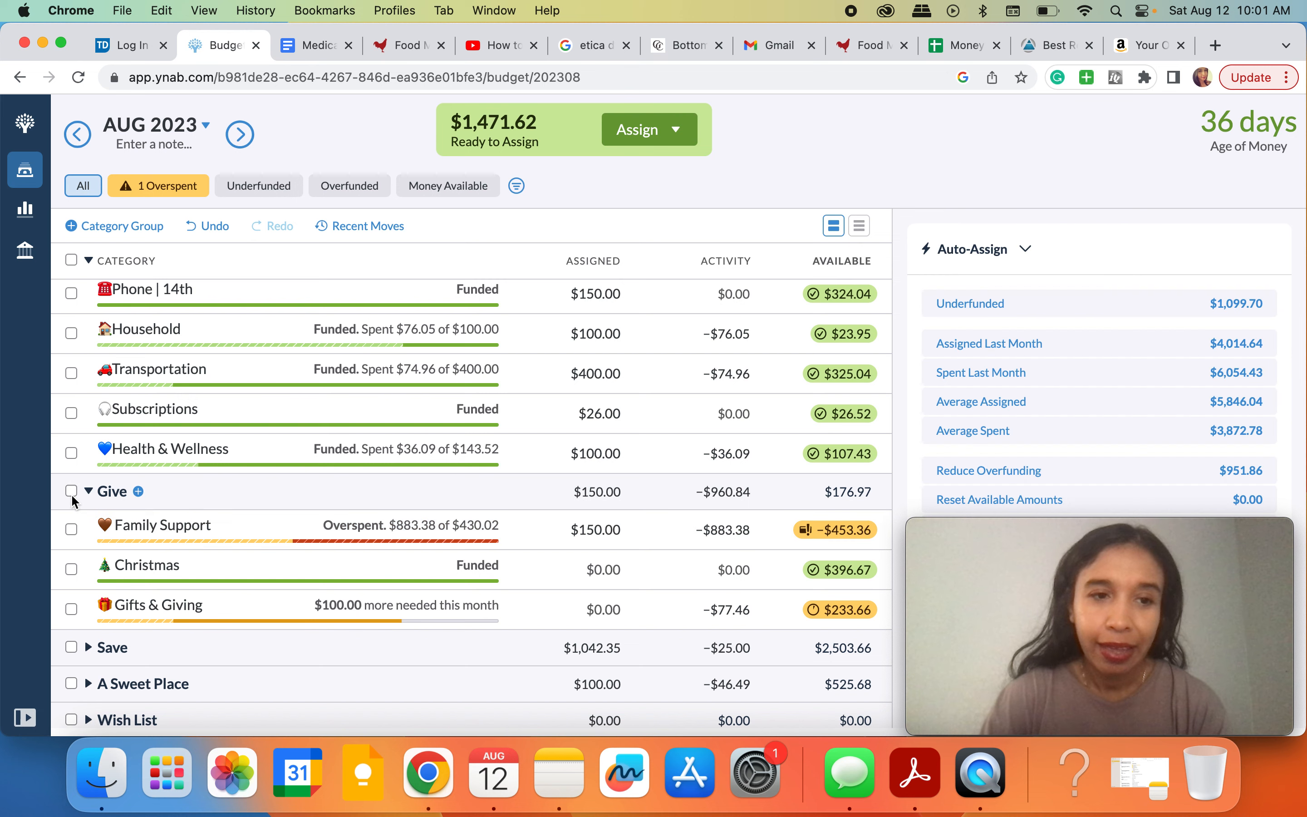
click(71, 493)
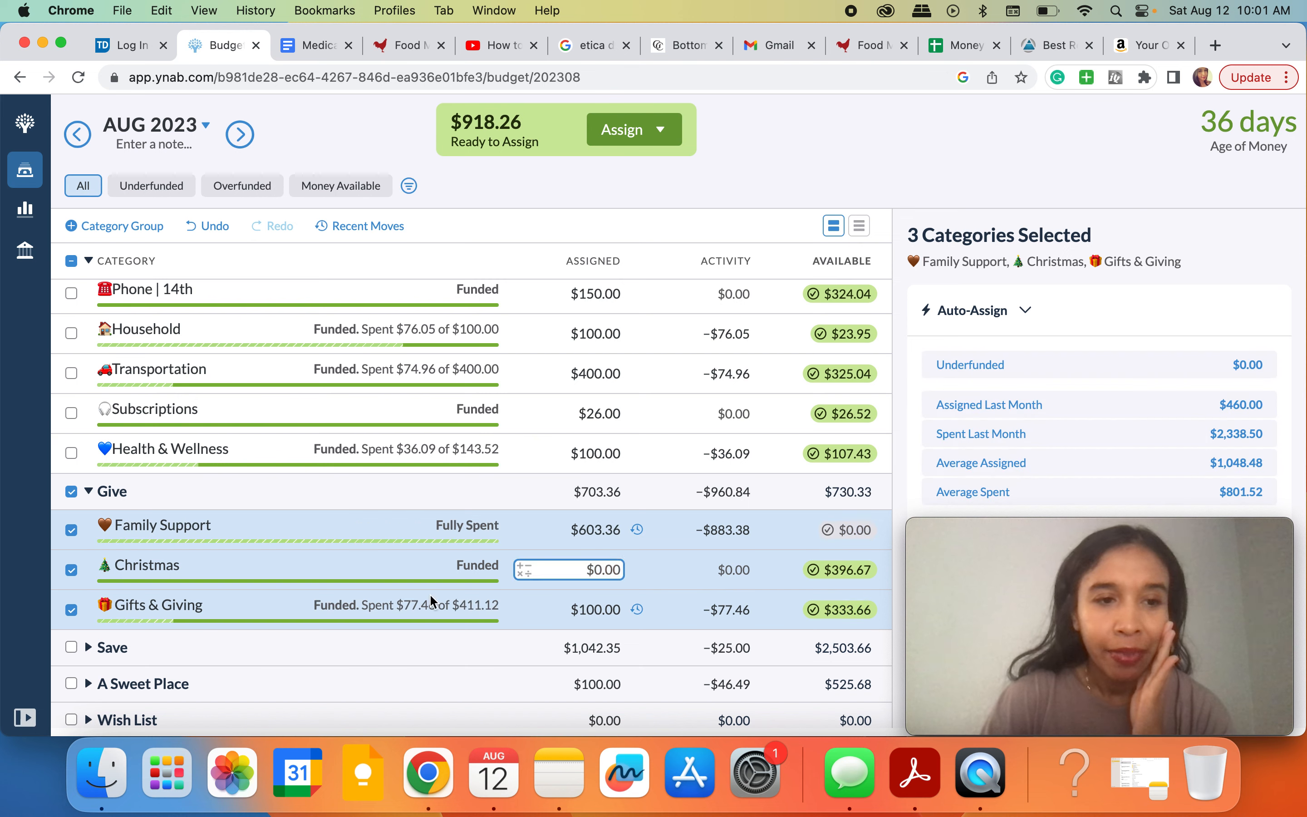
click(71, 492)
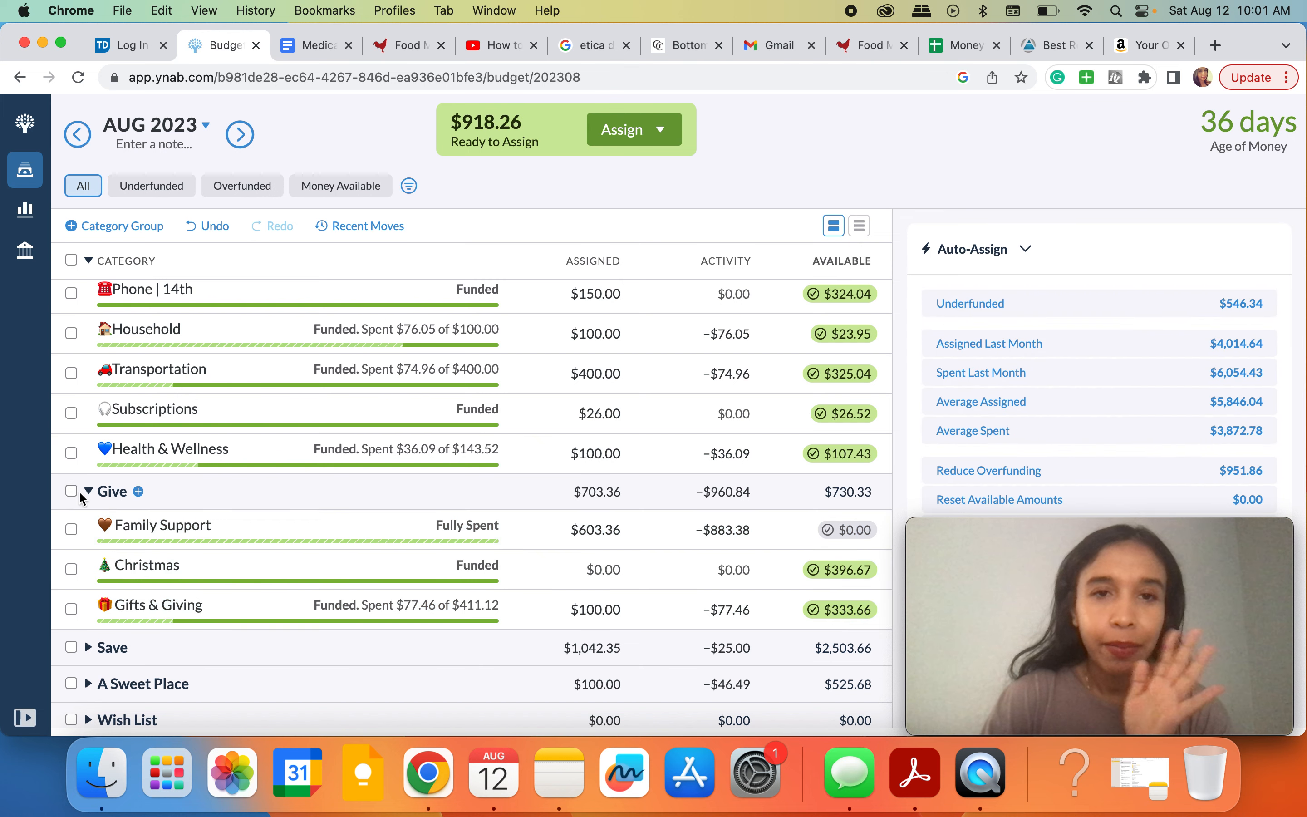
Step: Add $87 to the amount assigned to Transportation
scroll(371, 458, up, 2)
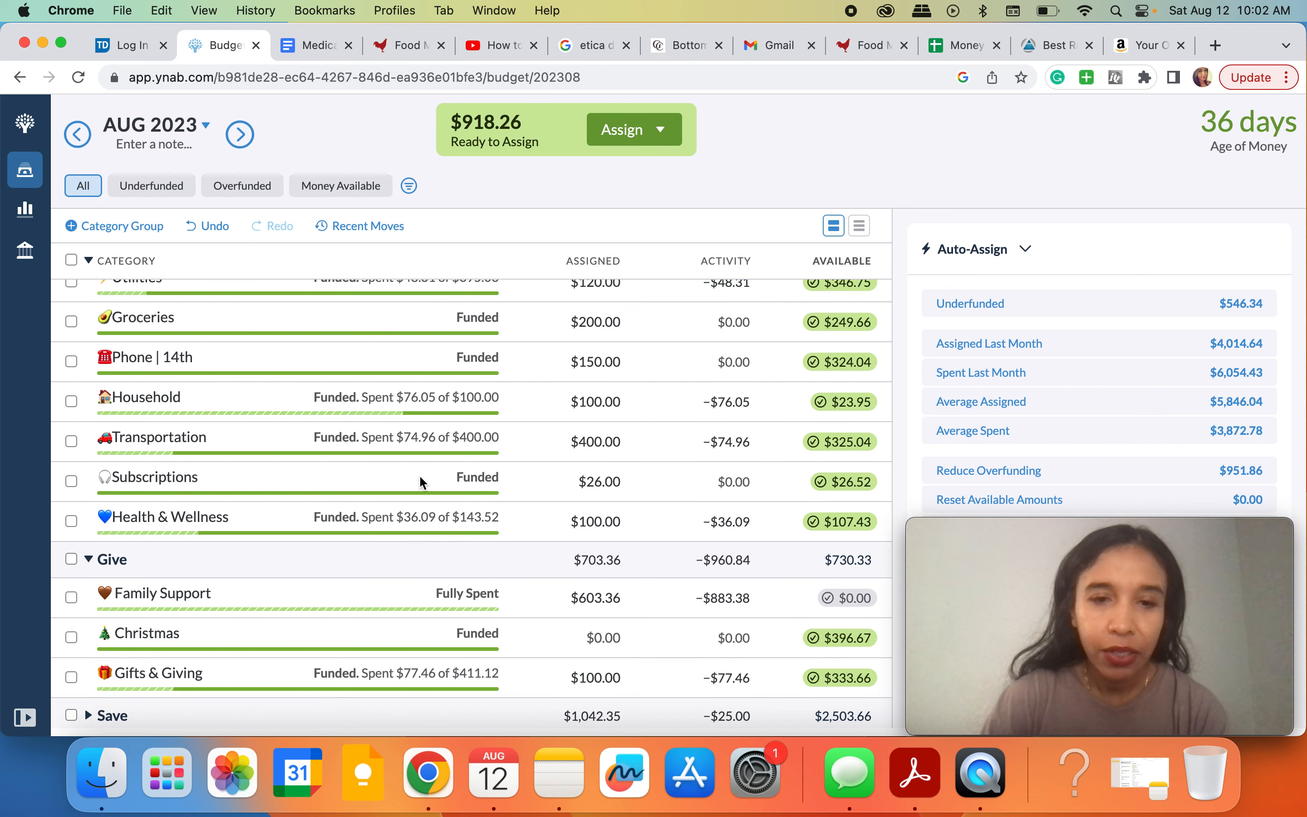
click(620, 442)
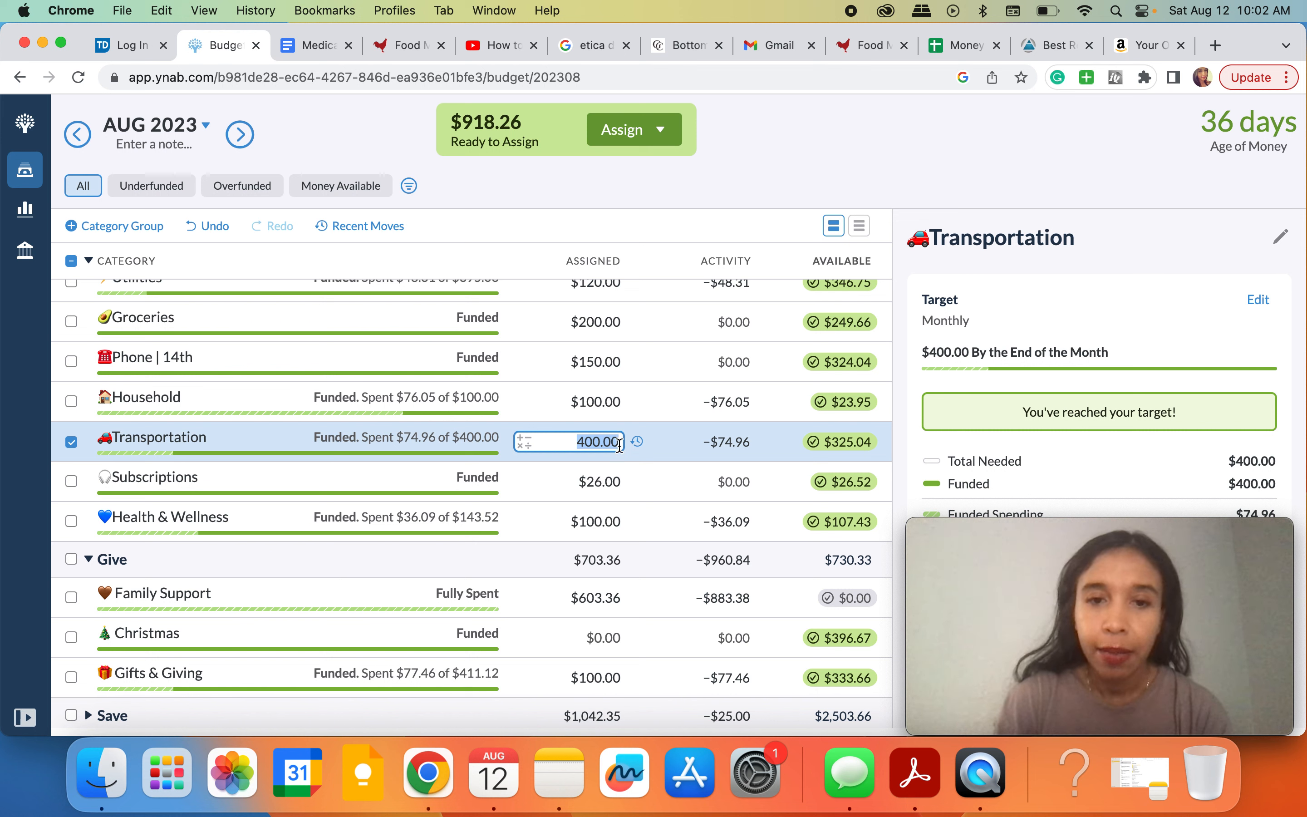
click(620, 442)
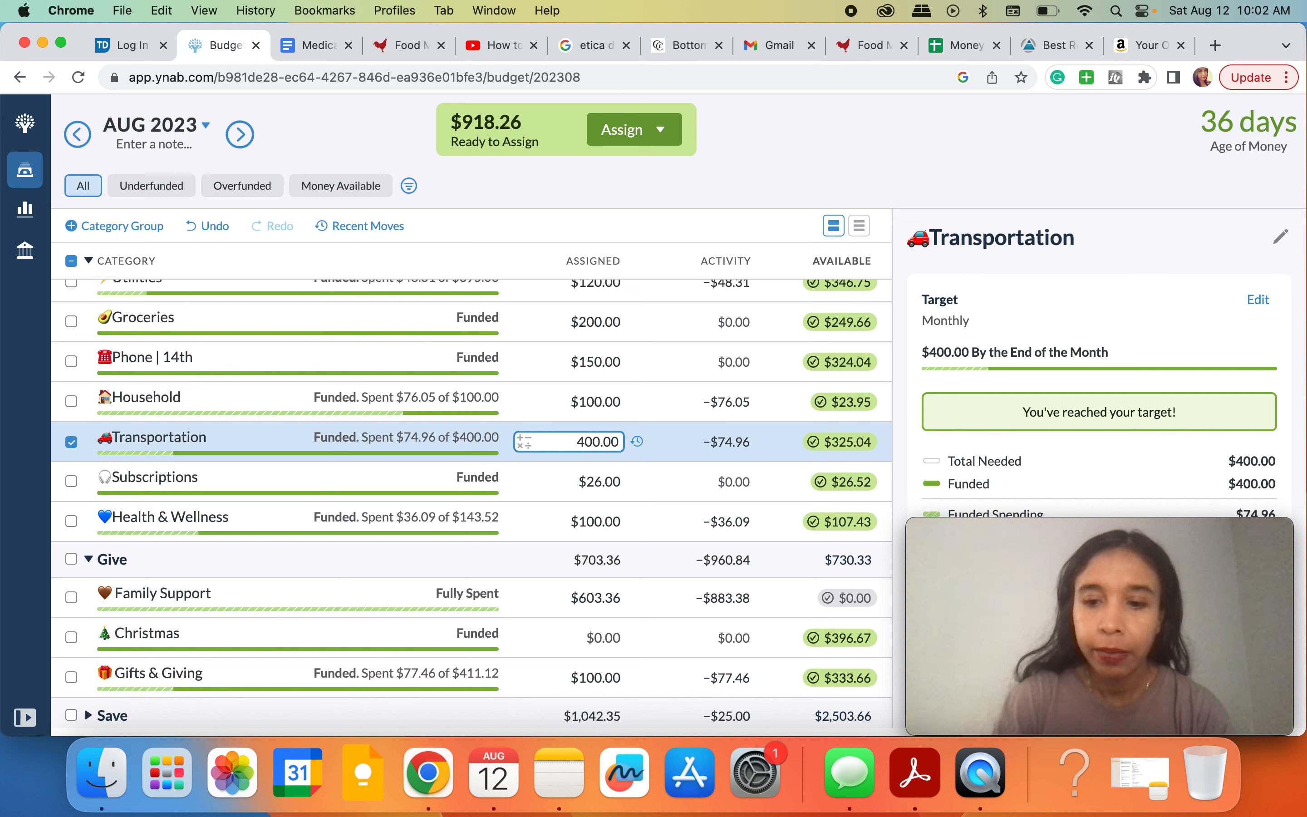
text(+87)
key(Return)
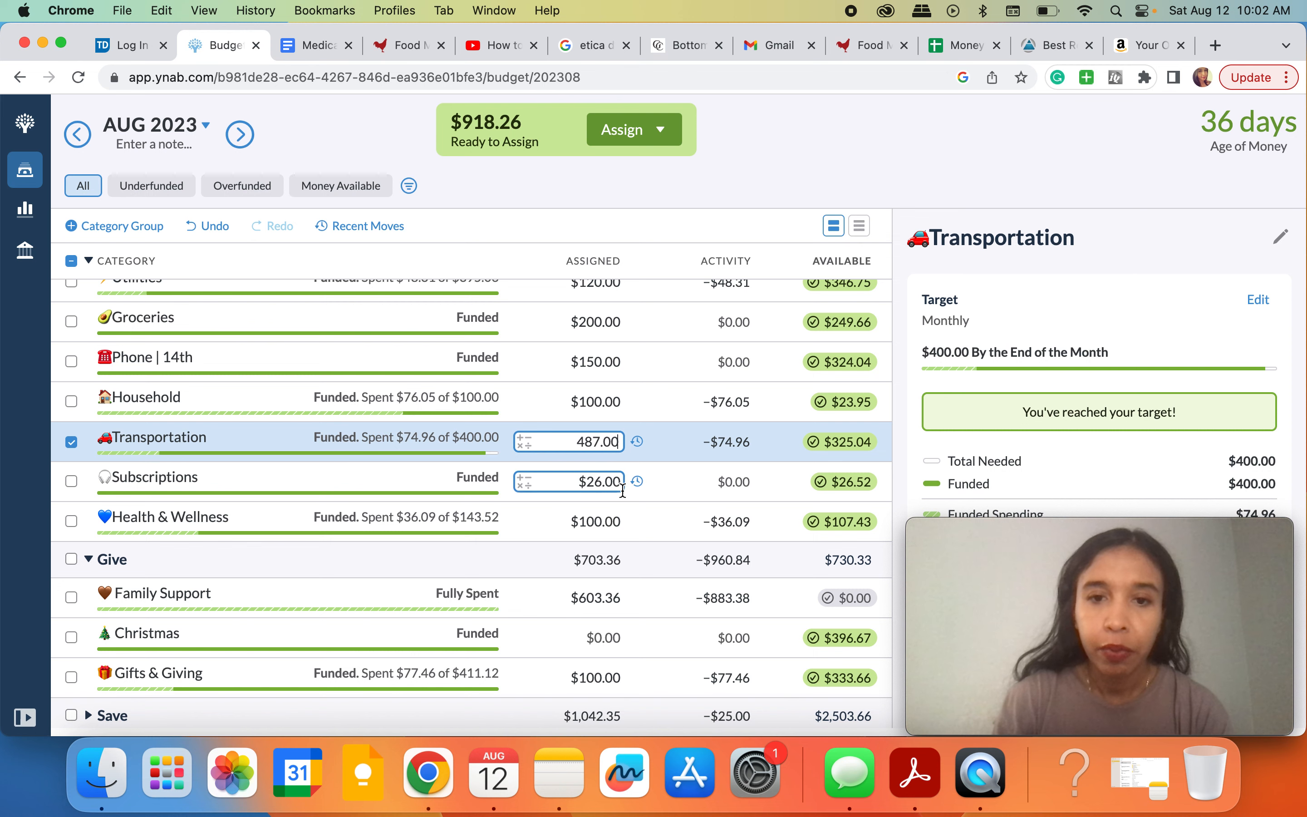
Step: Collapse the Give group and expand the Save group to show its savings categories
scroll(621, 490, down, 3)
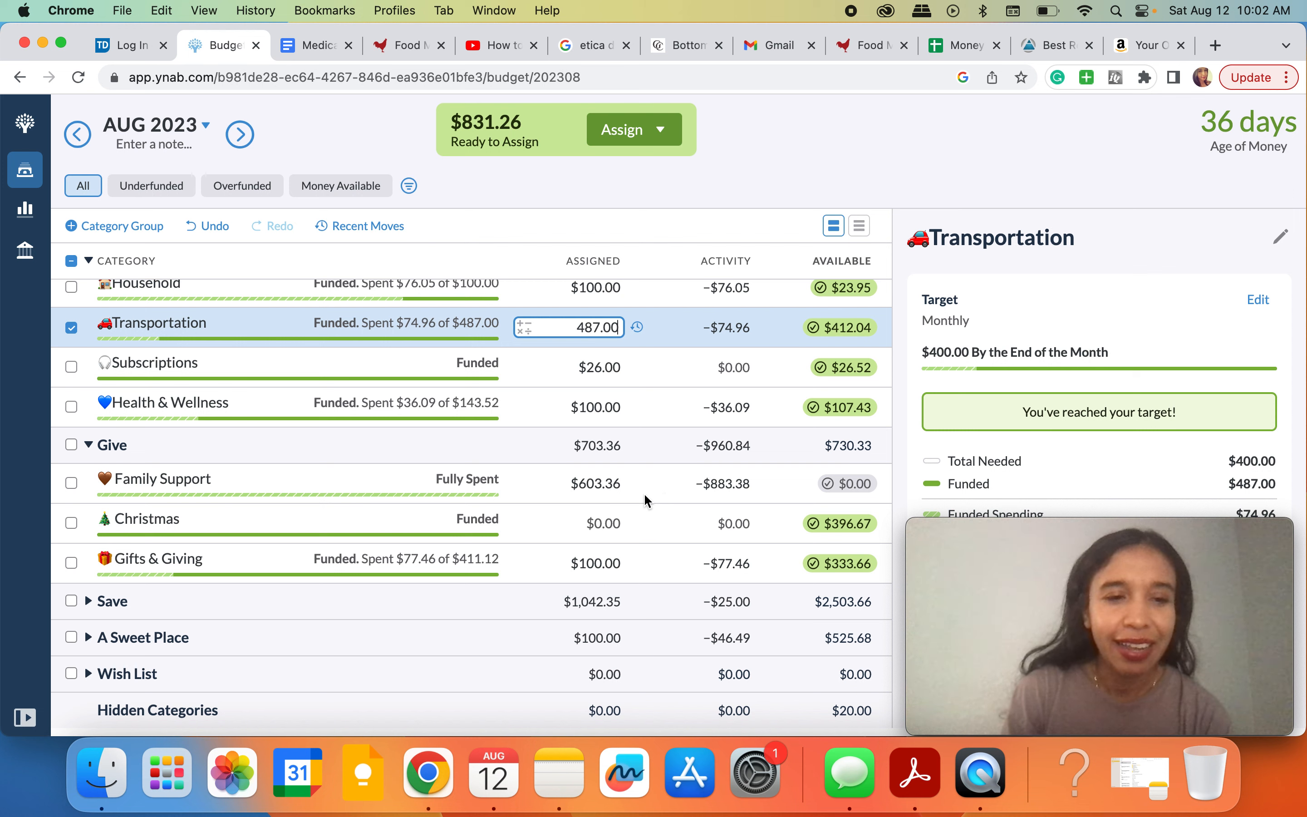
click(89, 453)
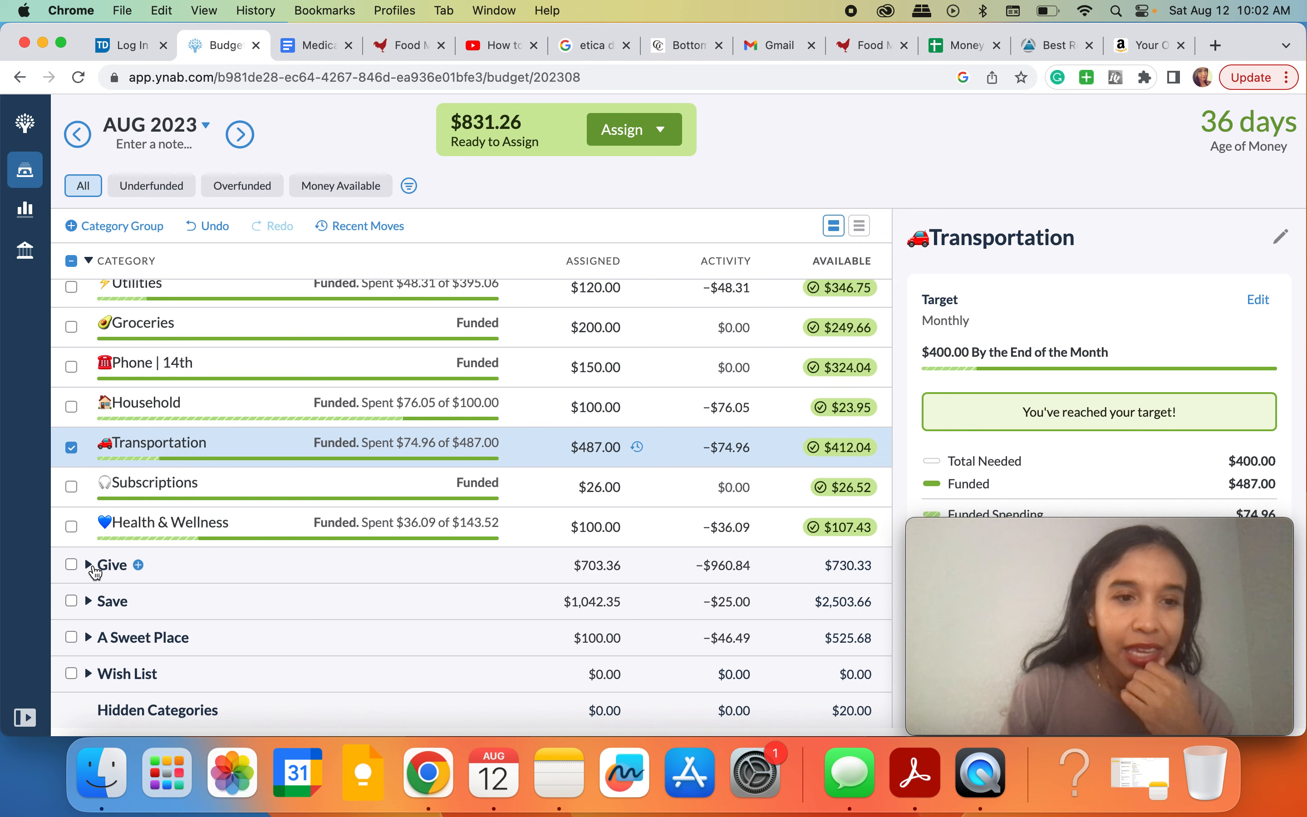
click(89, 601)
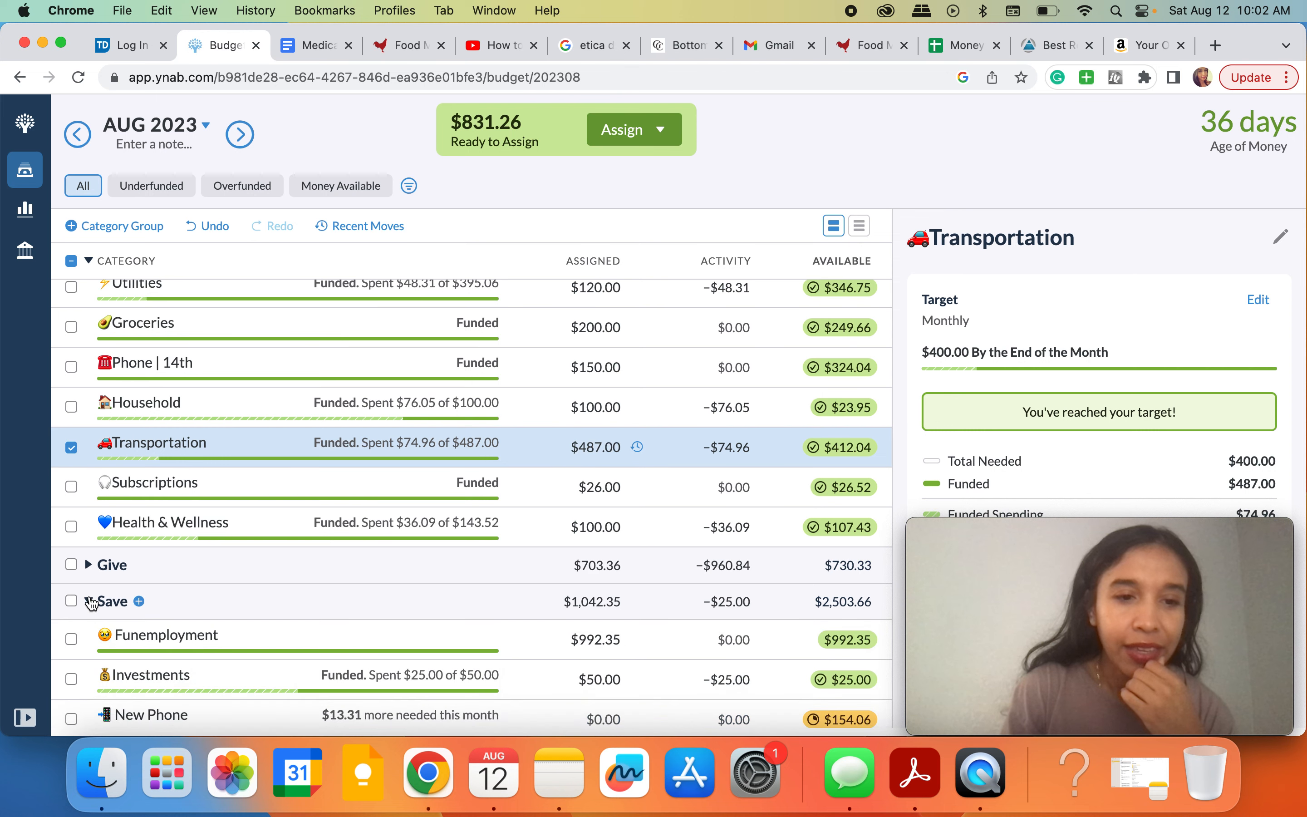
scroll(276, 485, down, 5)
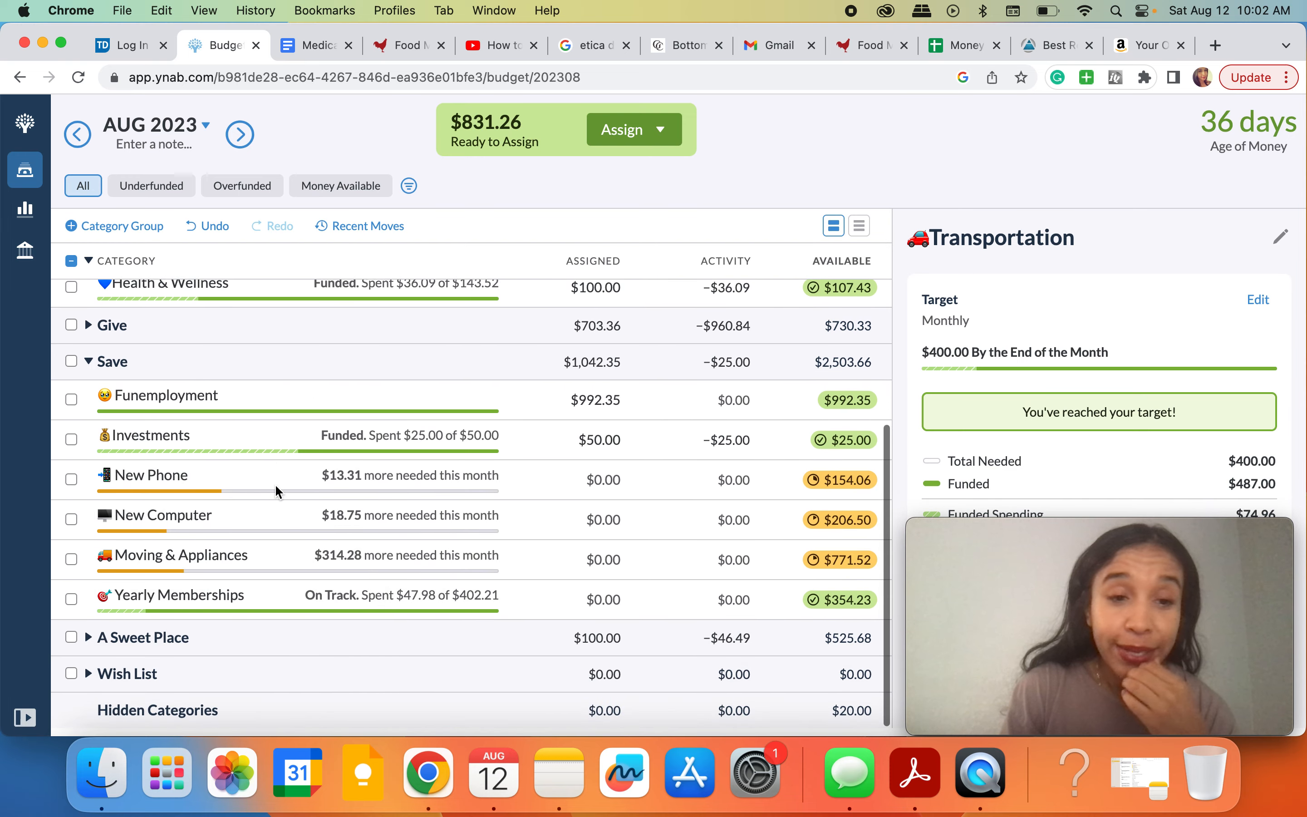
Step: Assign $13.31 to New Phone and $18.75 to New Computer in the Save group
click(611, 488)
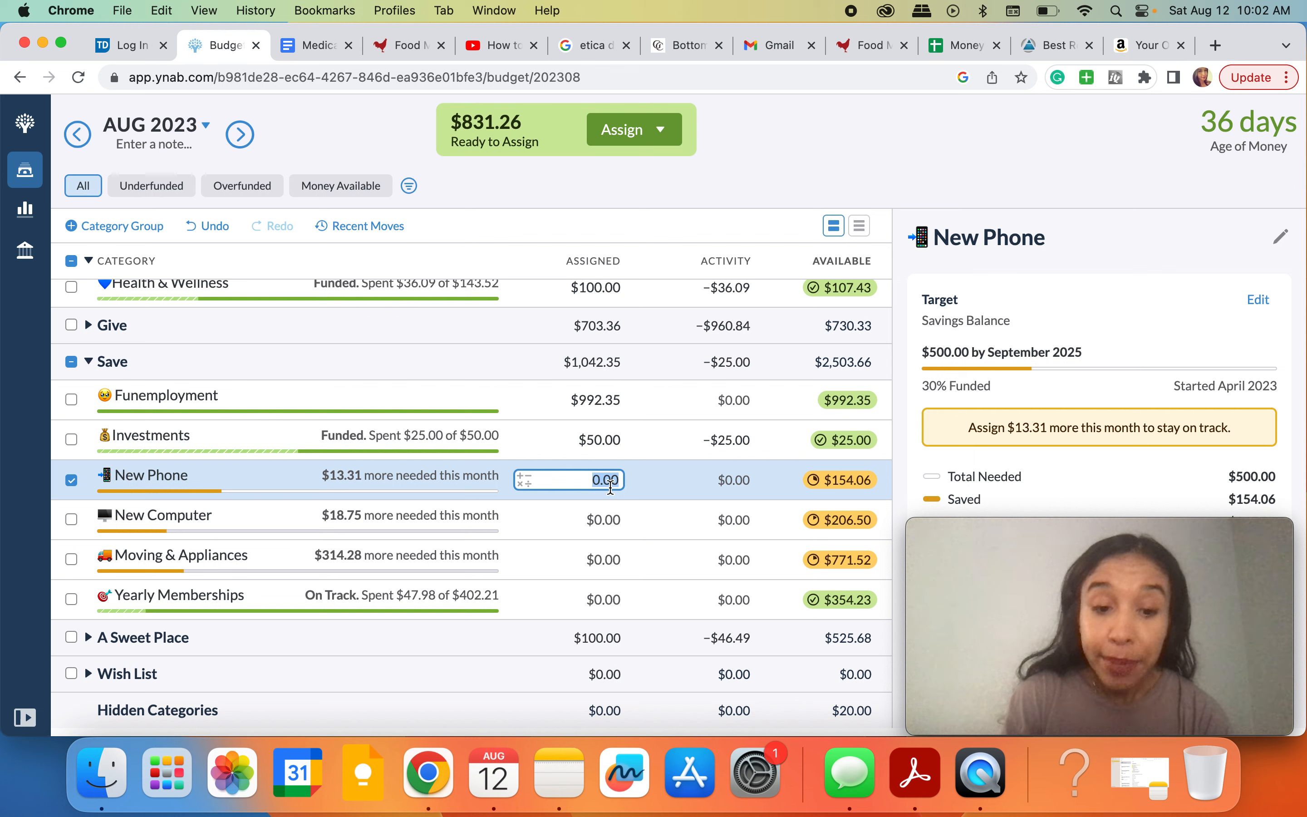
text(13.31)
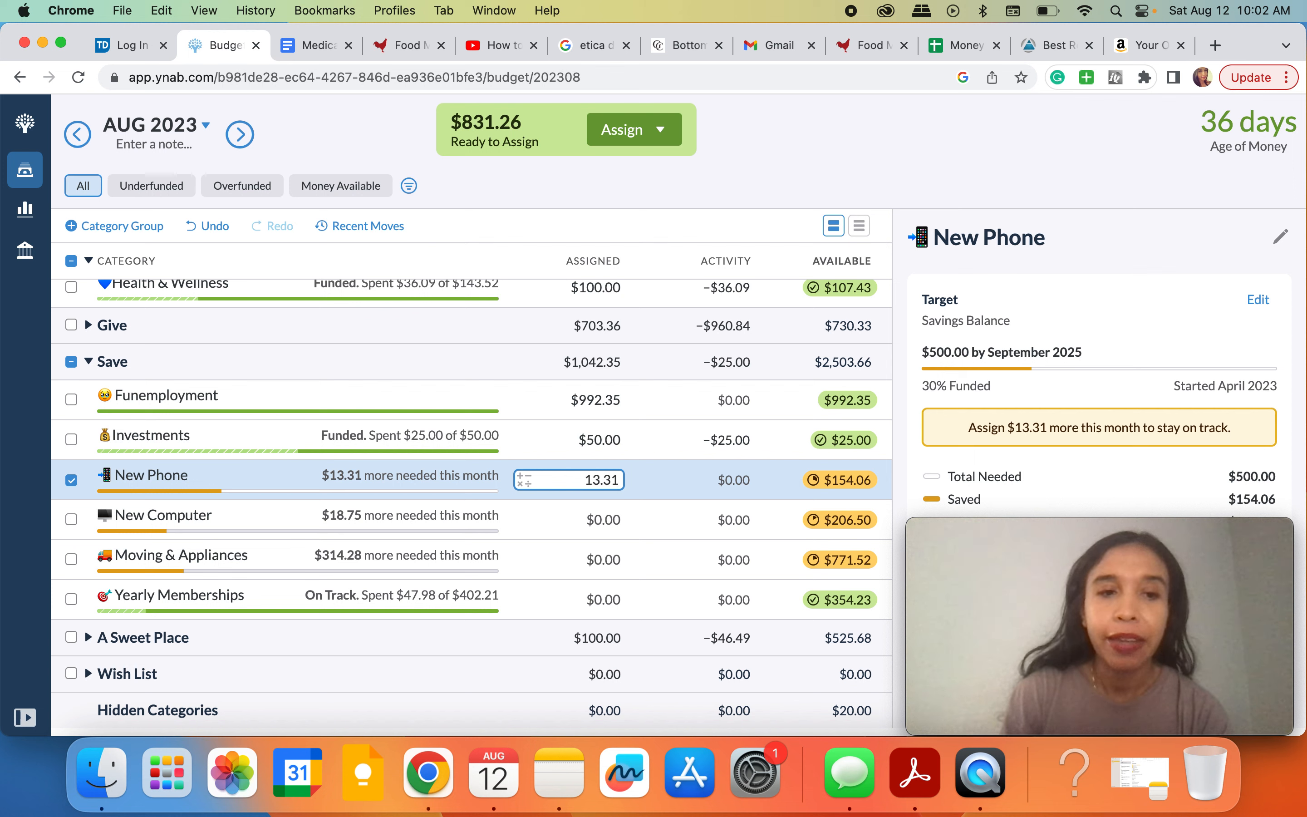
key(Return)
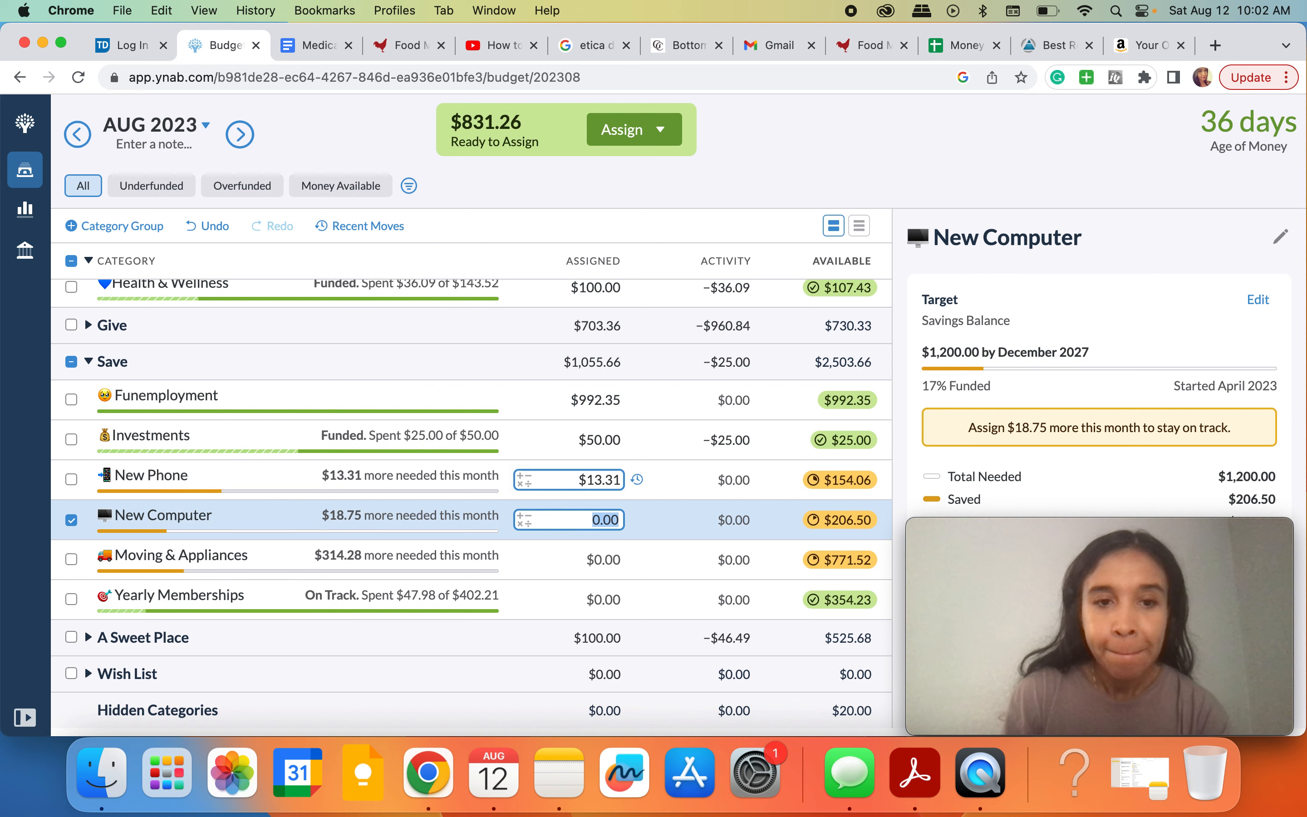
text(18.)
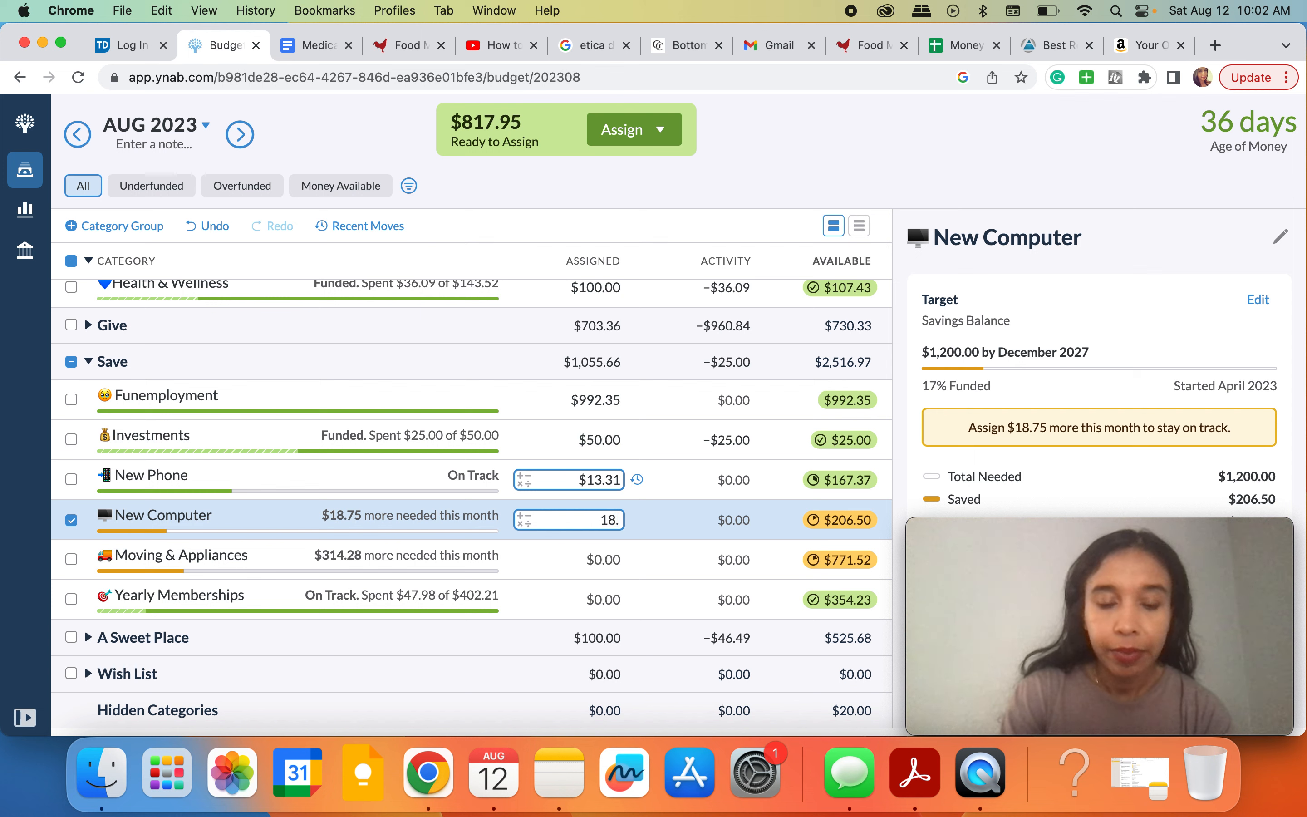
text(75)
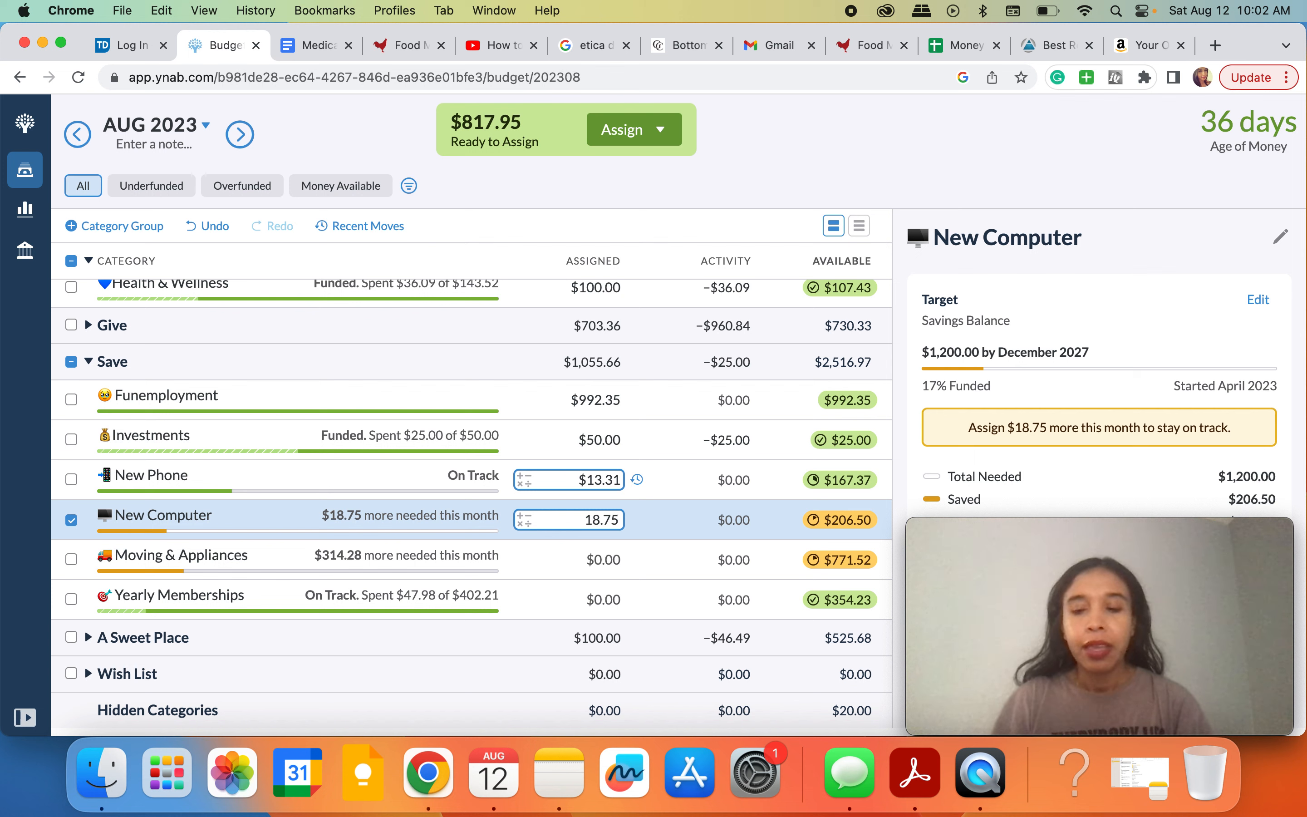
key(Return)
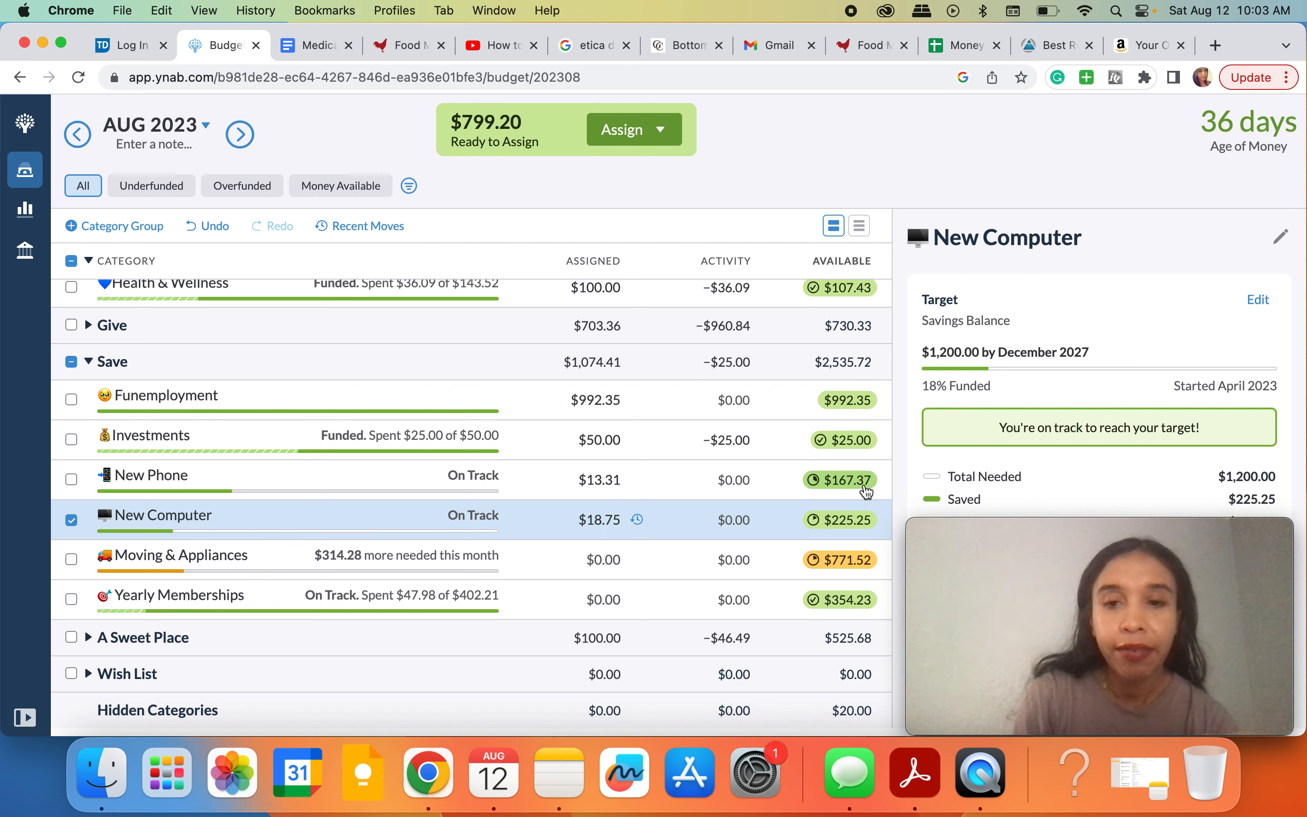
mouse_move(864, 488)
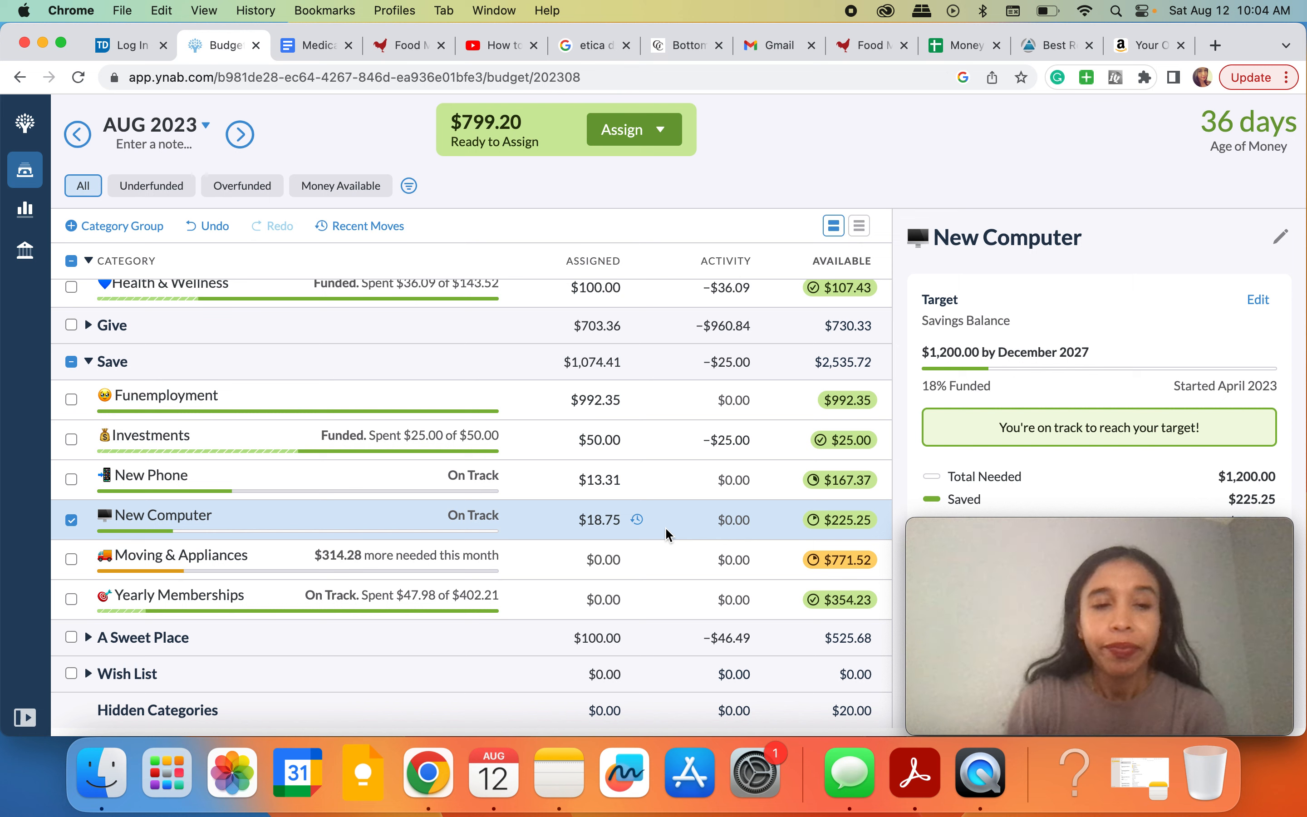
click(71, 521)
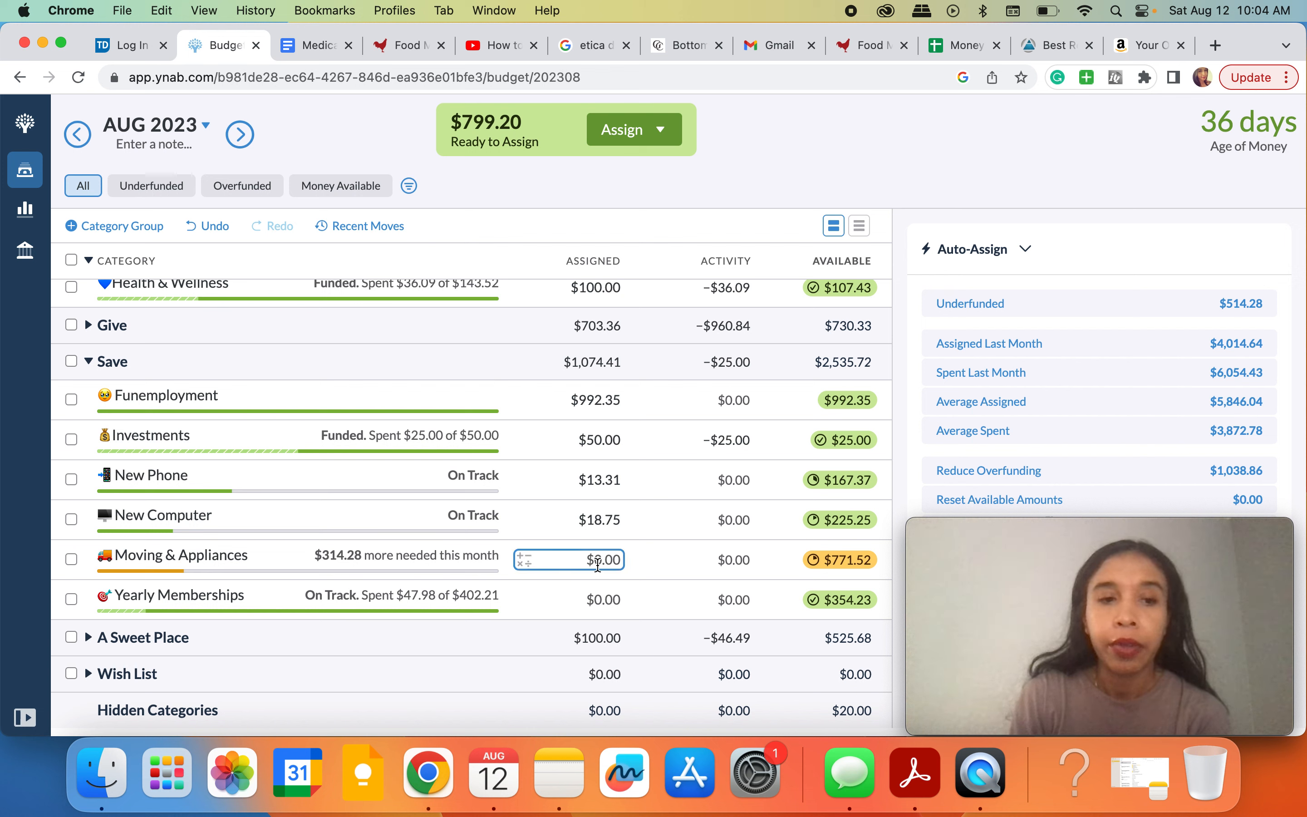
Step: Examine the target details of Yearly Memberships in the Save group, leaving the category unselected
click(654, 603)
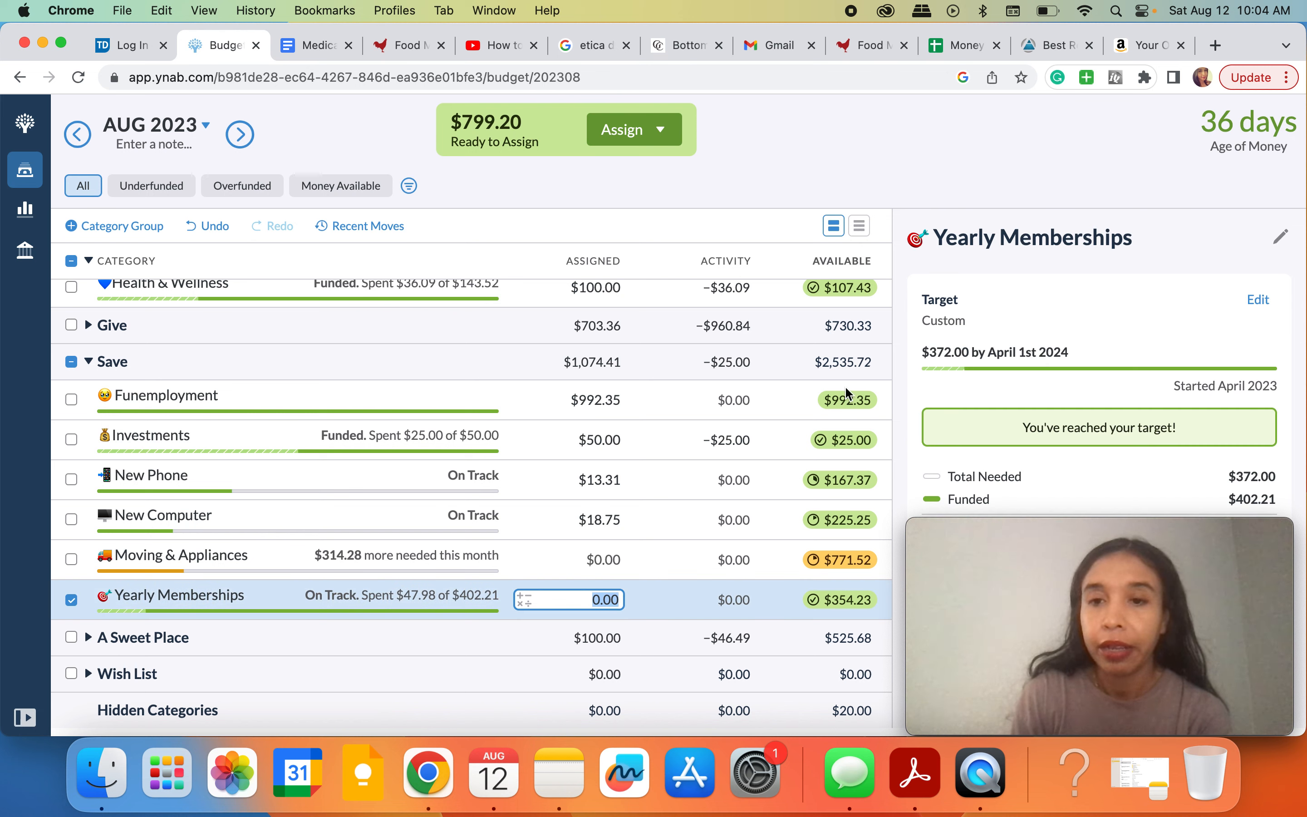
scroll(1024, 422, down, 3)
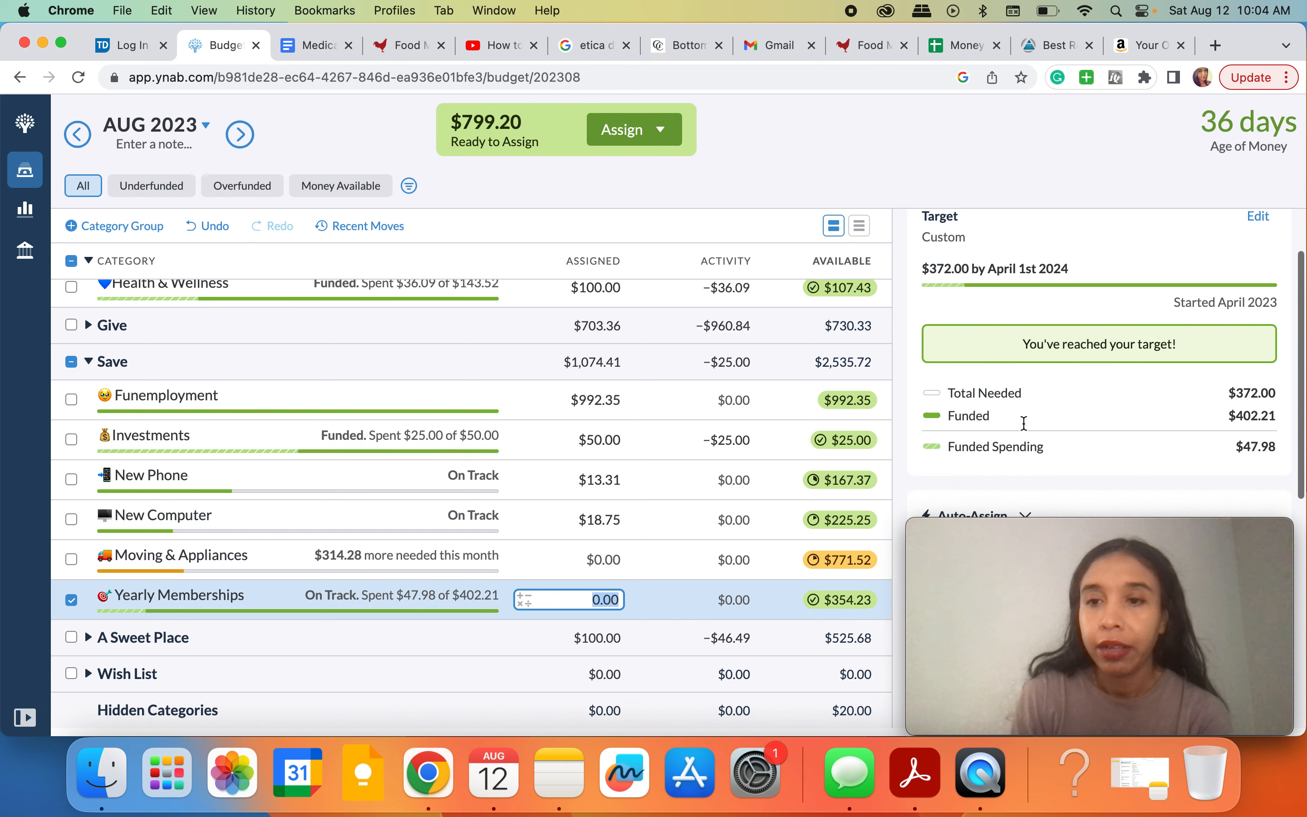
click(73, 600)
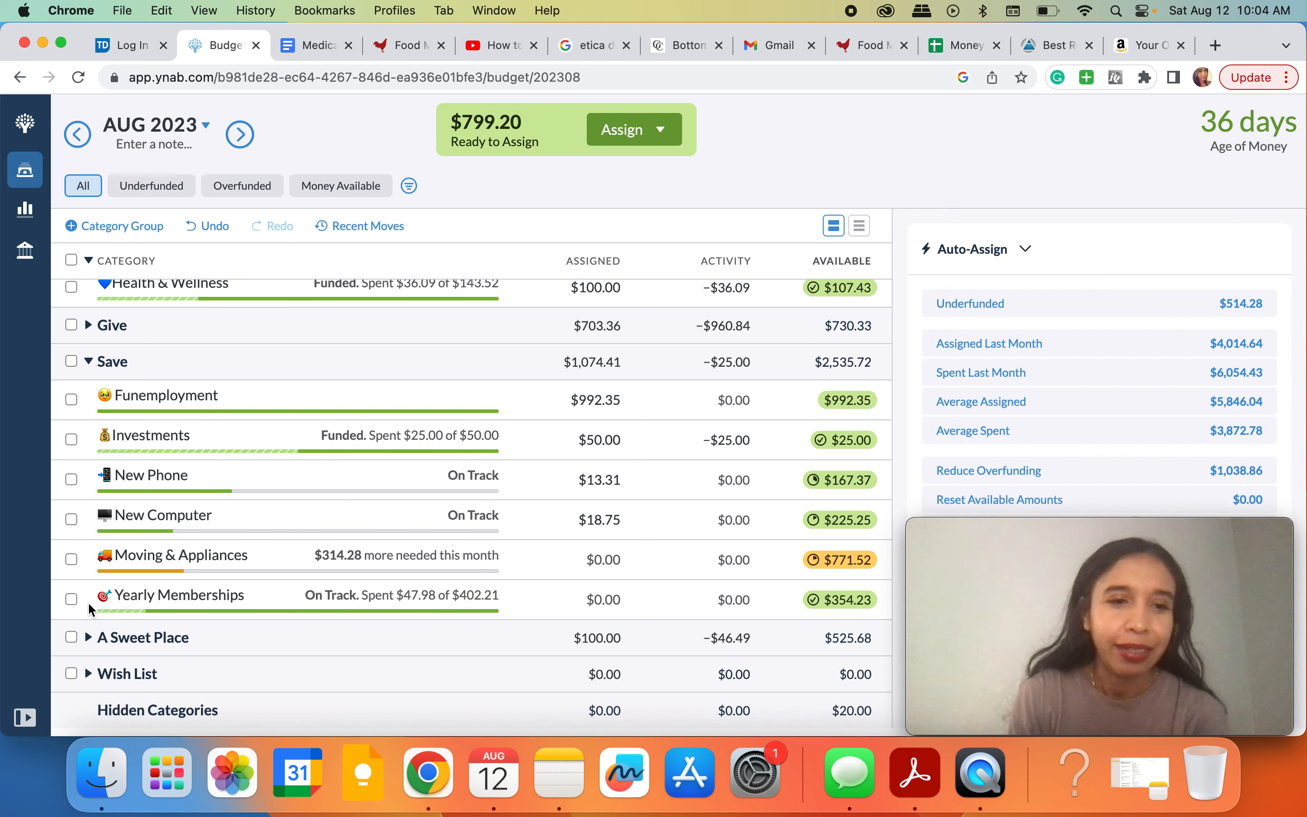
Step: Expand the A Sweet Place group to show all its categories
click(608, 400)
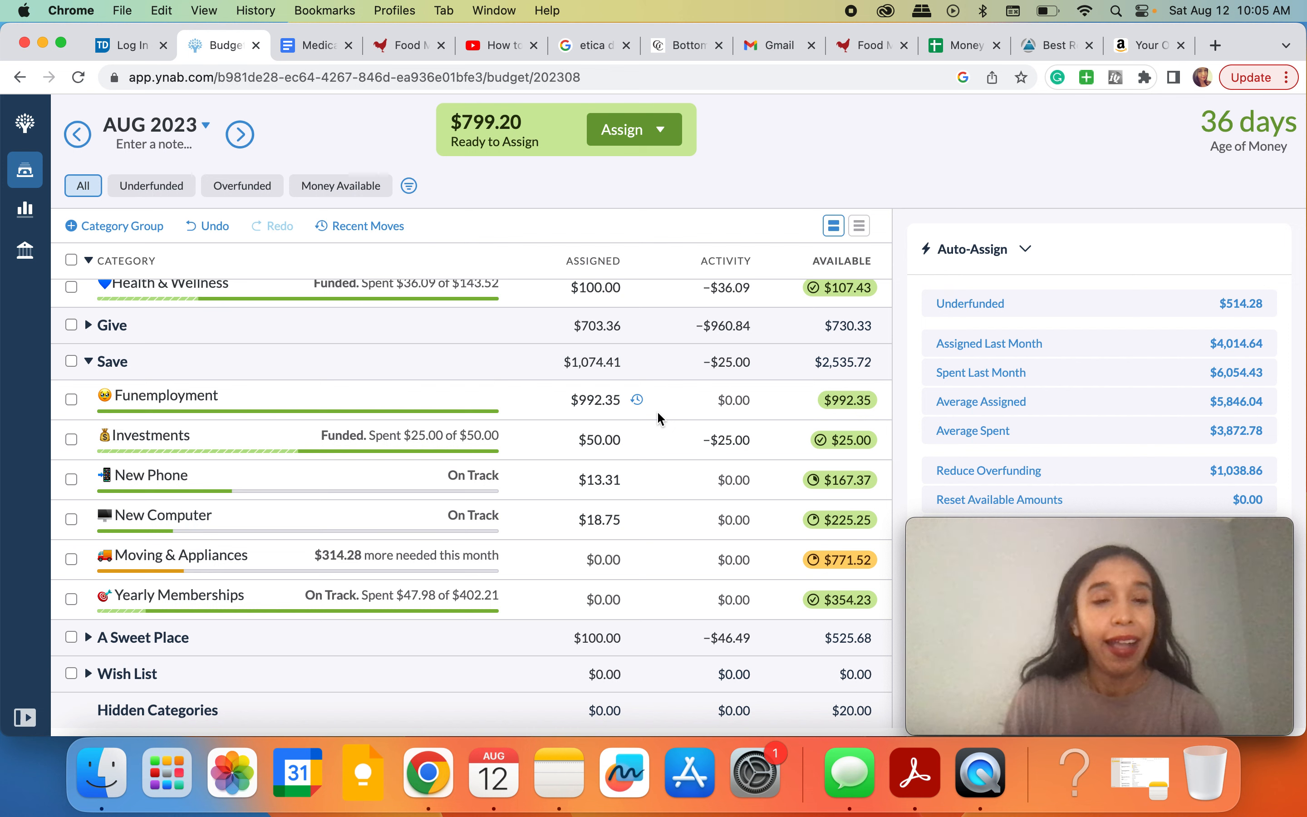
click(621, 449)
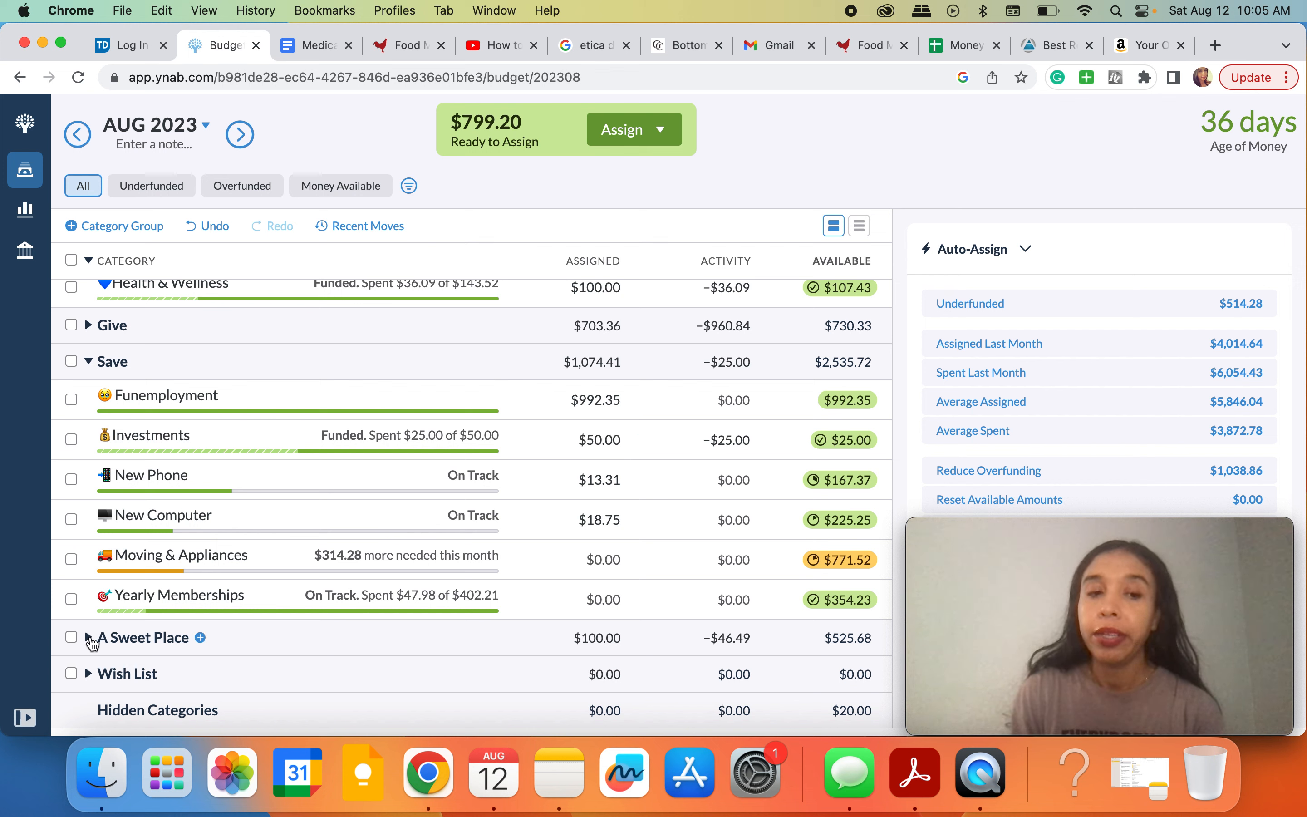
click(90, 638)
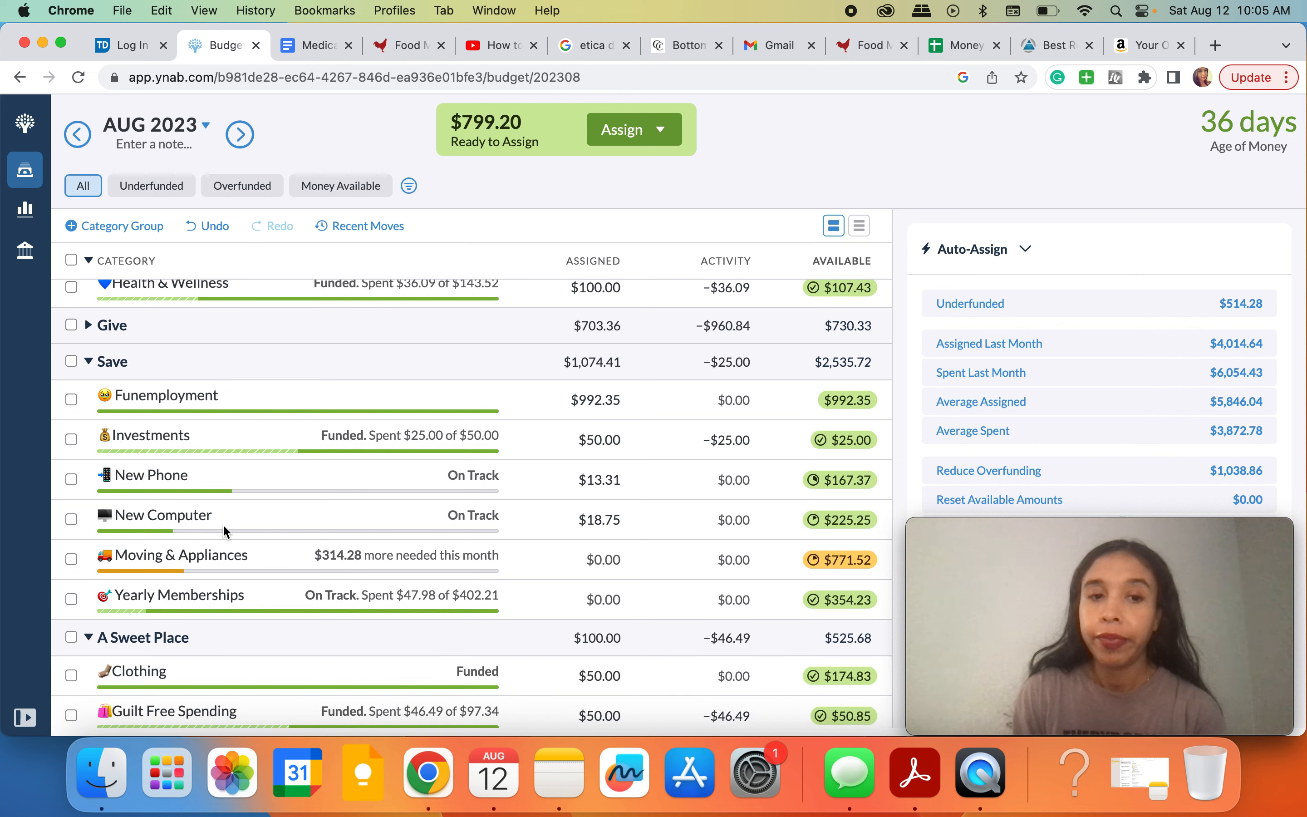
scroll(223, 523, down, 3)
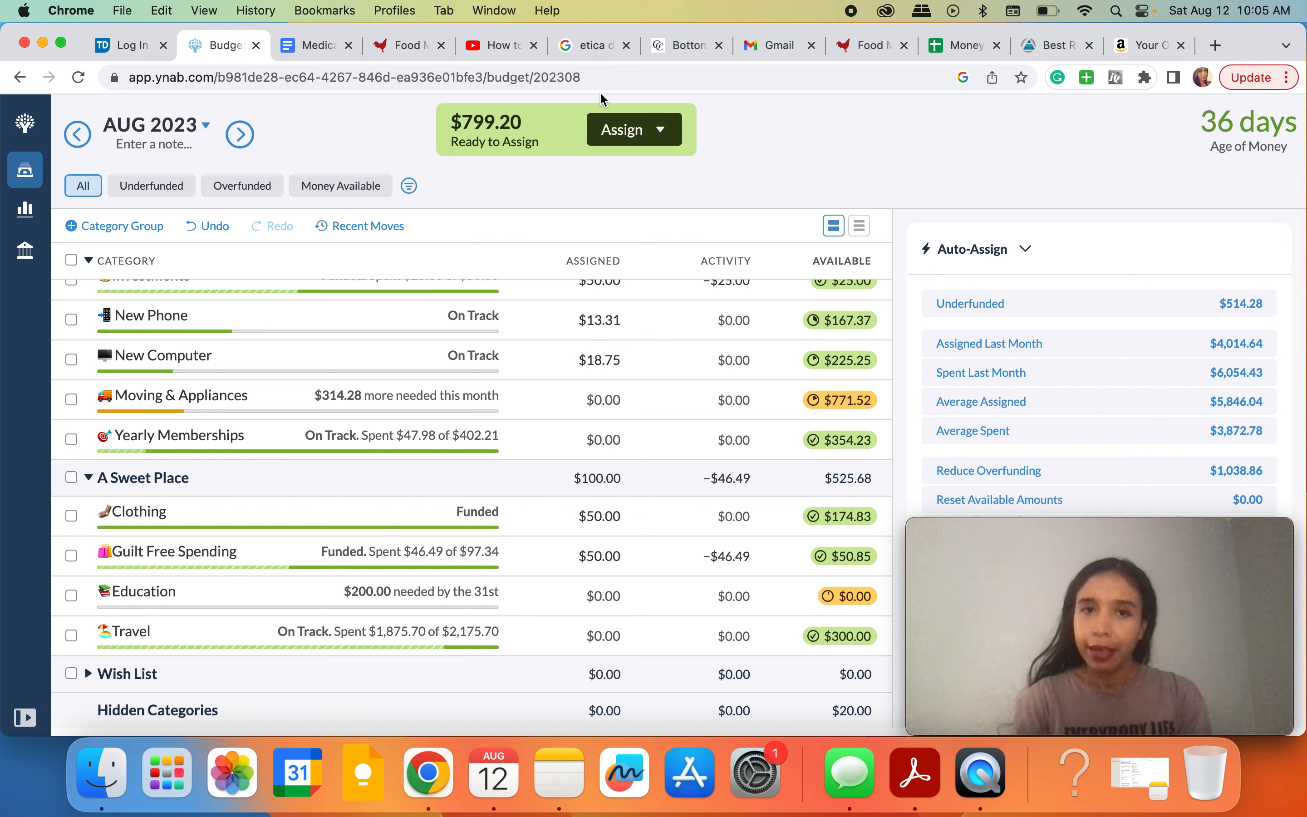
Step: Look through the open Google results for "etica denim resell" and return to the YNAB budget
click(597, 57)
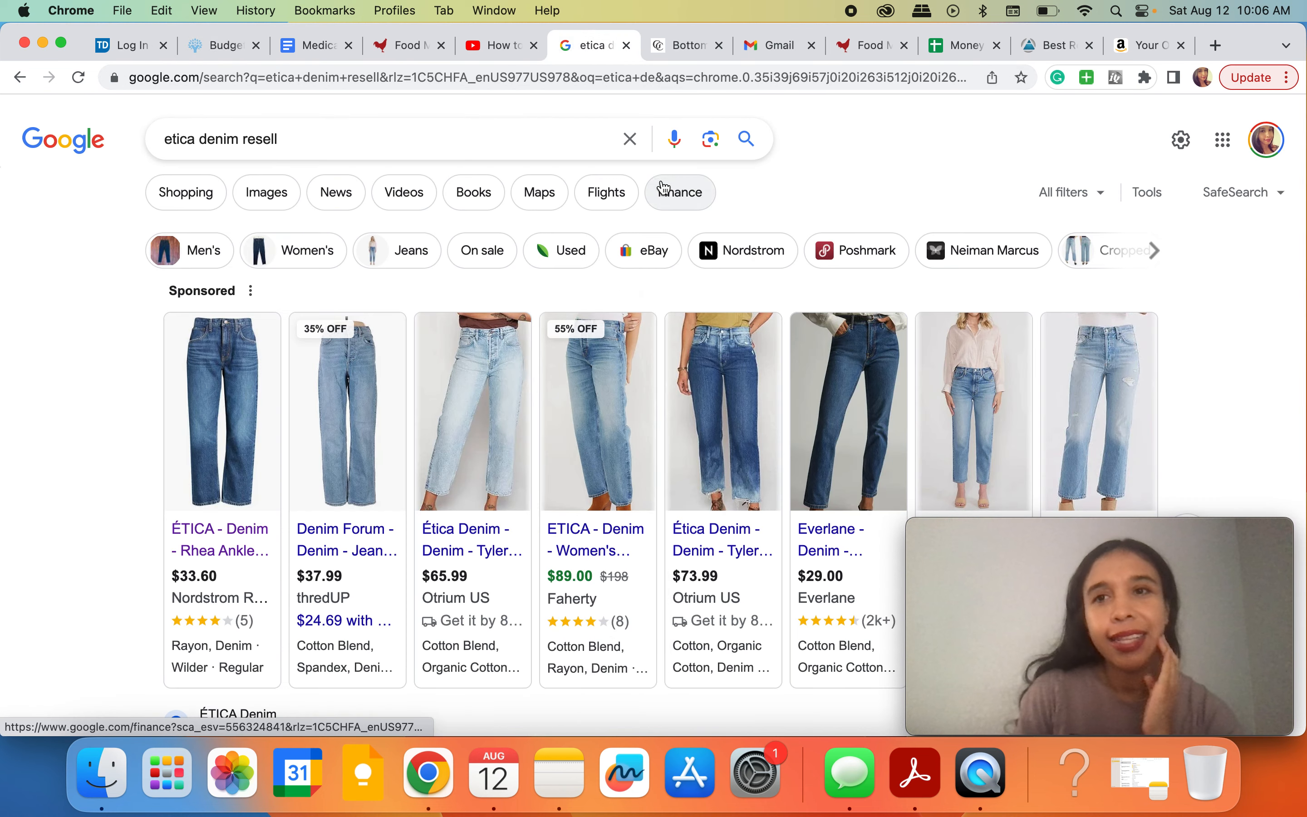
scroll(557, 386, down, 3)
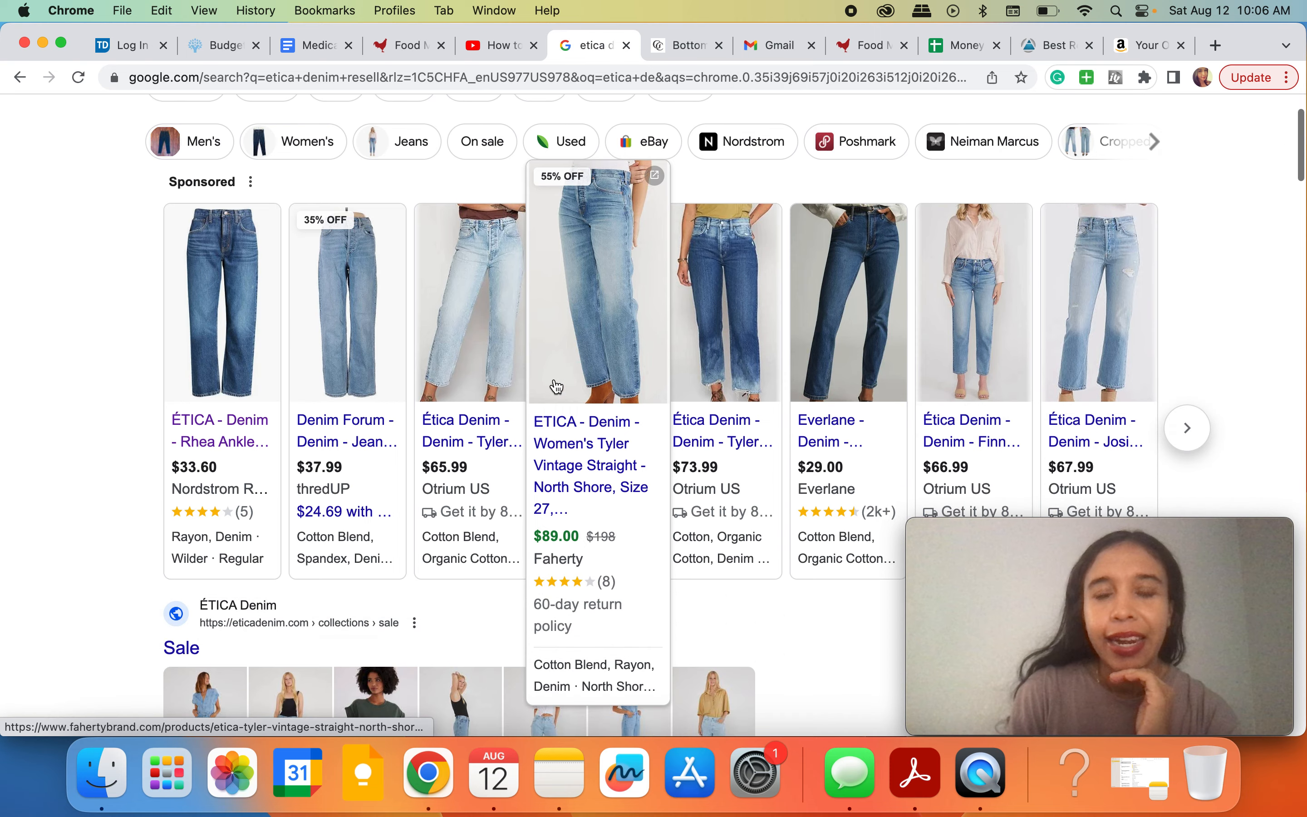
scroll(557, 386, down, 10)
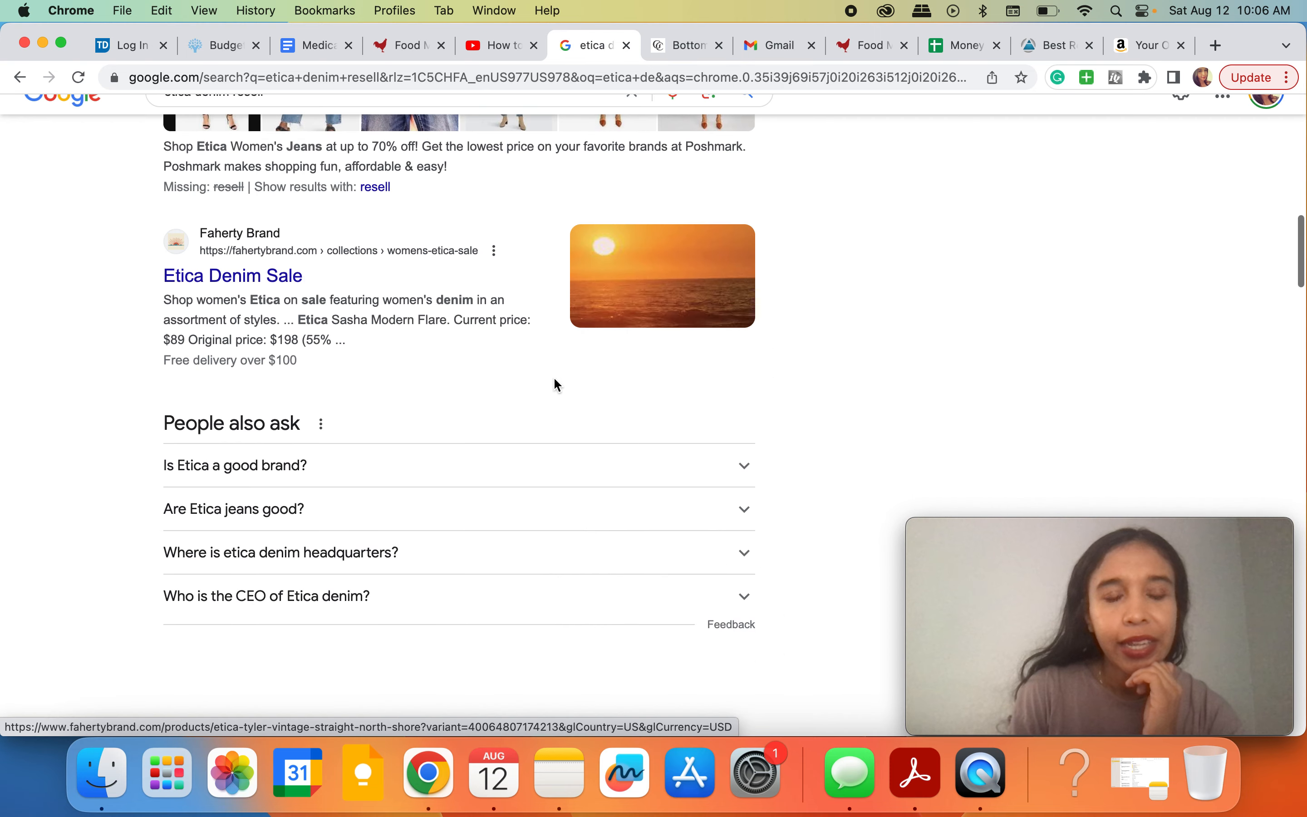
scroll(557, 386, up, 2)
scroll(554, 379, up, 10)
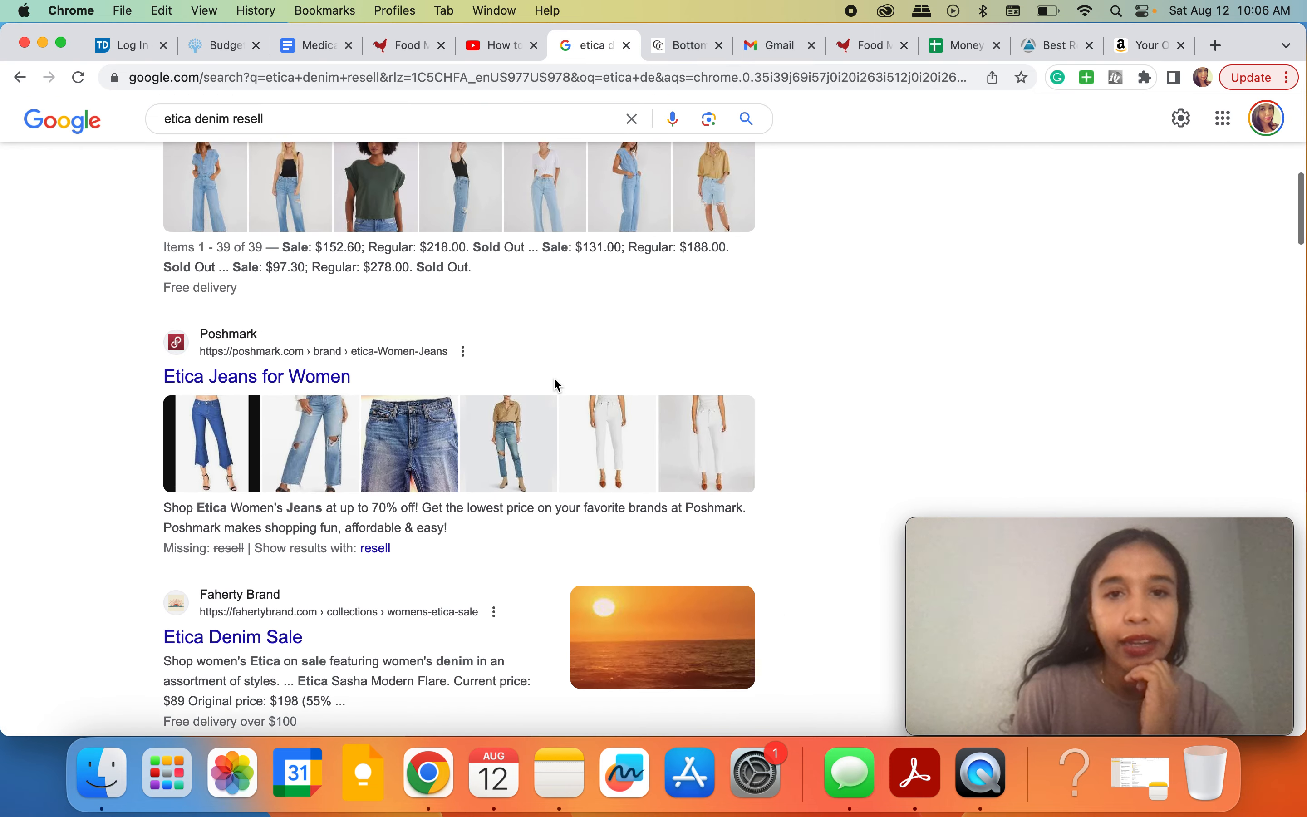
scroll(557, 385, up, 7)
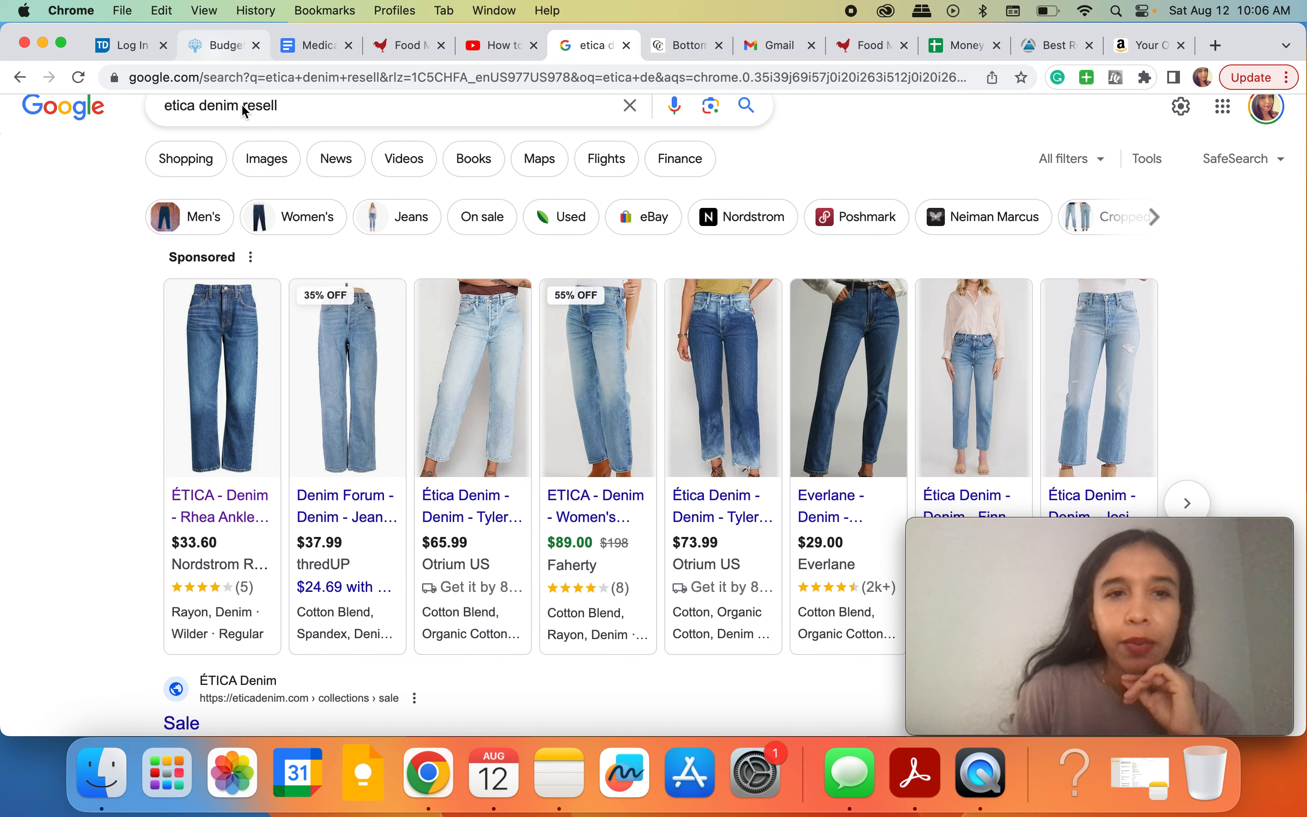
click(221, 45)
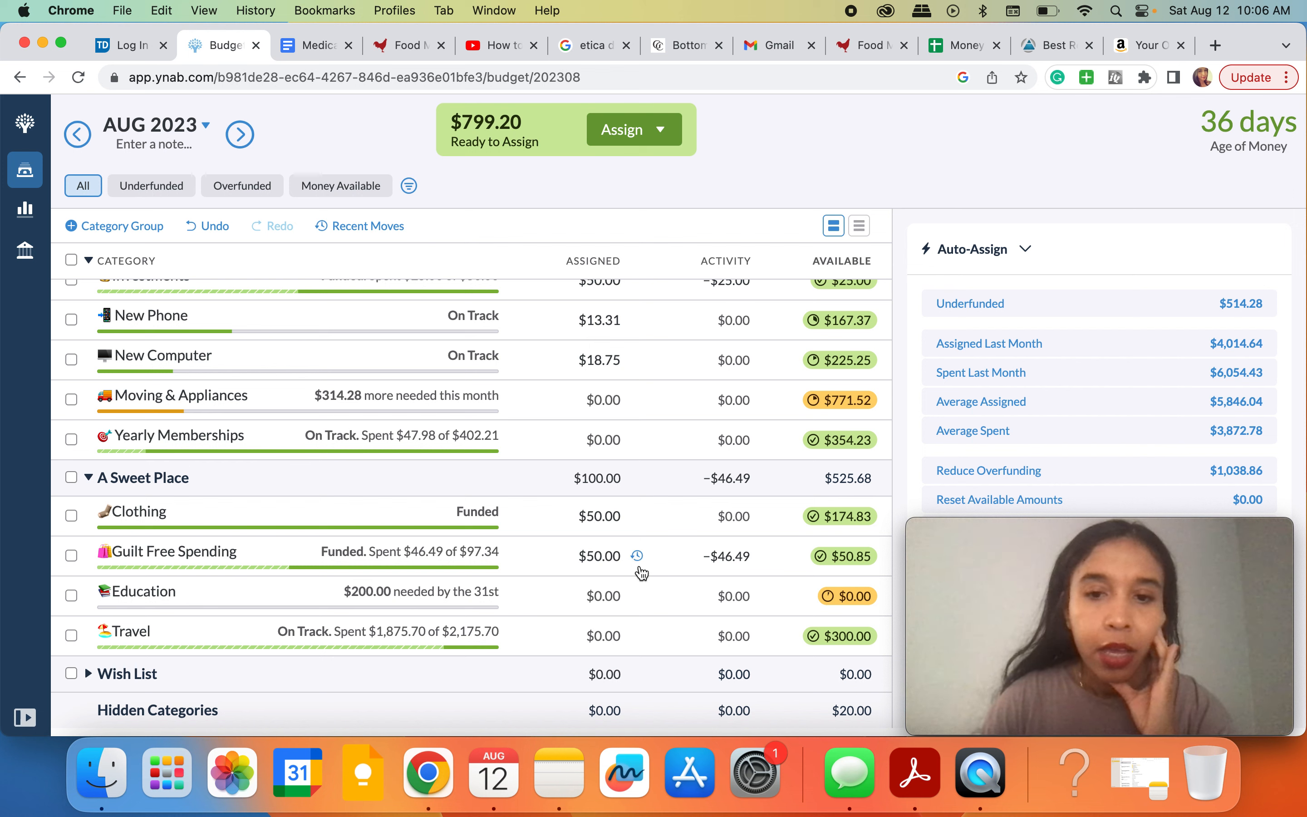
Step: Assign $200 to Education in the A Sweet Place group and leave the category unselected
click(603, 594)
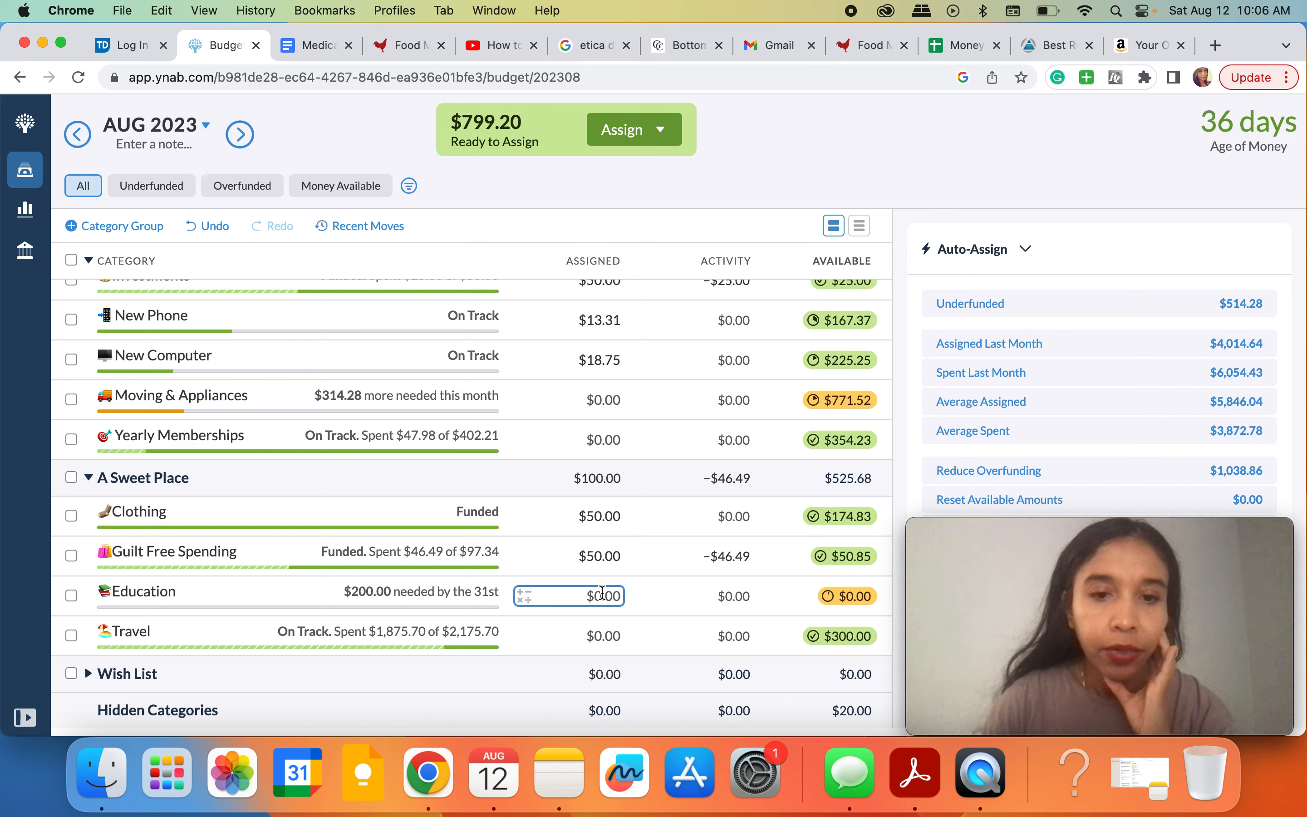
click(602, 593)
text(200)
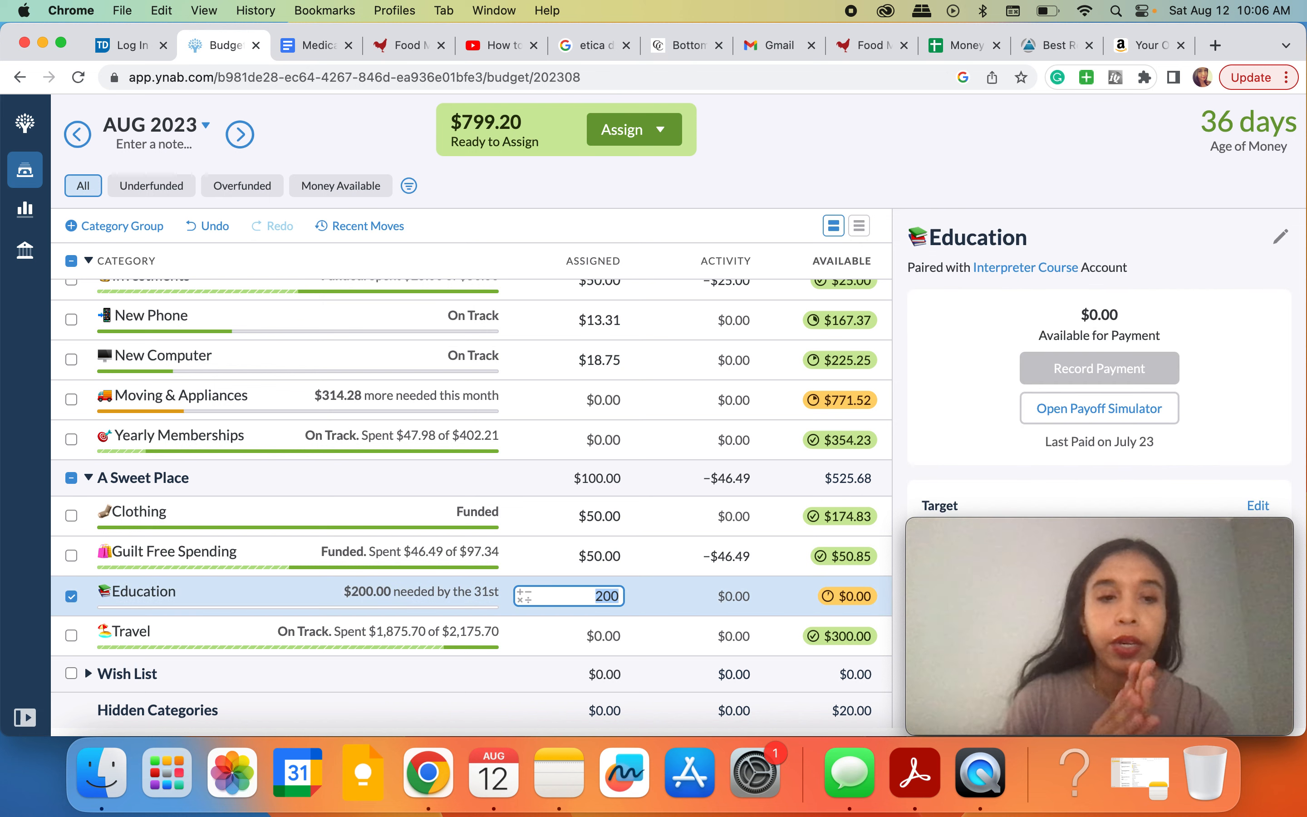
key(Return)
key(Return)
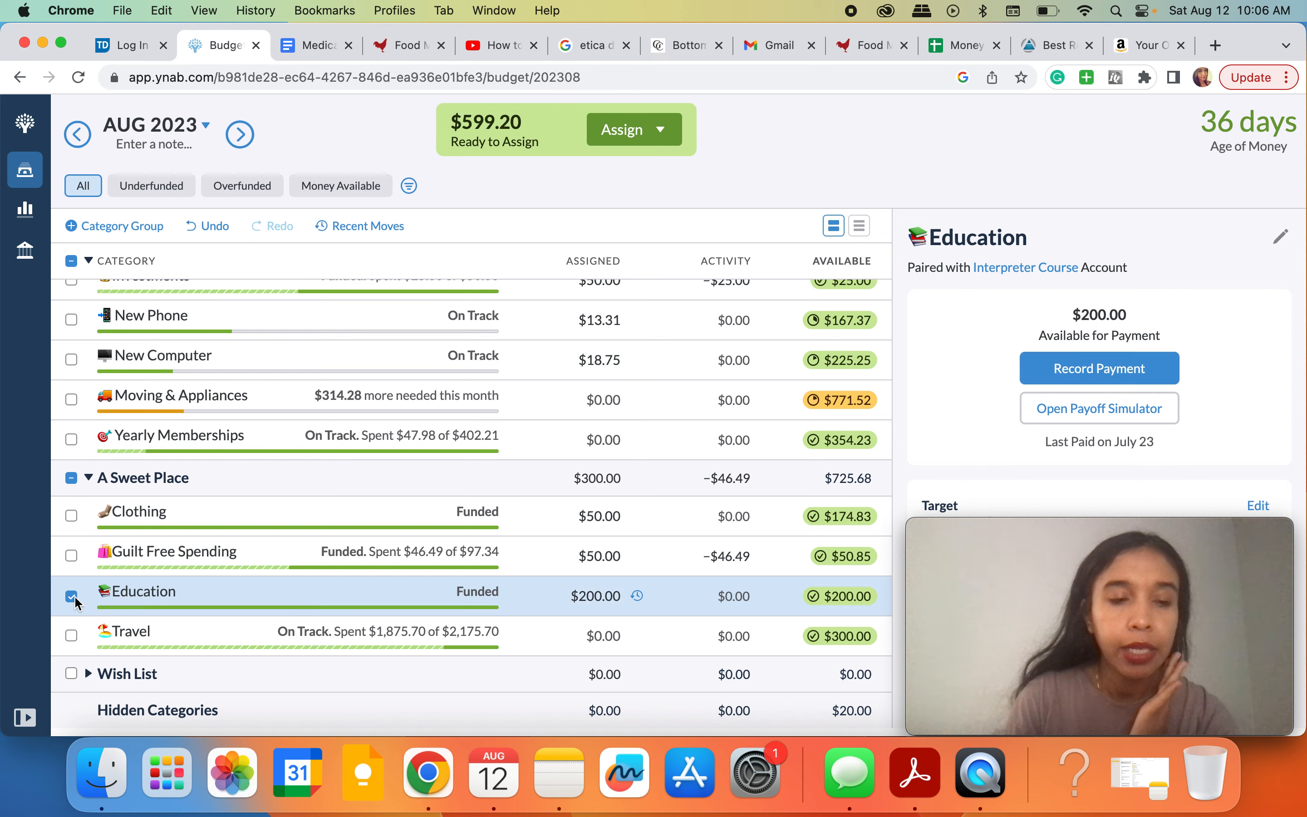
click(72, 596)
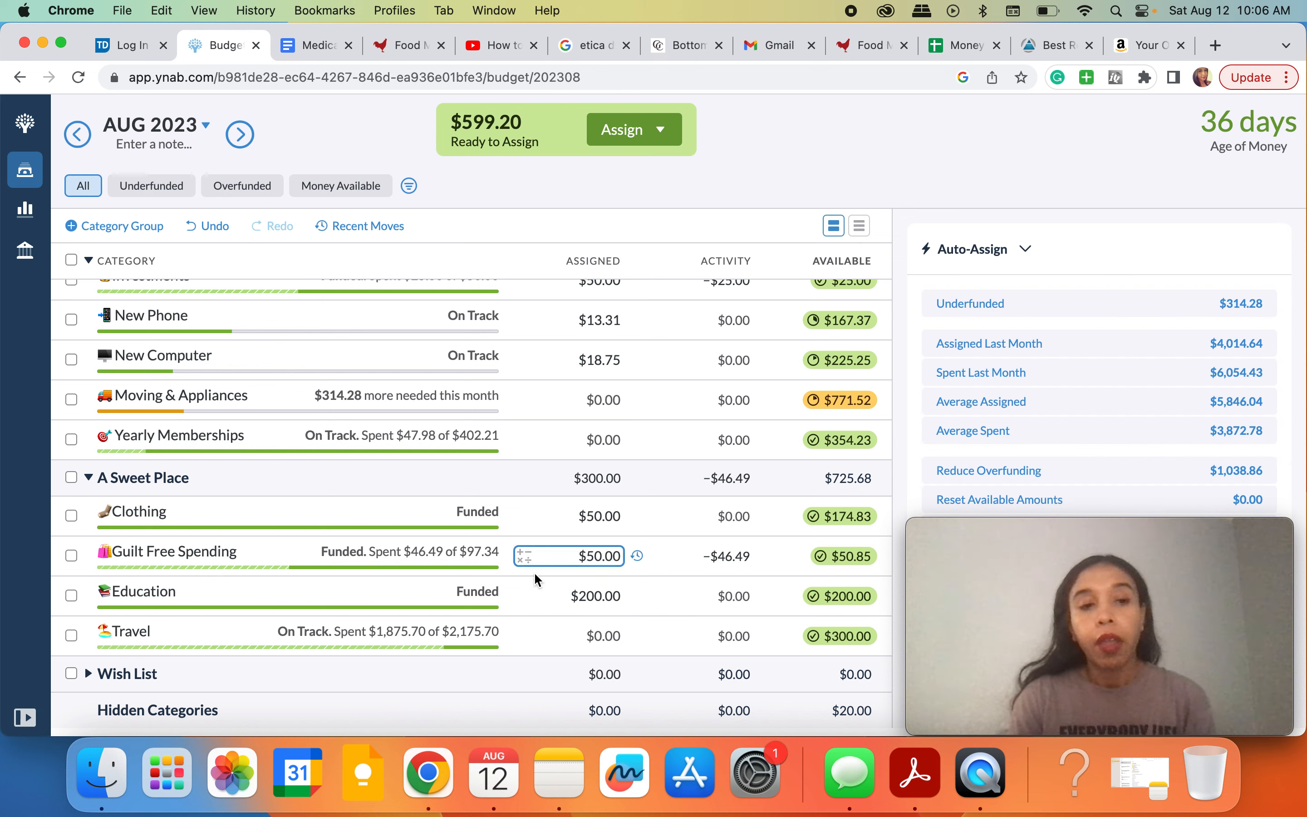
Step: Assign $150 to Travel in the A Sweet Place group
click(610, 638)
text(15)
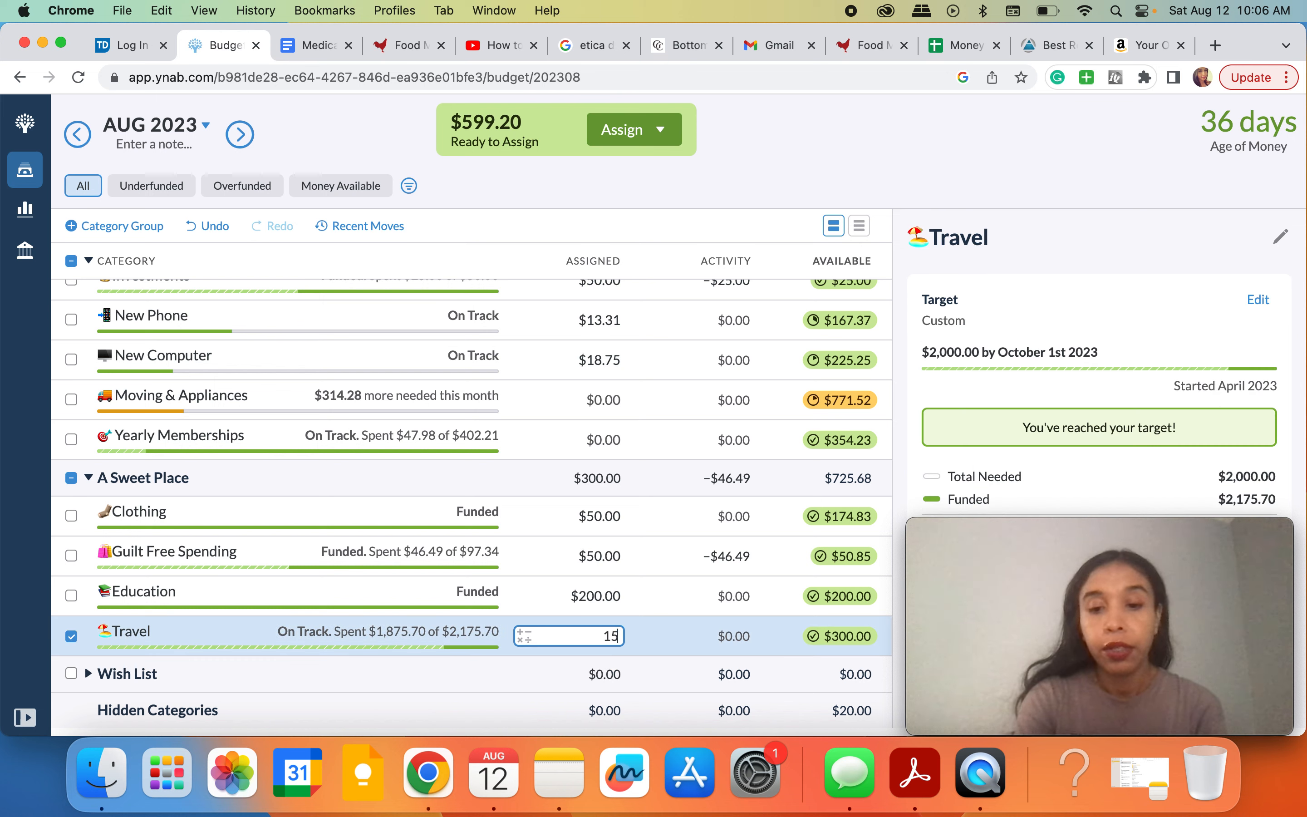
text(0)
key(Return)
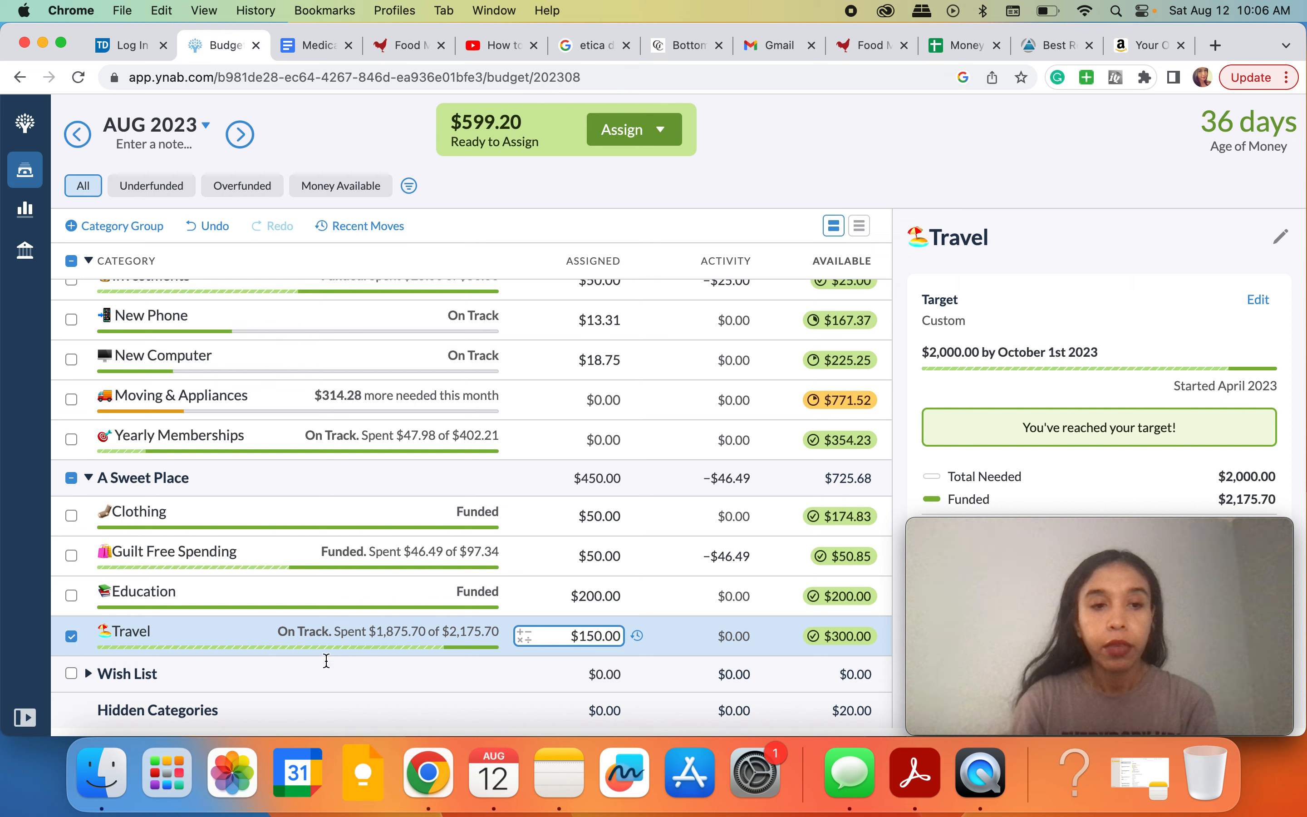
Step: Expand the Wish List group and assign $10 to Clippers Game
click(89, 673)
scroll(91, 678, down, 3)
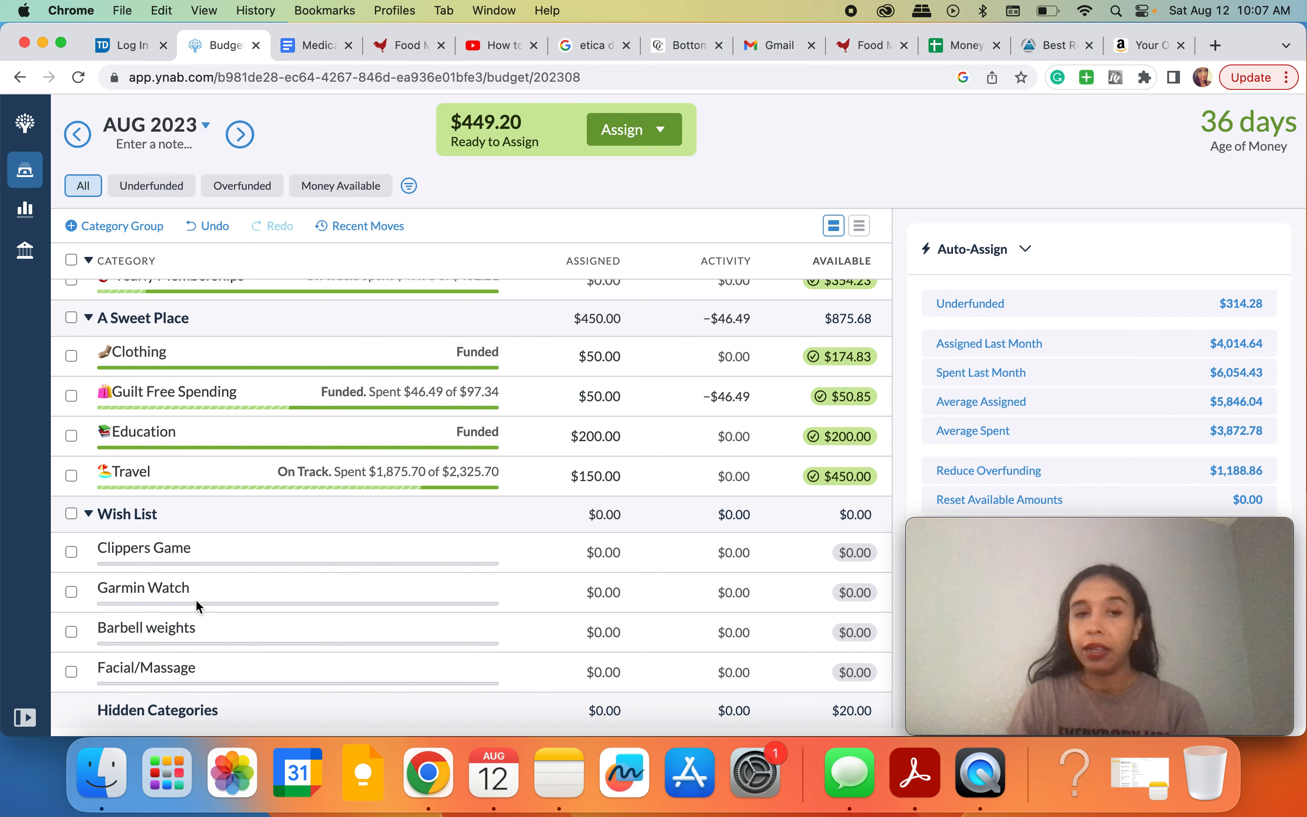
click(593, 552)
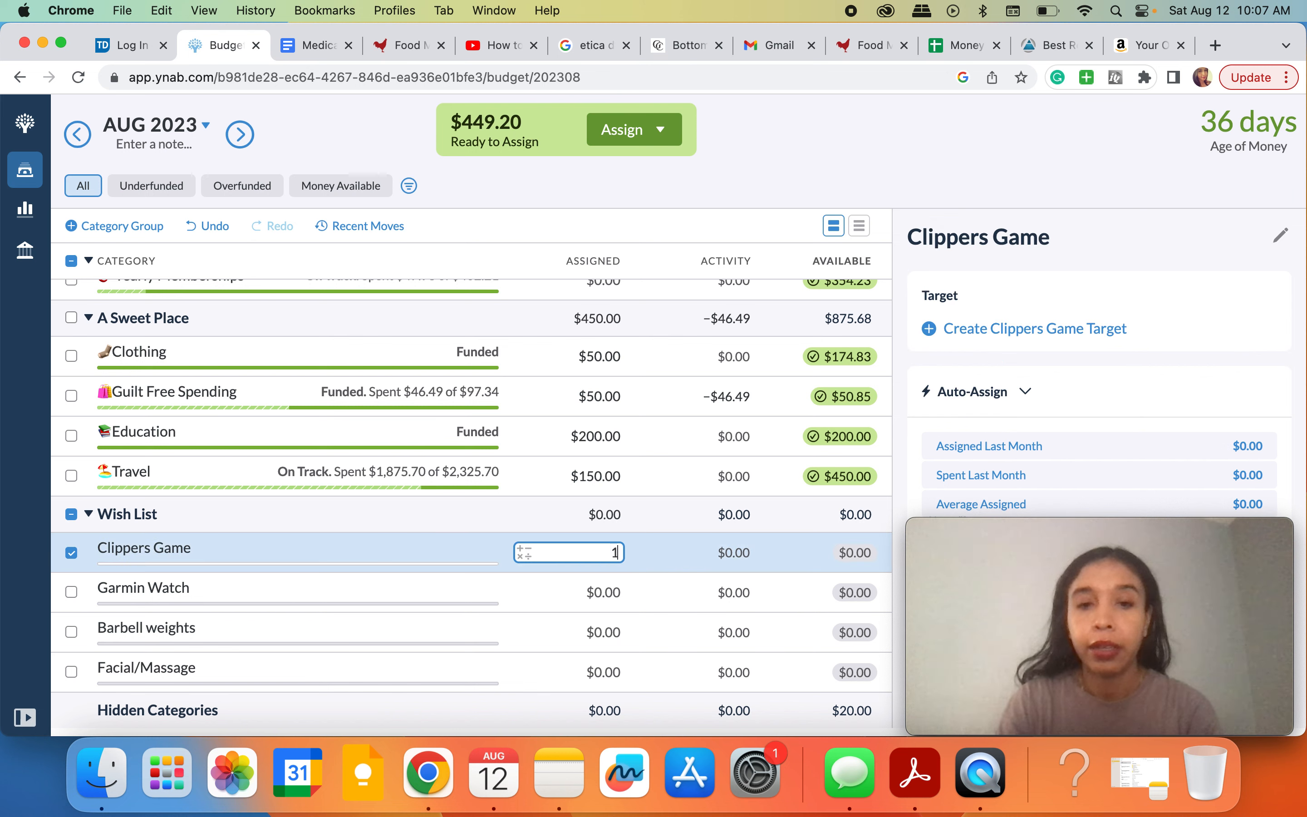
text(10)
key(Return)
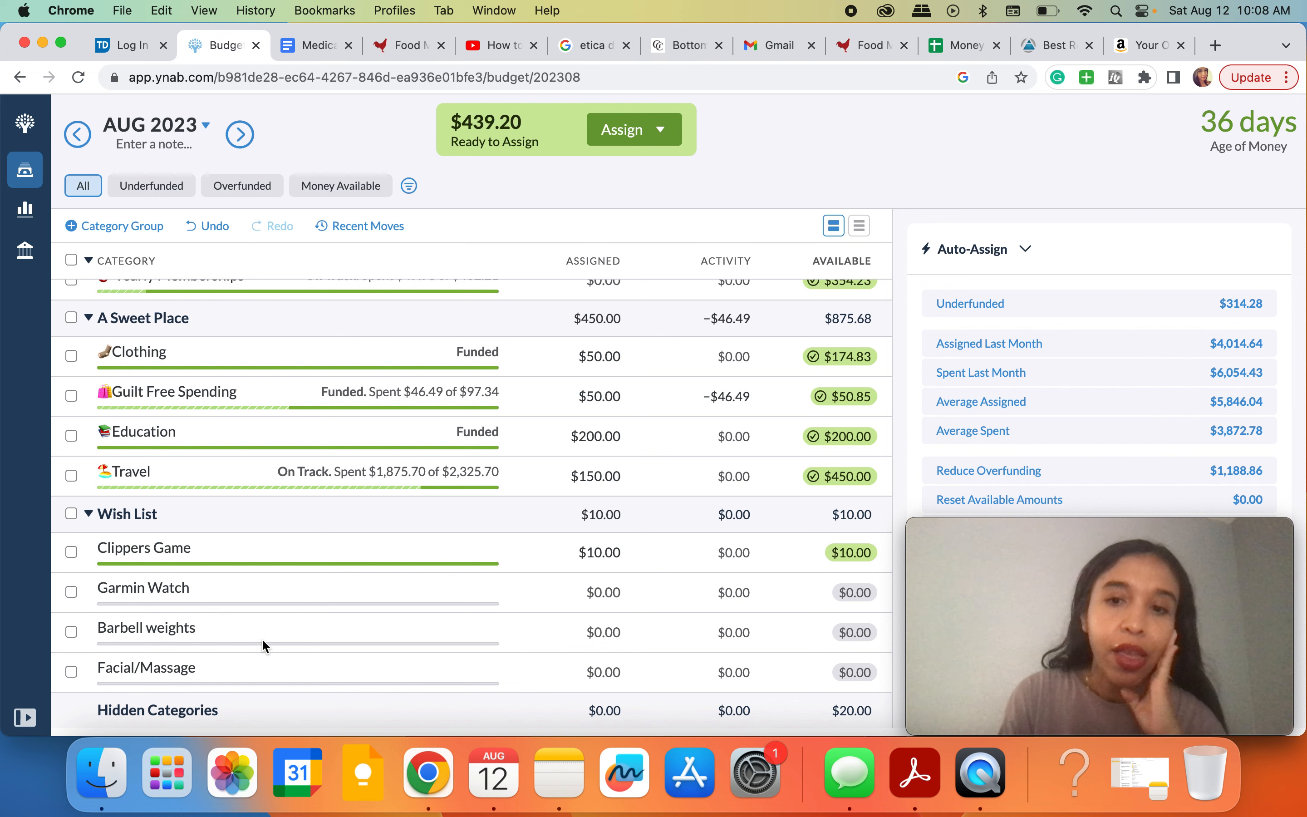
Step: Add $100 to the amount assigned to Funemployment in the Save group
scroll(264, 595, up, 5)
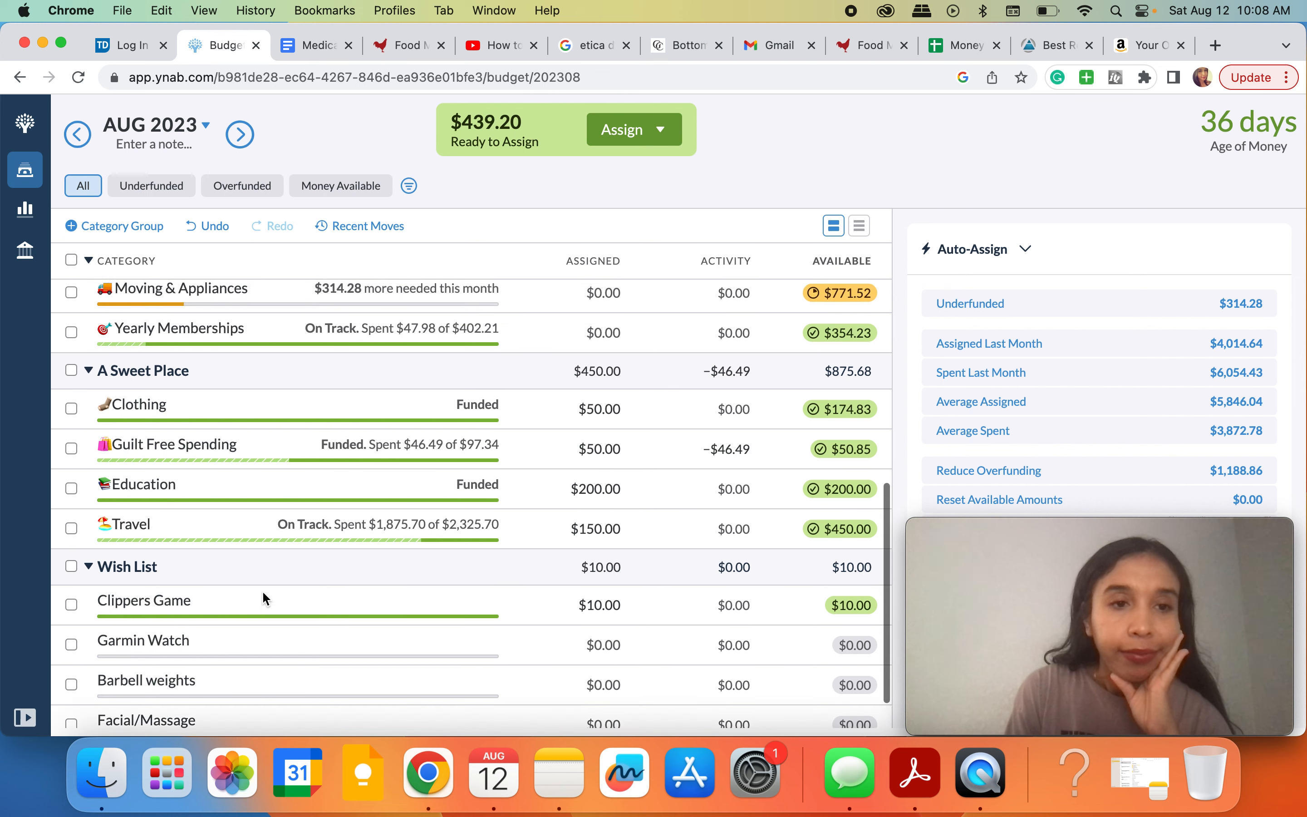
scroll(262, 596, up, 1)
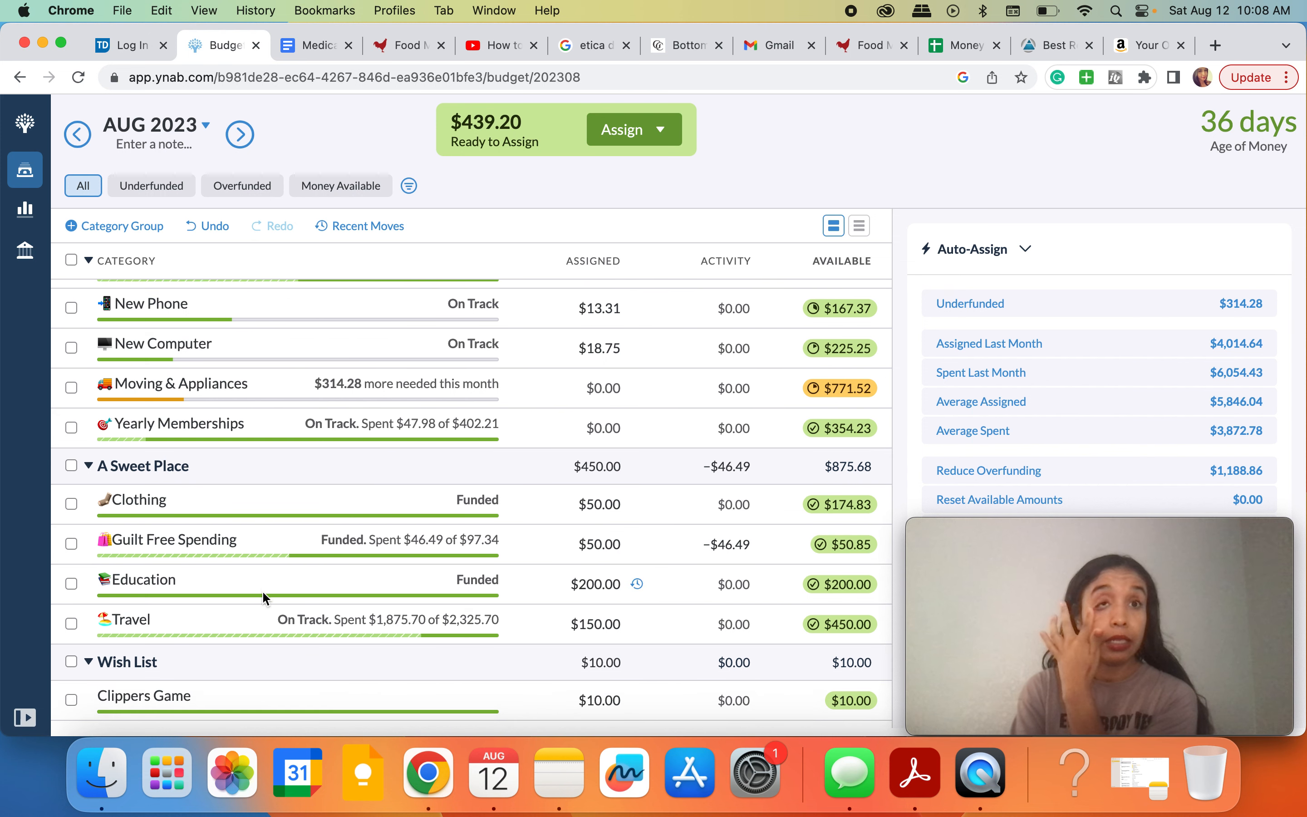
scroll(382, 534, up, 2)
scroll(381, 534, down, 5)
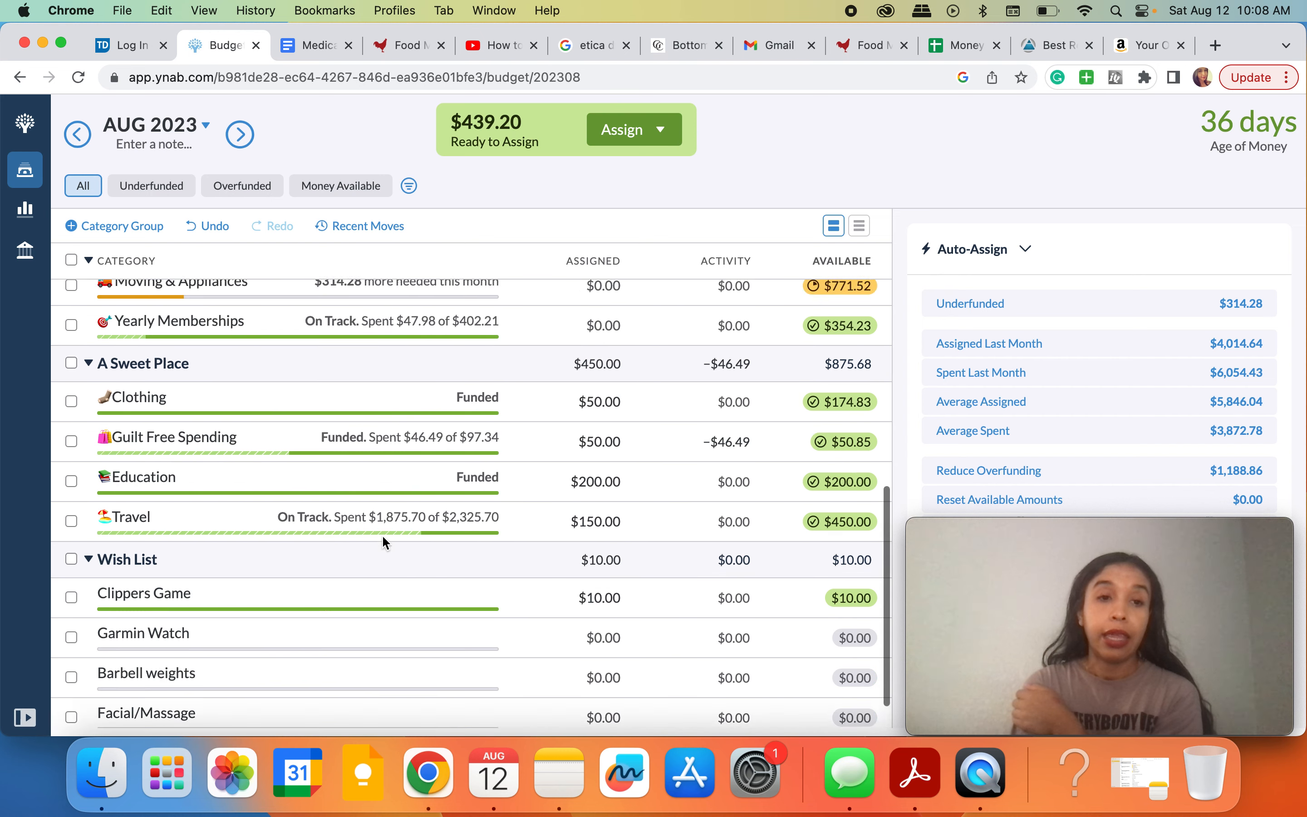
scroll(382, 534, down, 2)
scroll(382, 534, up, 5)
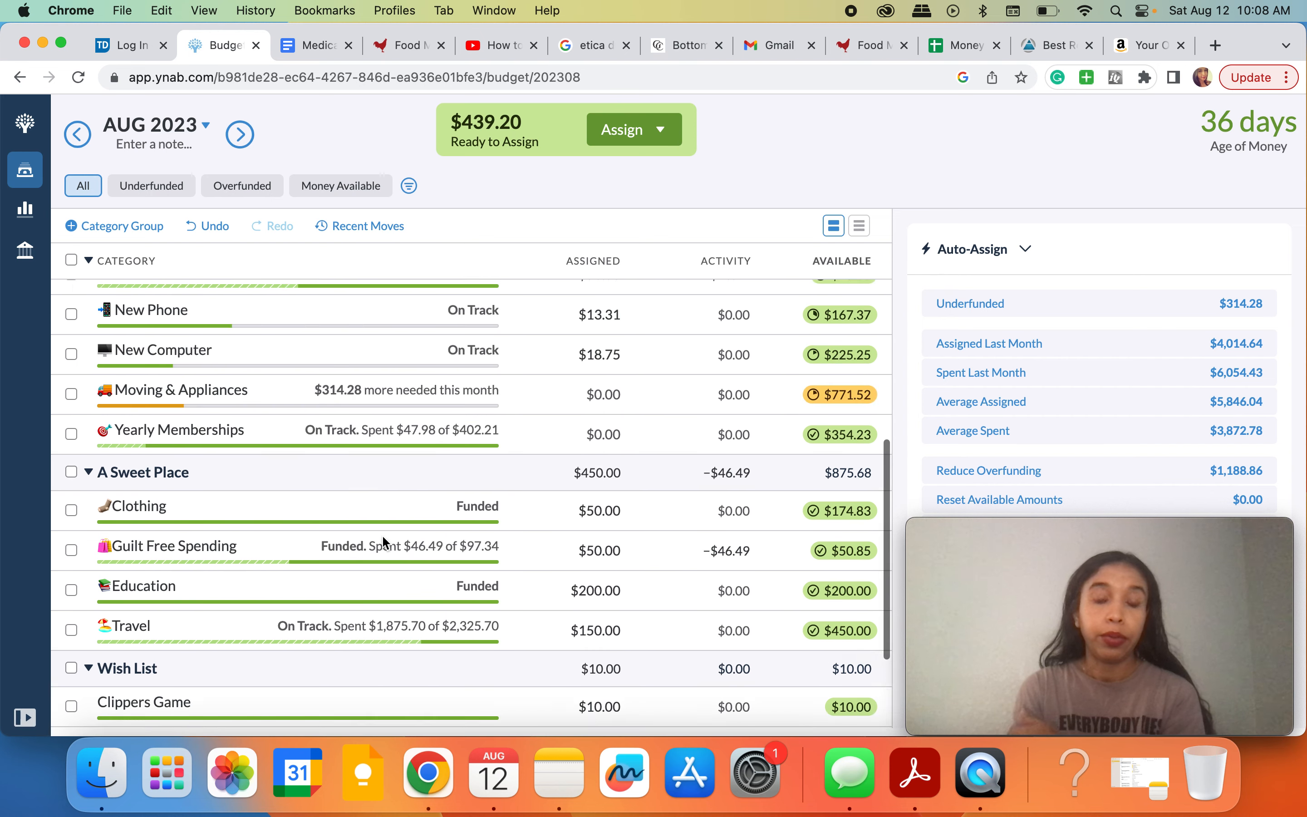
scroll(382, 536, up, 6)
click(599, 442)
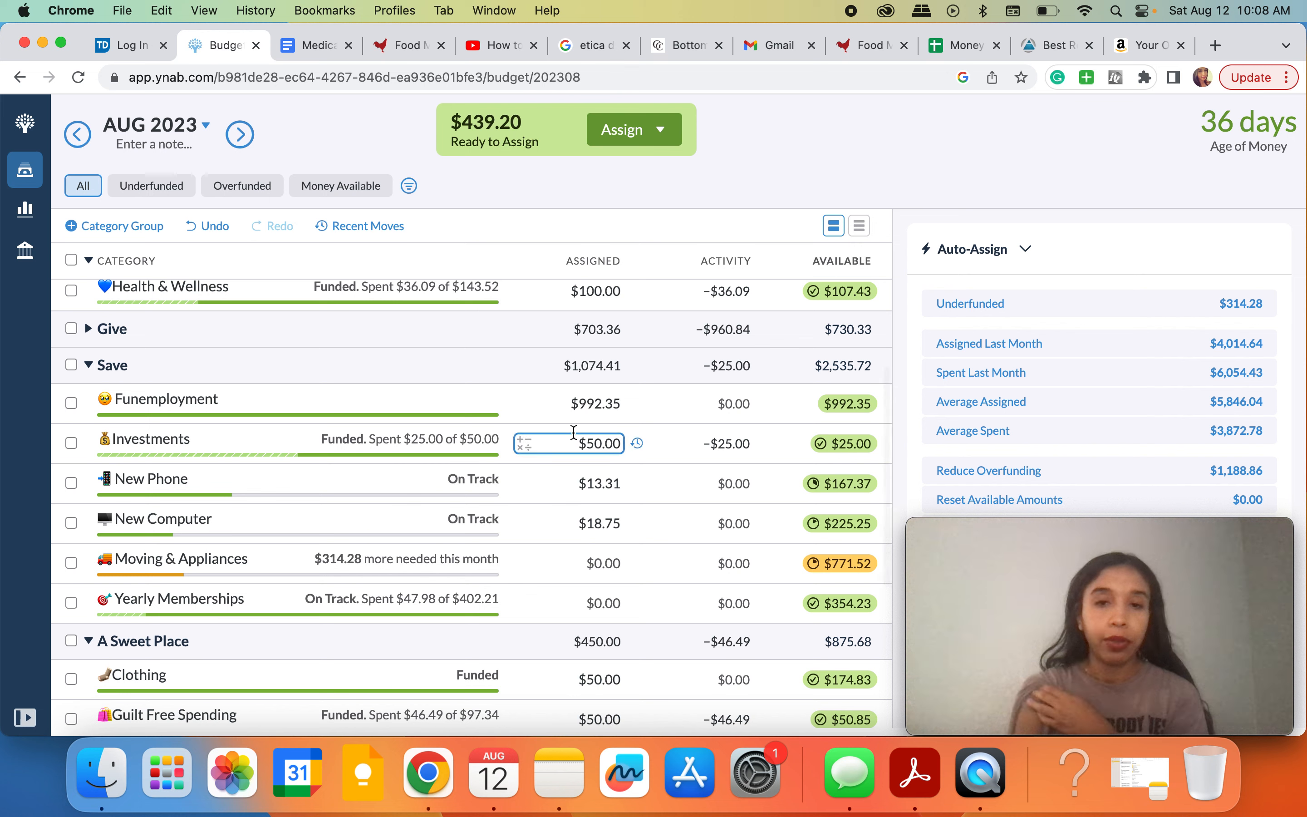
click(617, 409)
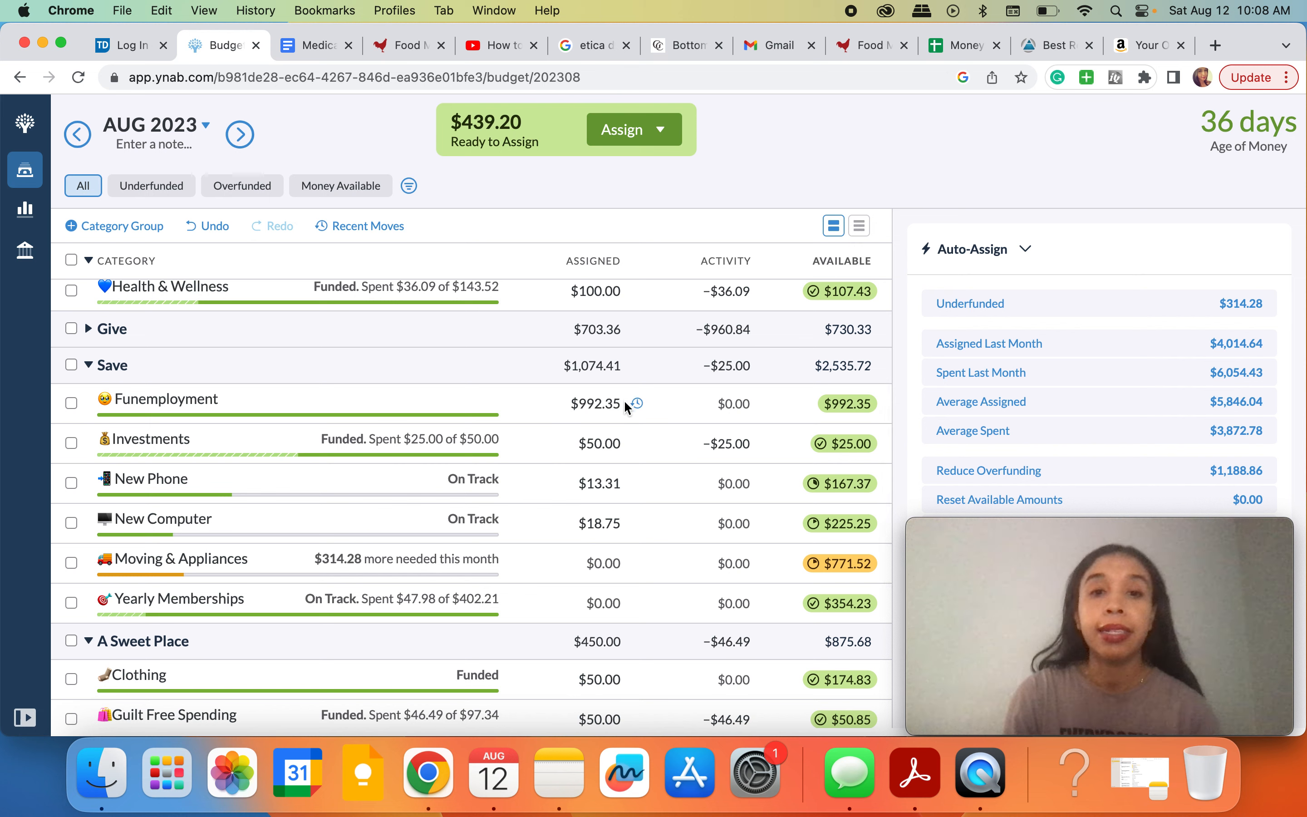
click(619, 405)
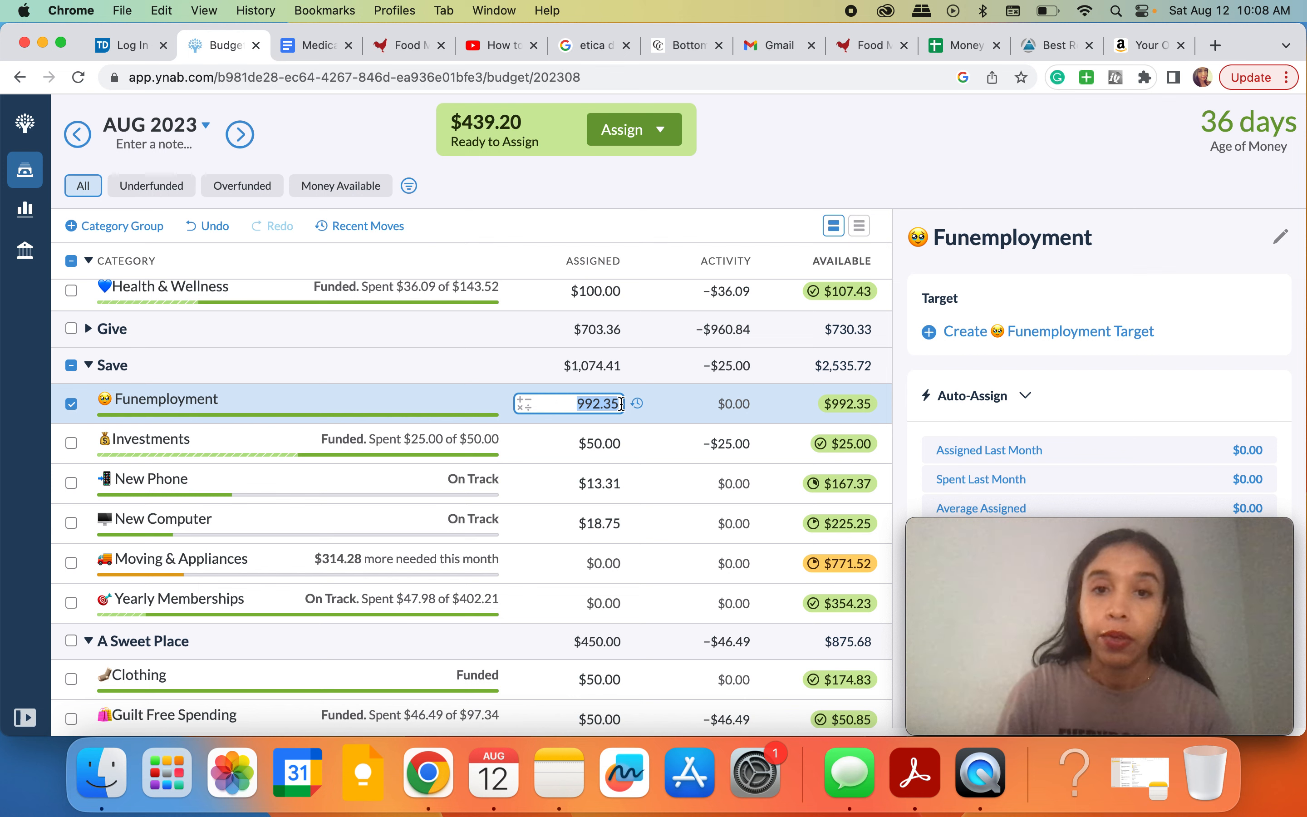
key(Right)
text(+100)
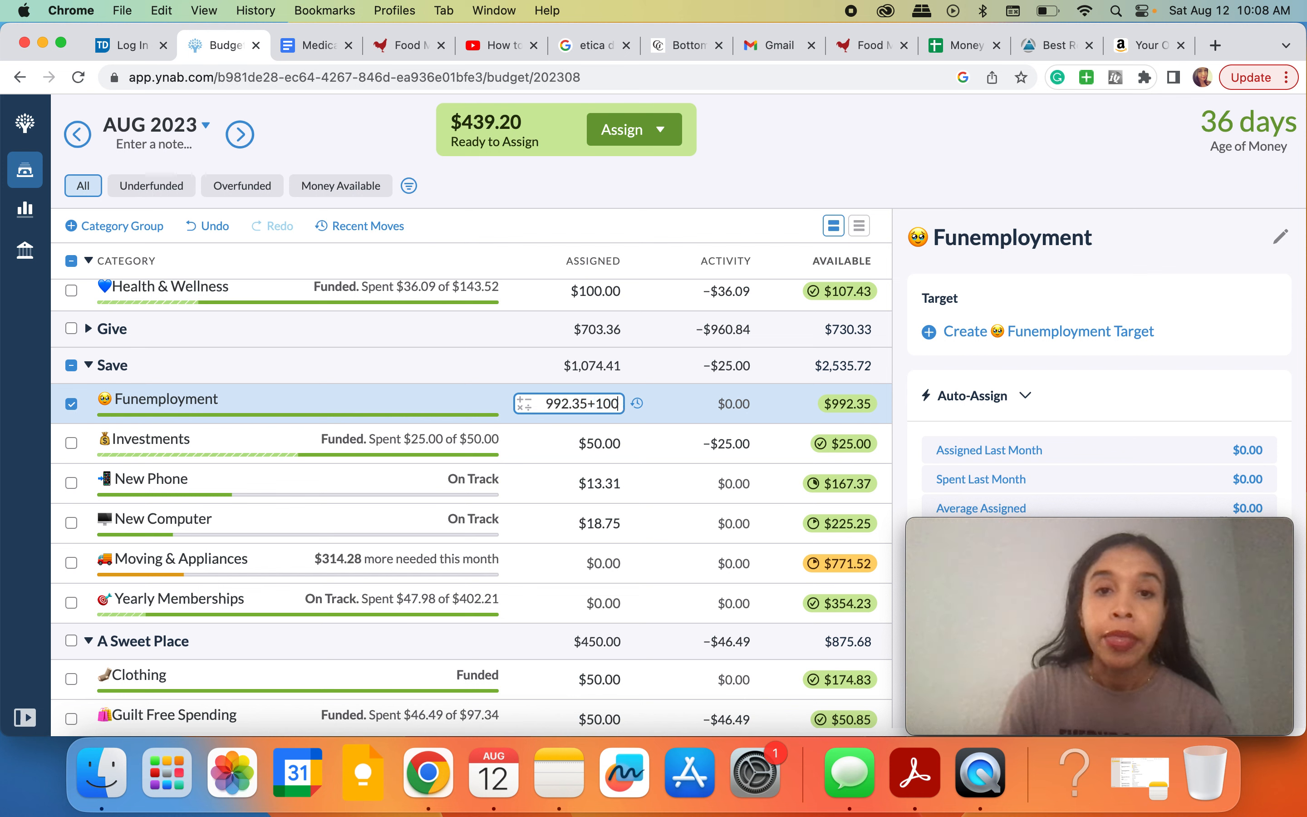
key(Return)
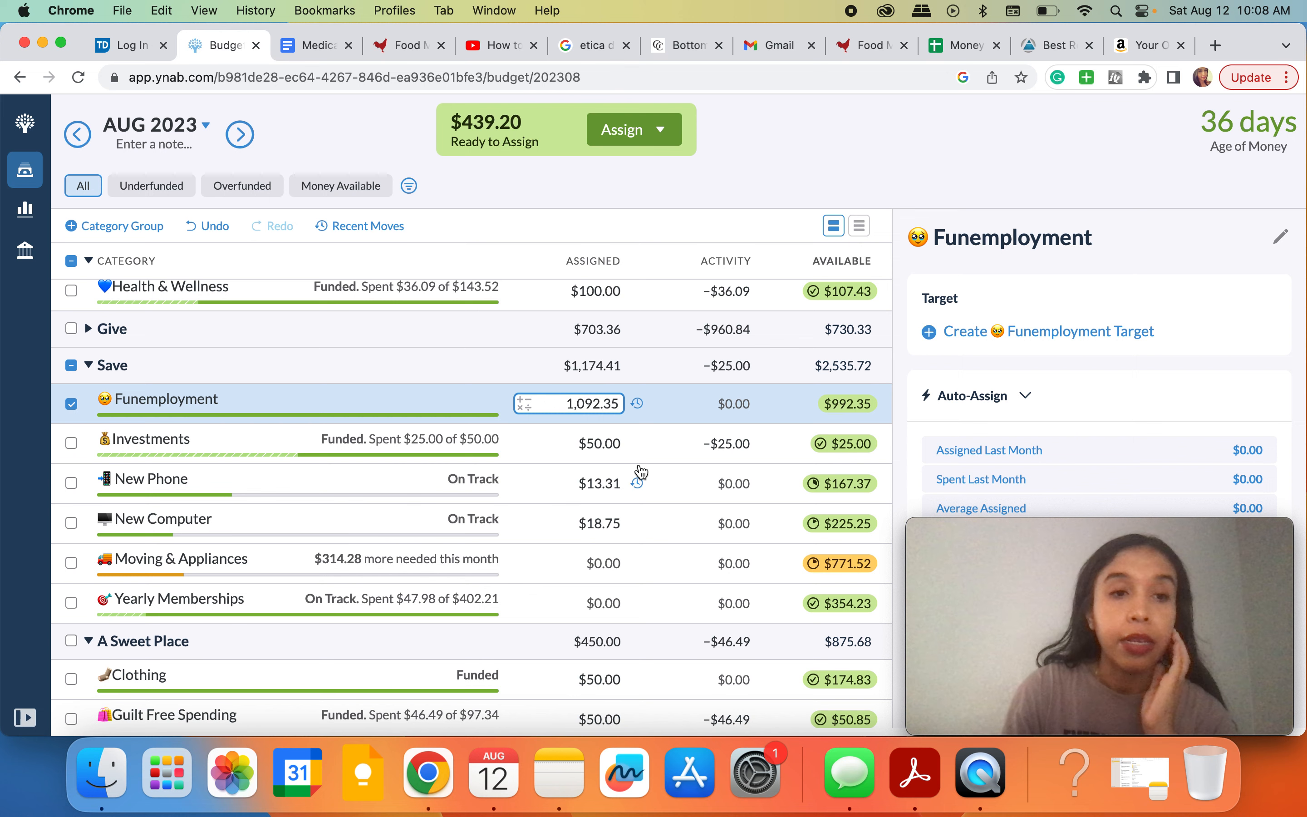
Step: Add $50 to the amount assigned to Groceries
scroll(639, 462, up, 3)
scroll(639, 462, up, 2)
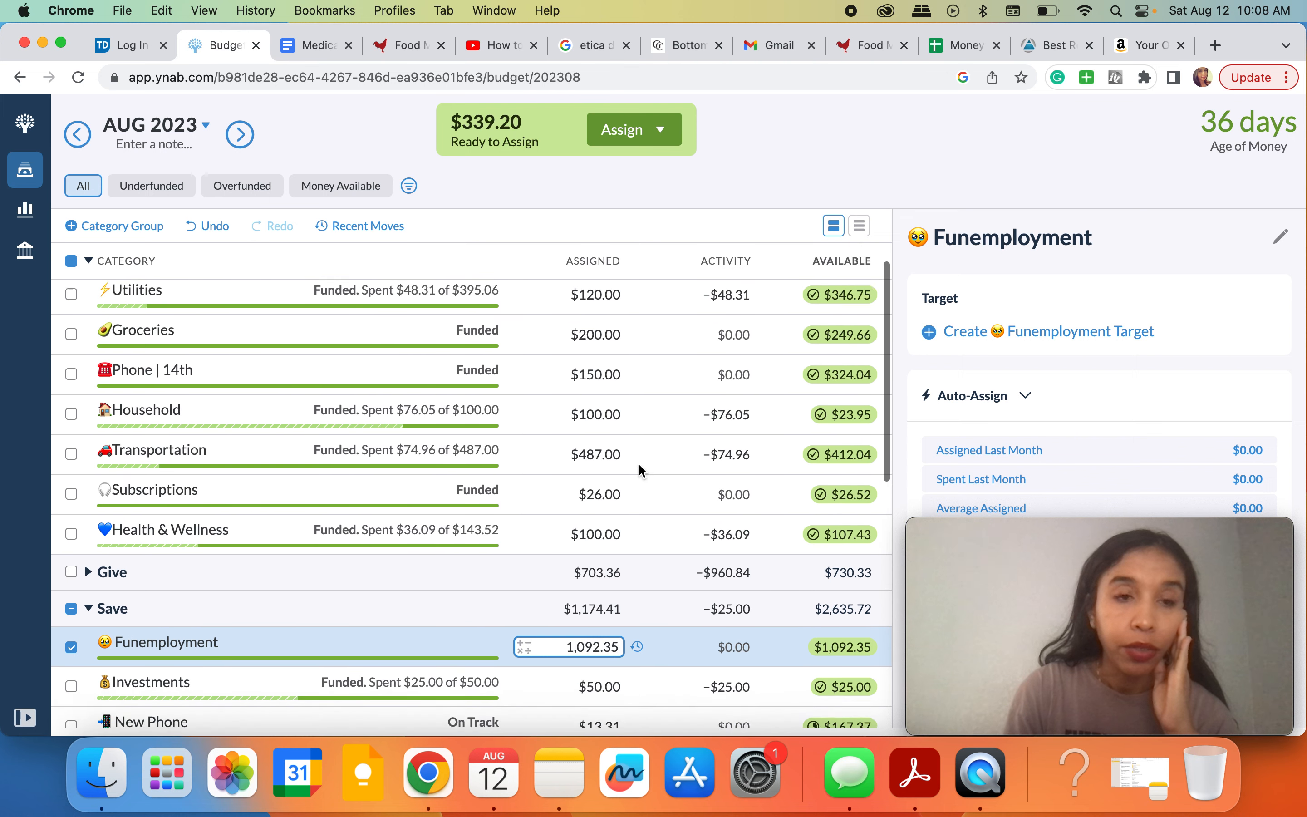
click(619, 315)
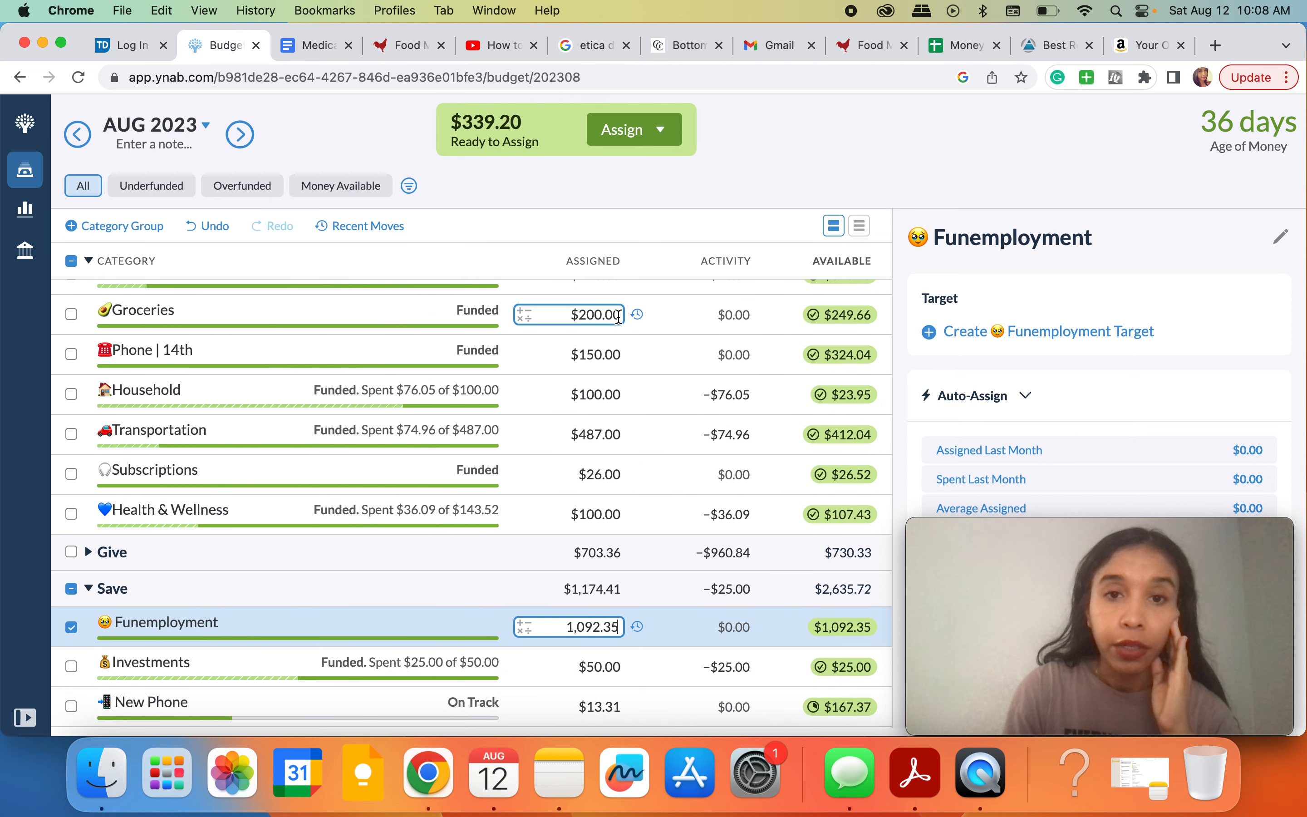
click(619, 315)
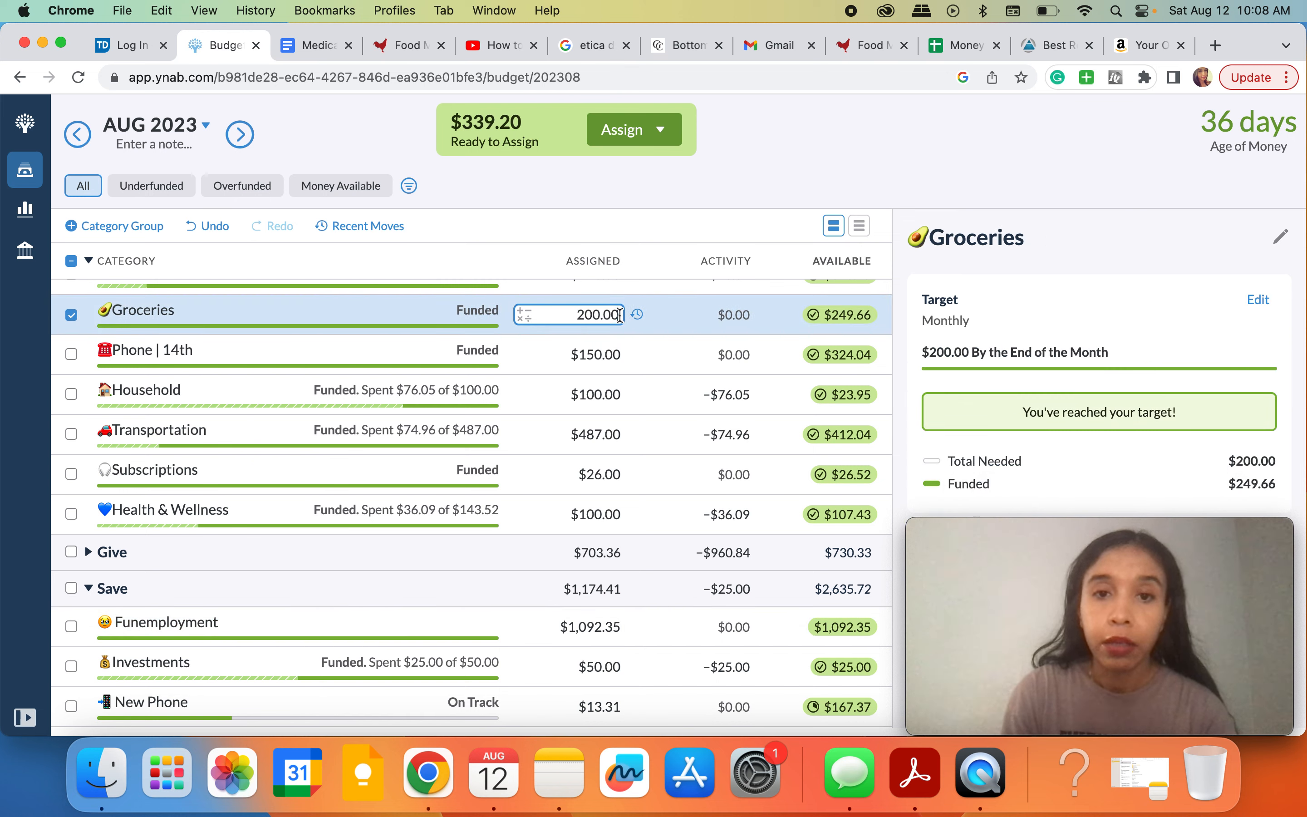
text(+50)
key(Return)
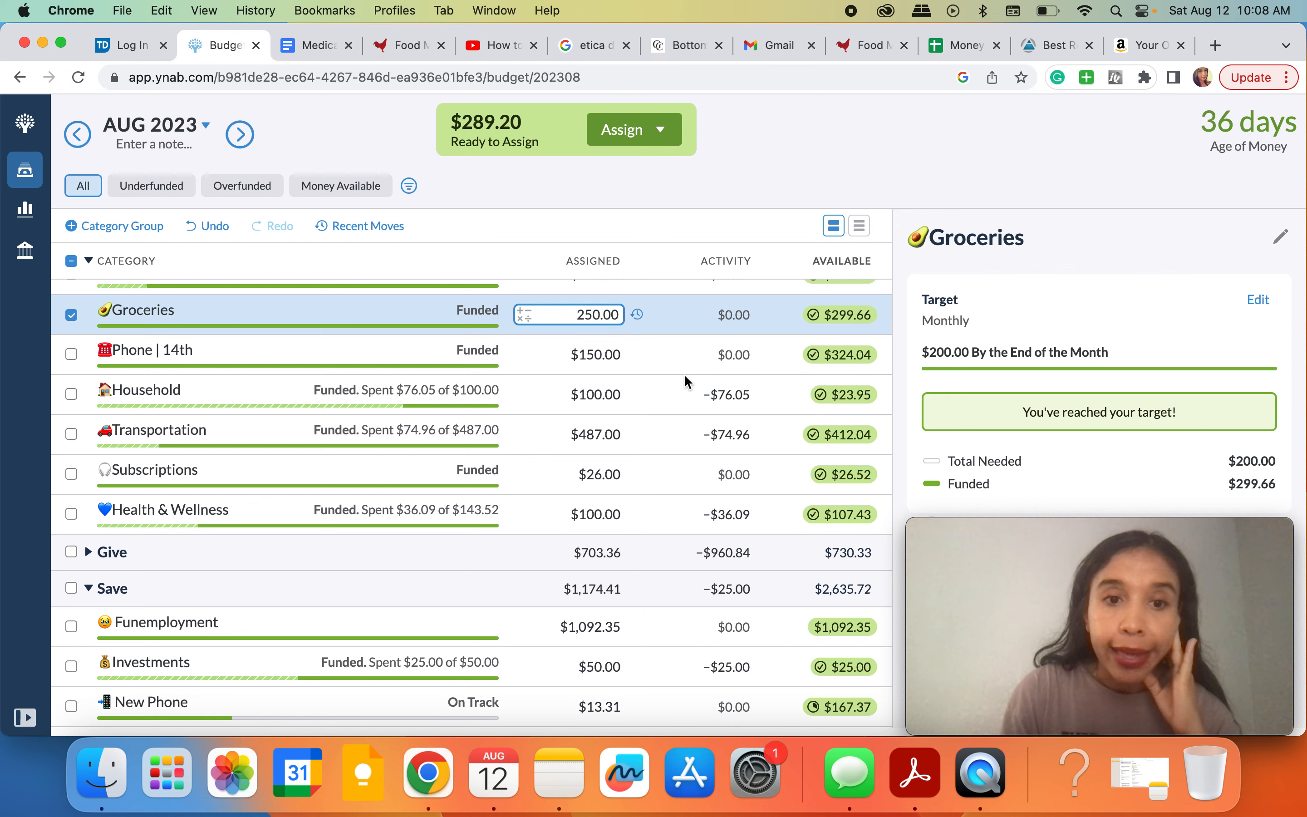
Step: Review the assigned and available amounts across all category groups, from Live down to Wish List
scroll(684, 381, down, 5)
scroll(685, 376, down, 8)
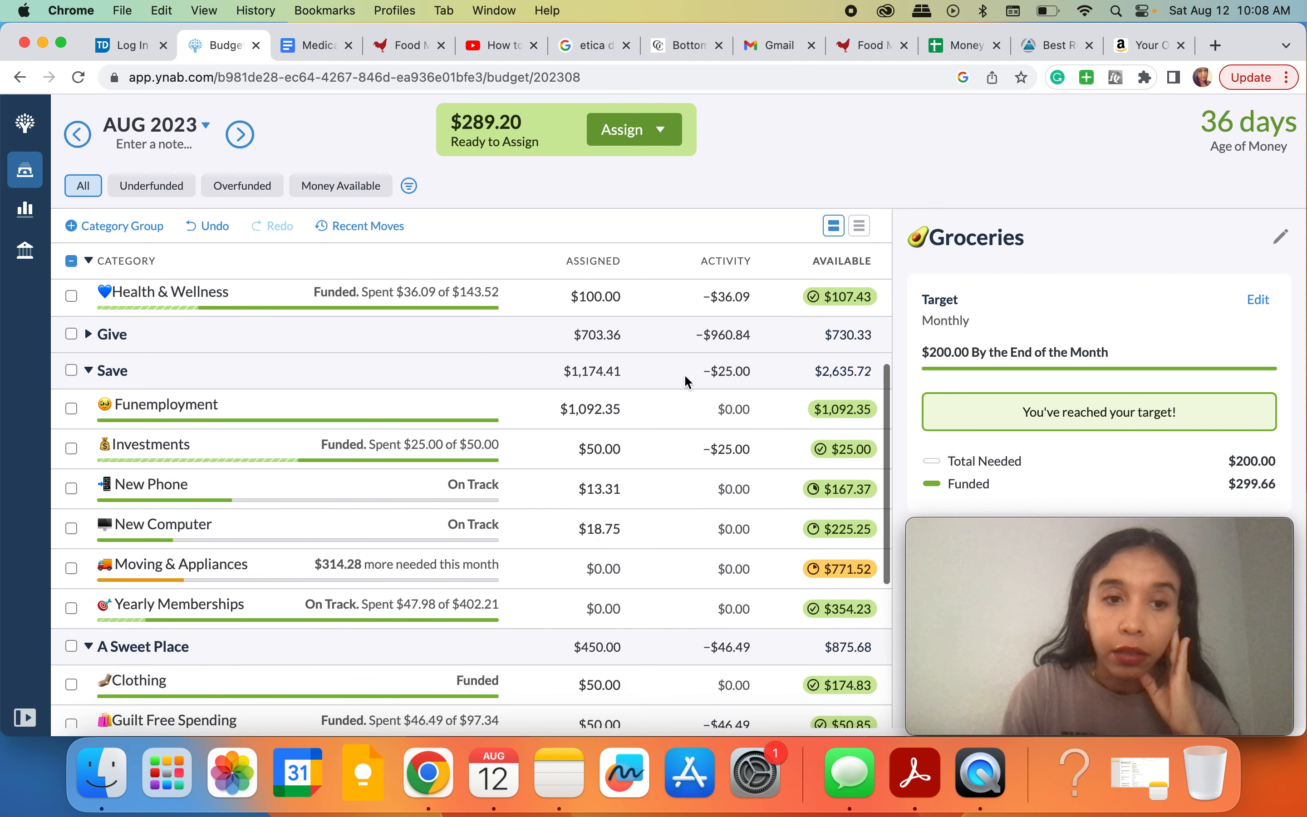
scroll(685, 376, down, 6)
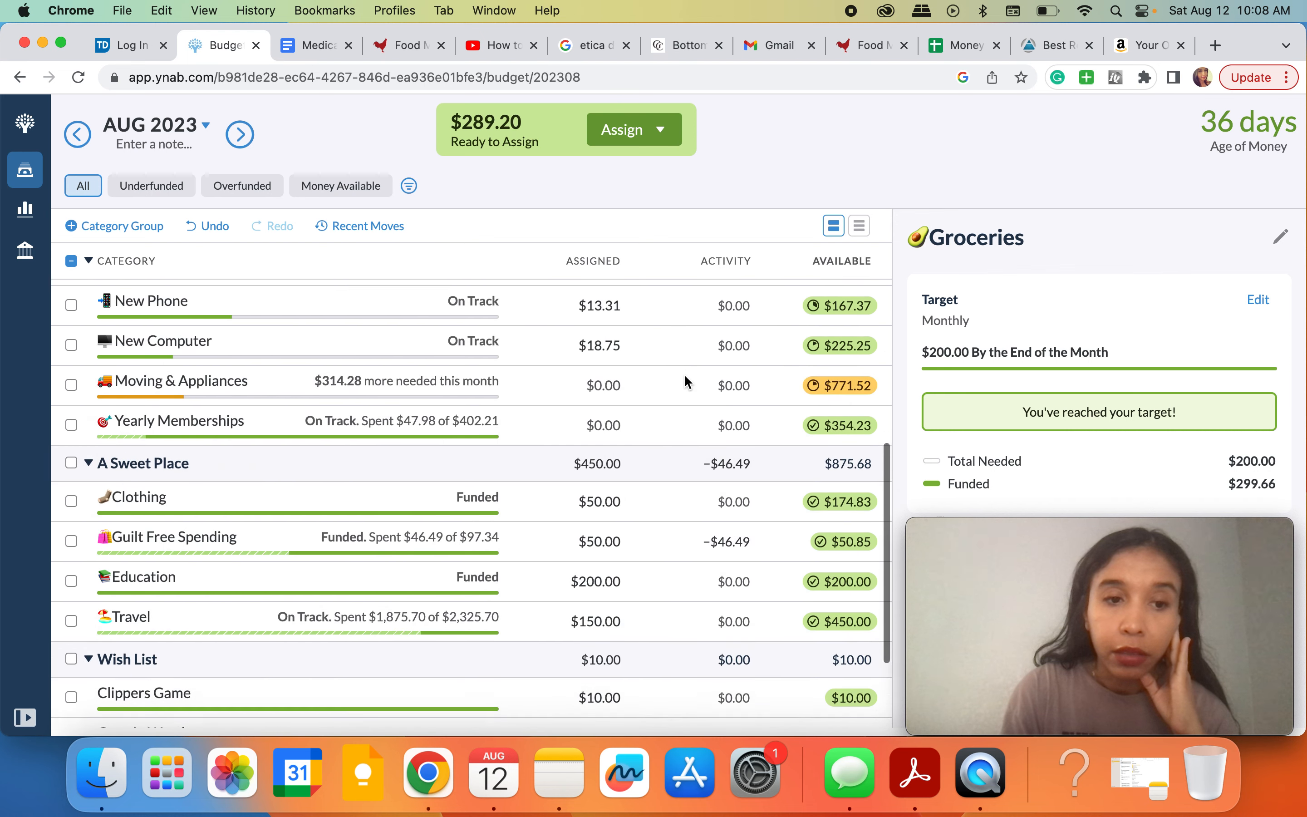
scroll(684, 376, up, 13)
scroll(686, 381, up, 11)
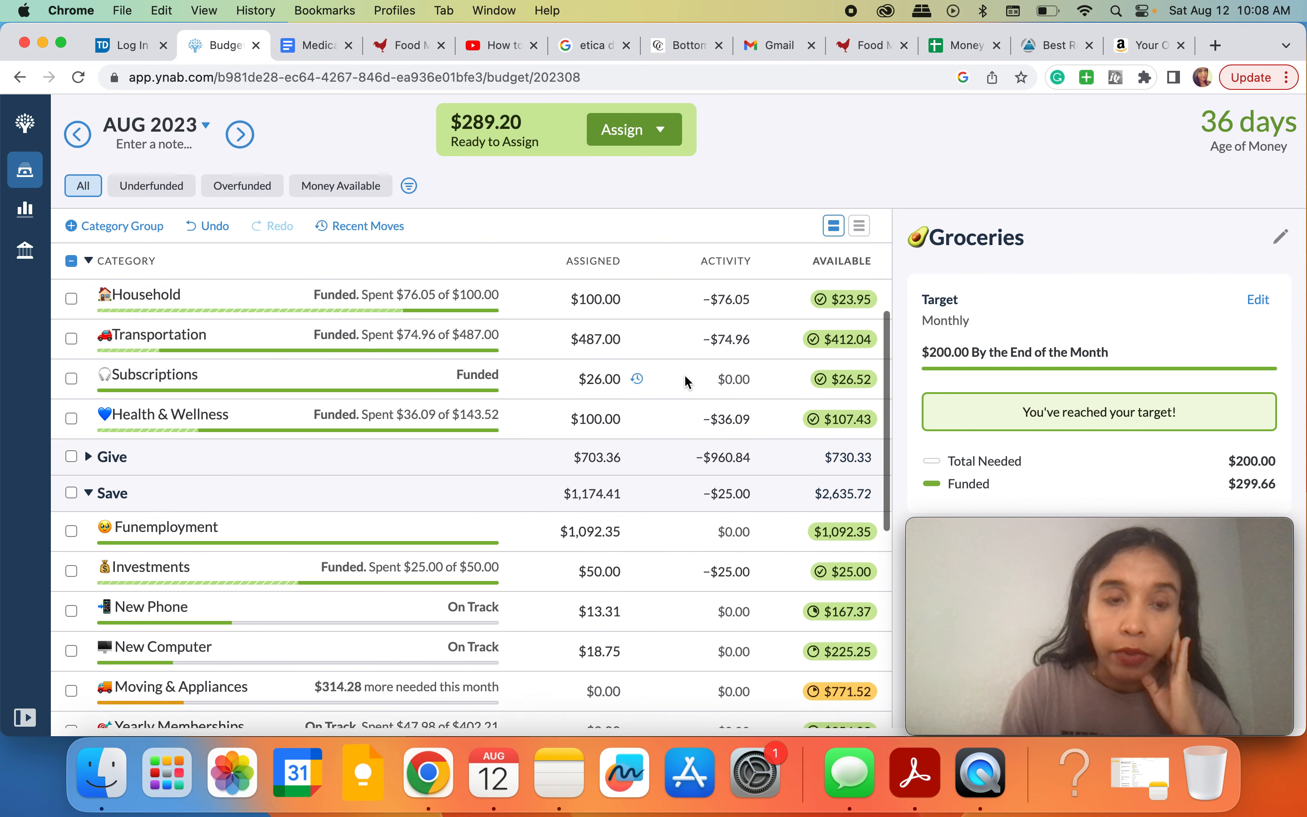
scroll(686, 378, down, 20)
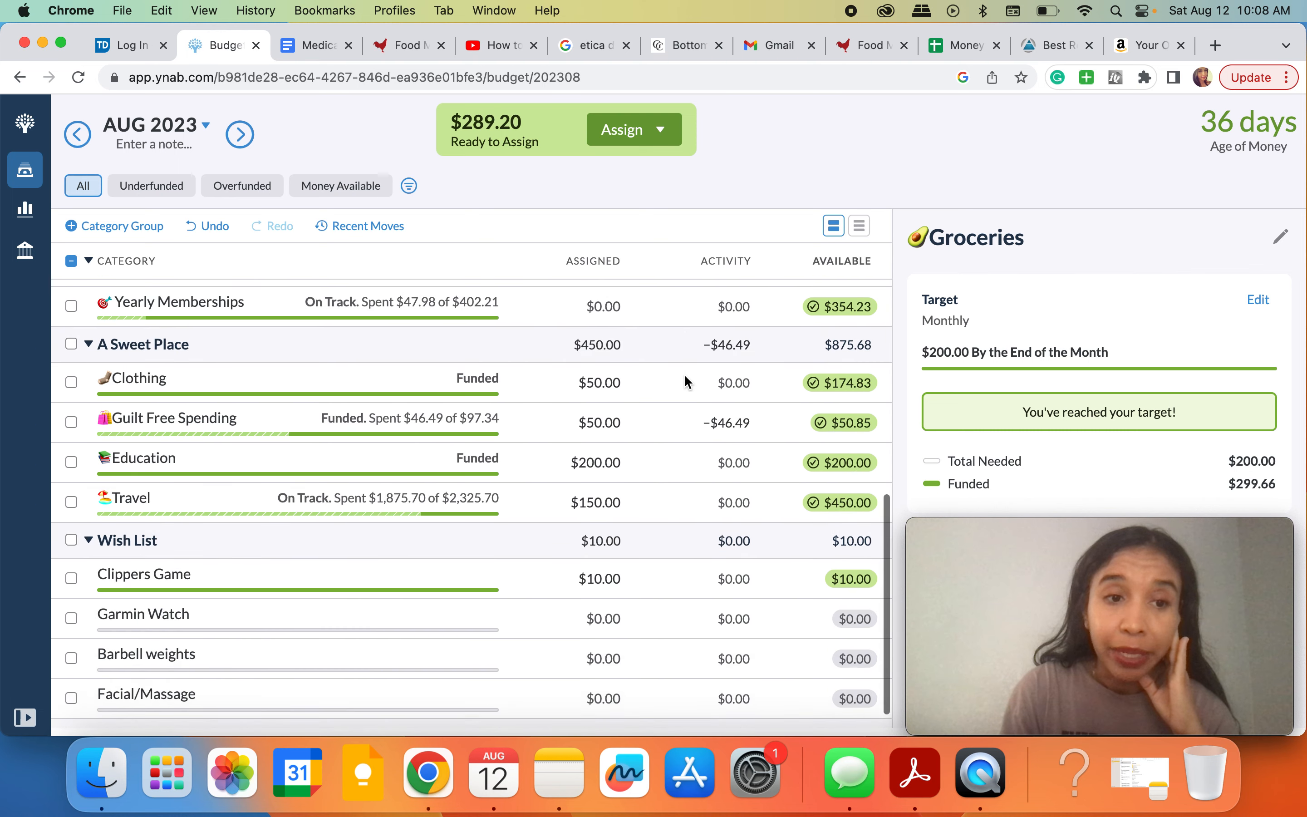
scroll(685, 378, up, 18)
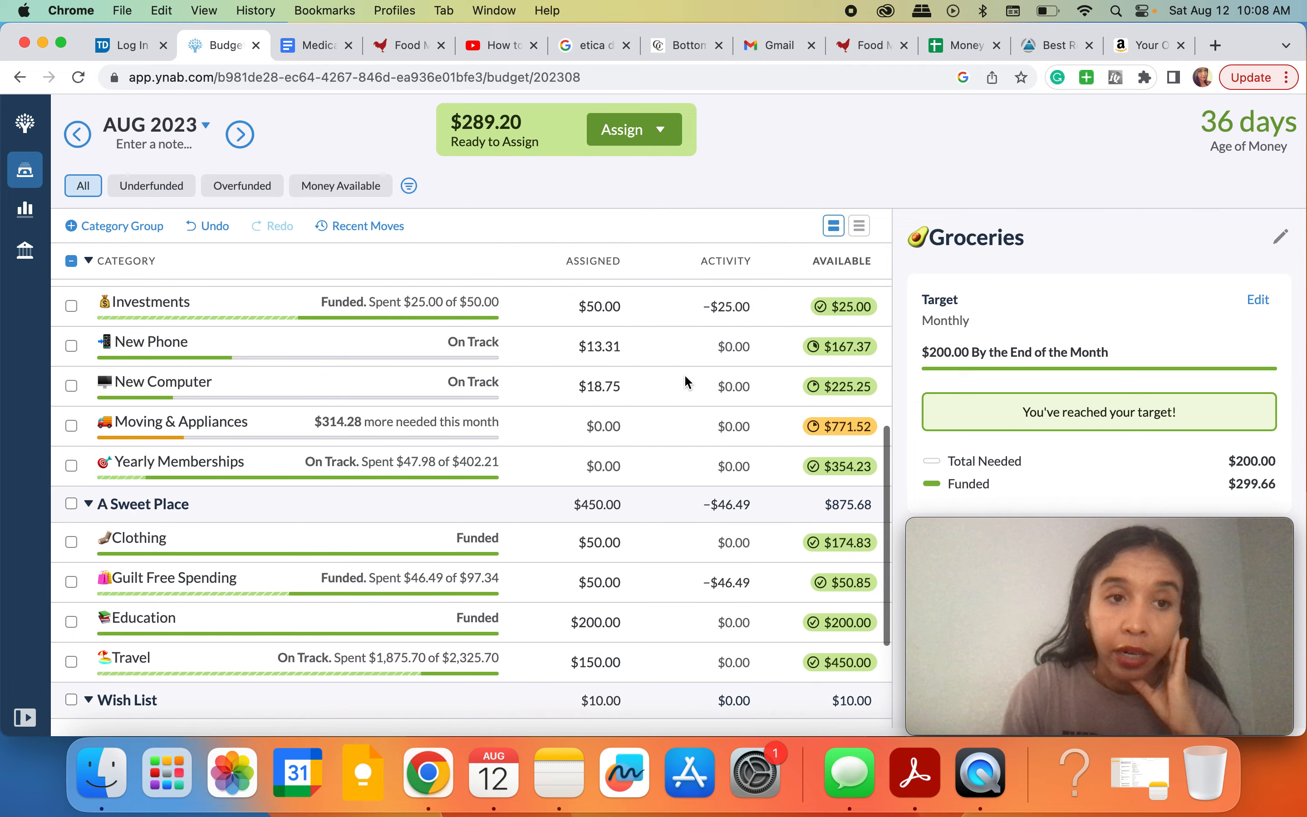
scroll(687, 382, up, 6)
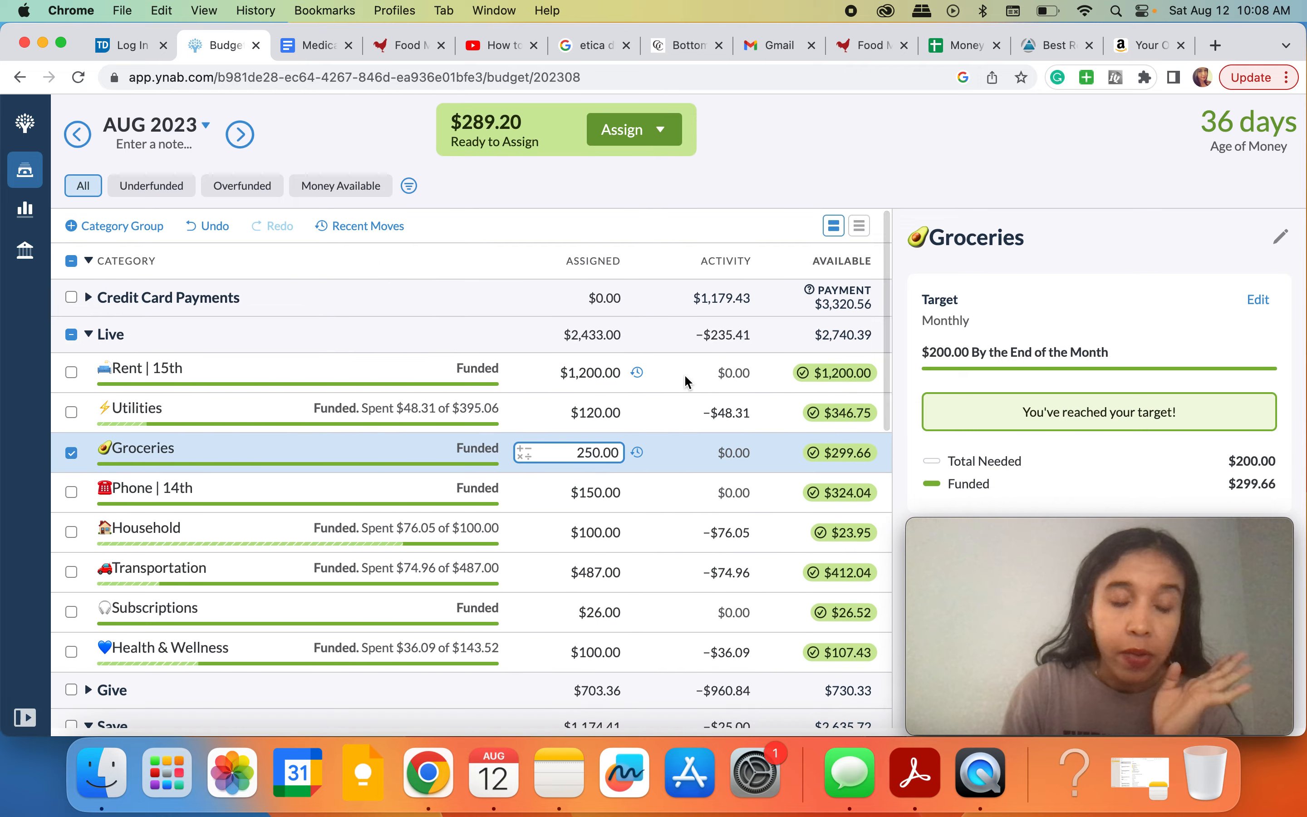
scroll(685, 376, down, 15)
scroll(687, 382, down, 7)
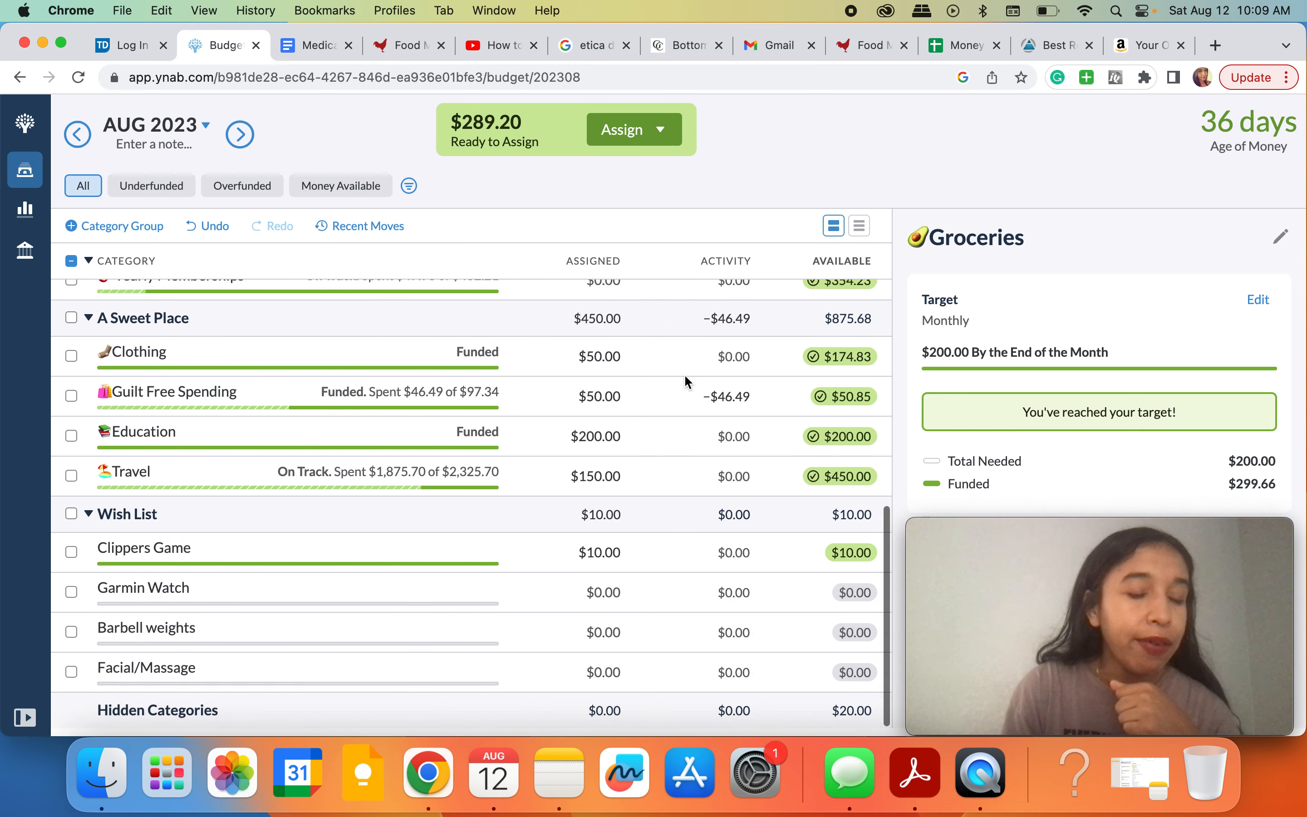
scroll(687, 382, up, 8)
scroll(684, 374, up, 5)
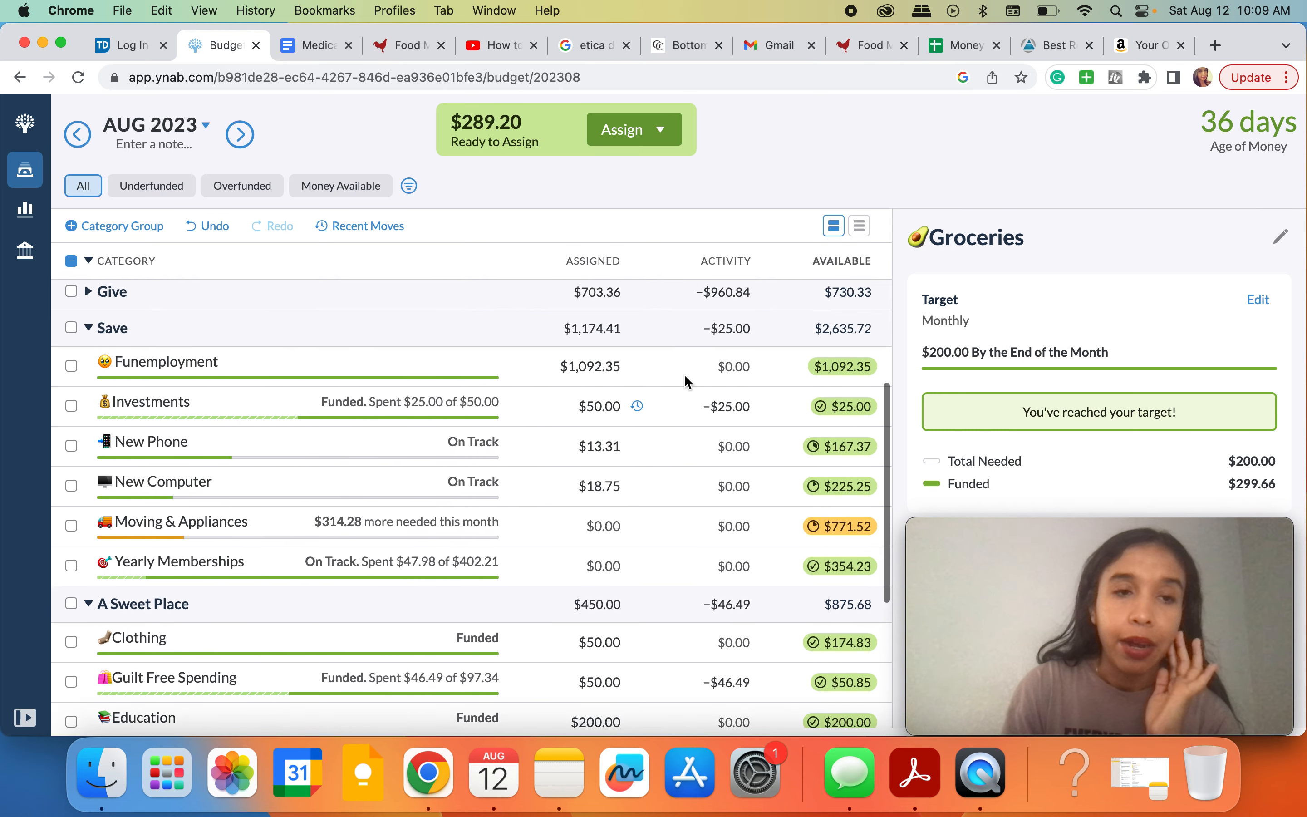
Step: Expand the Give group and add $200 to the amount assigned to Family Support
click(89, 357)
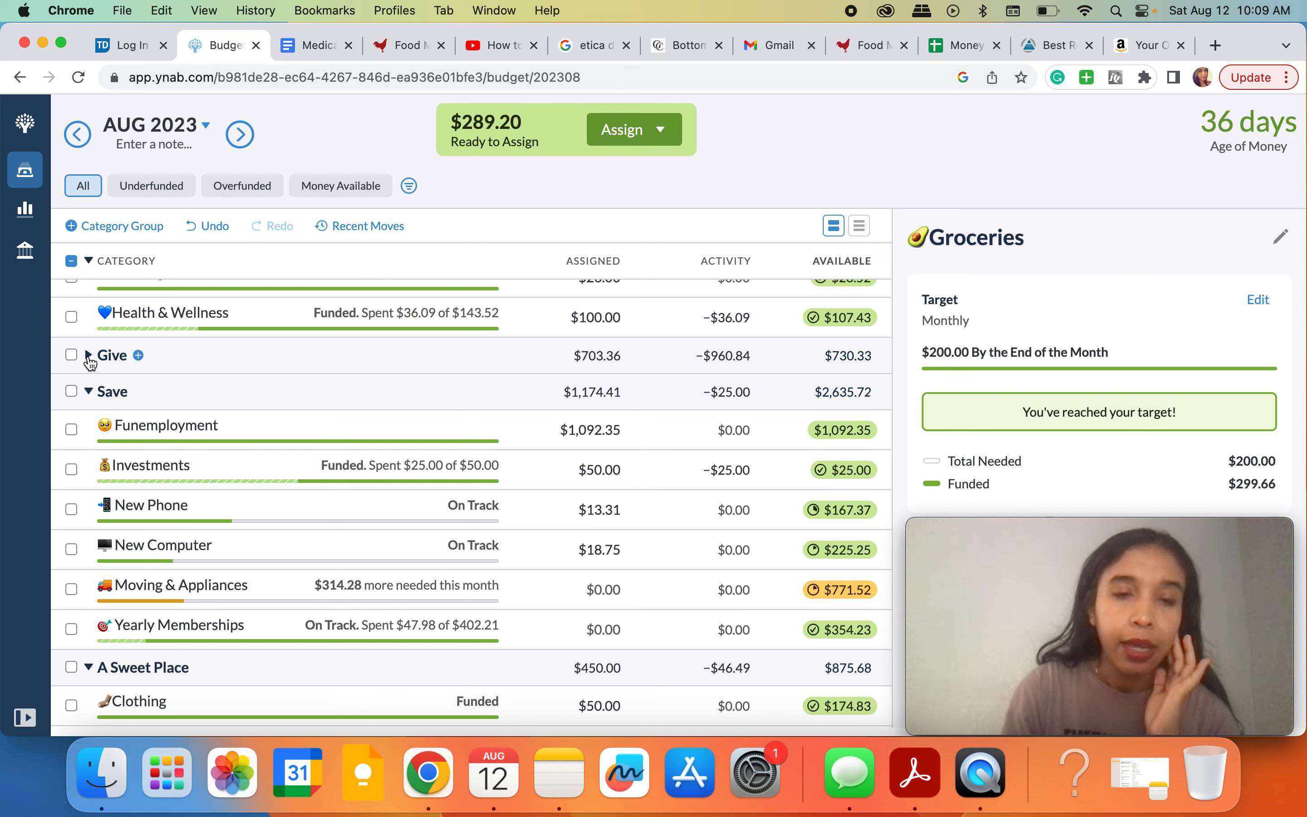
click(589, 385)
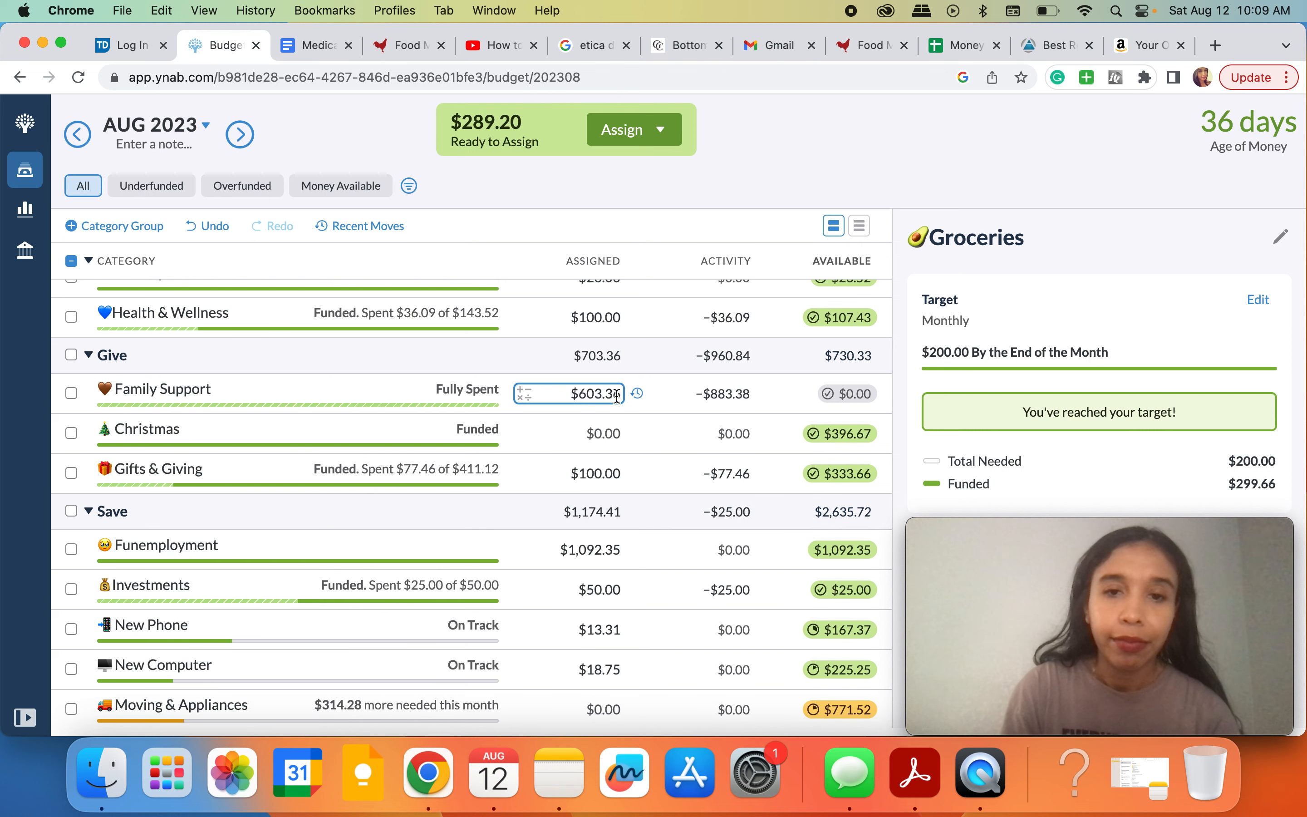
click(619, 394)
text(+)
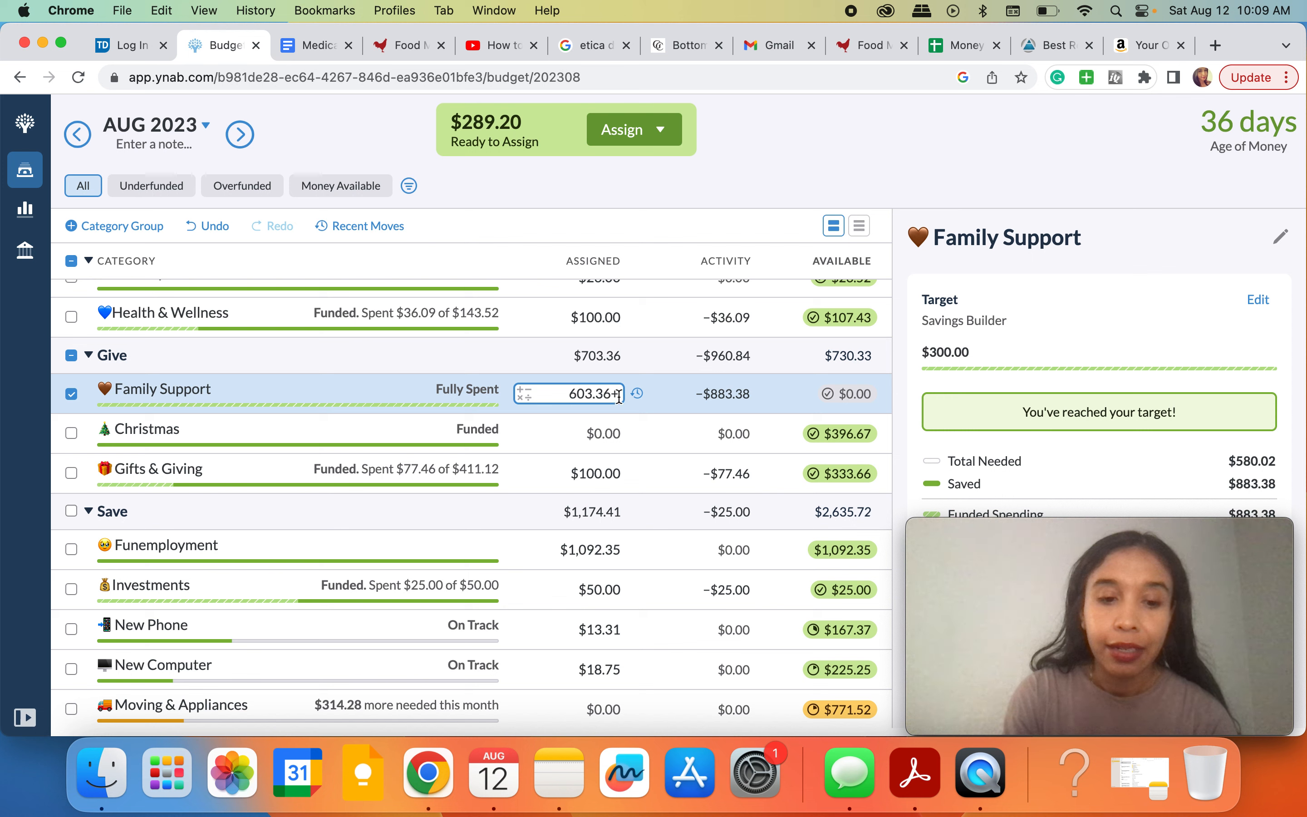
text(200)
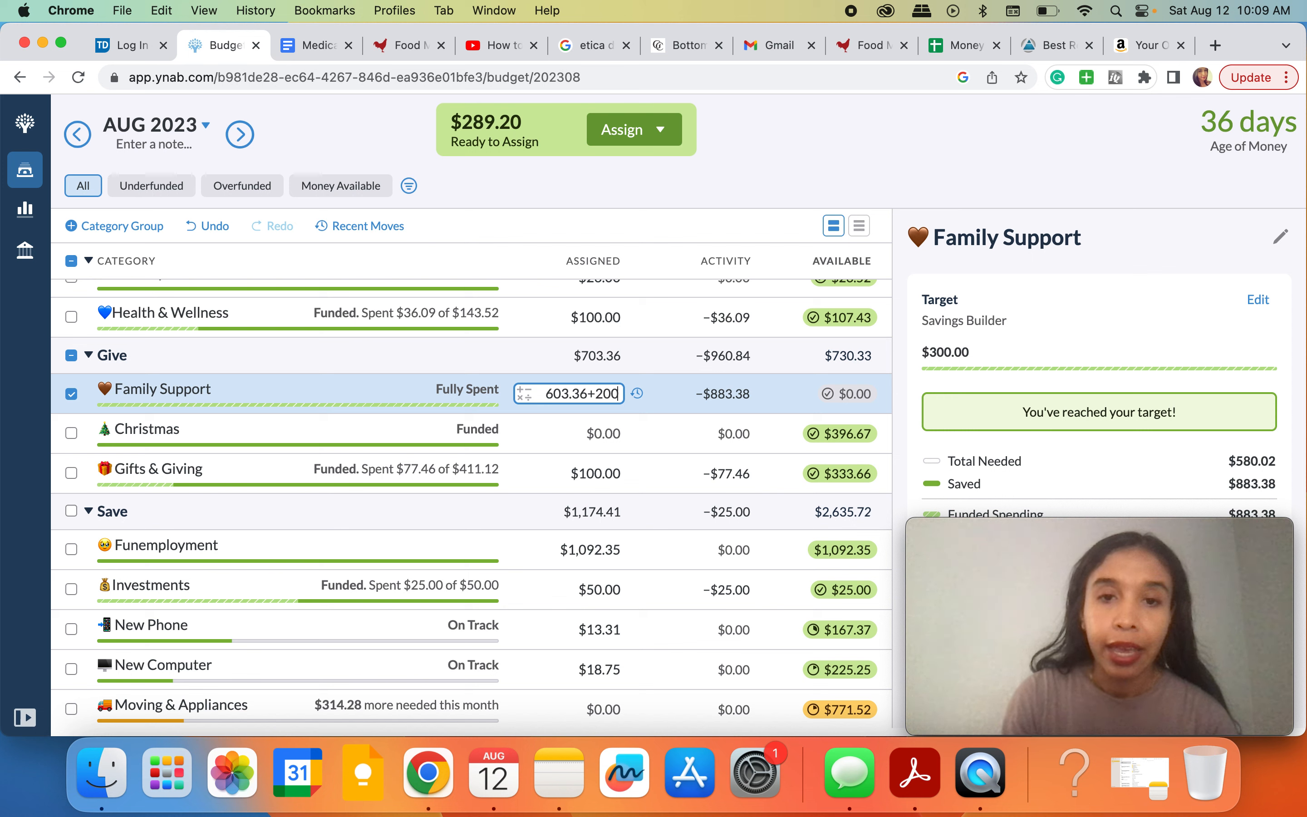
key(Return)
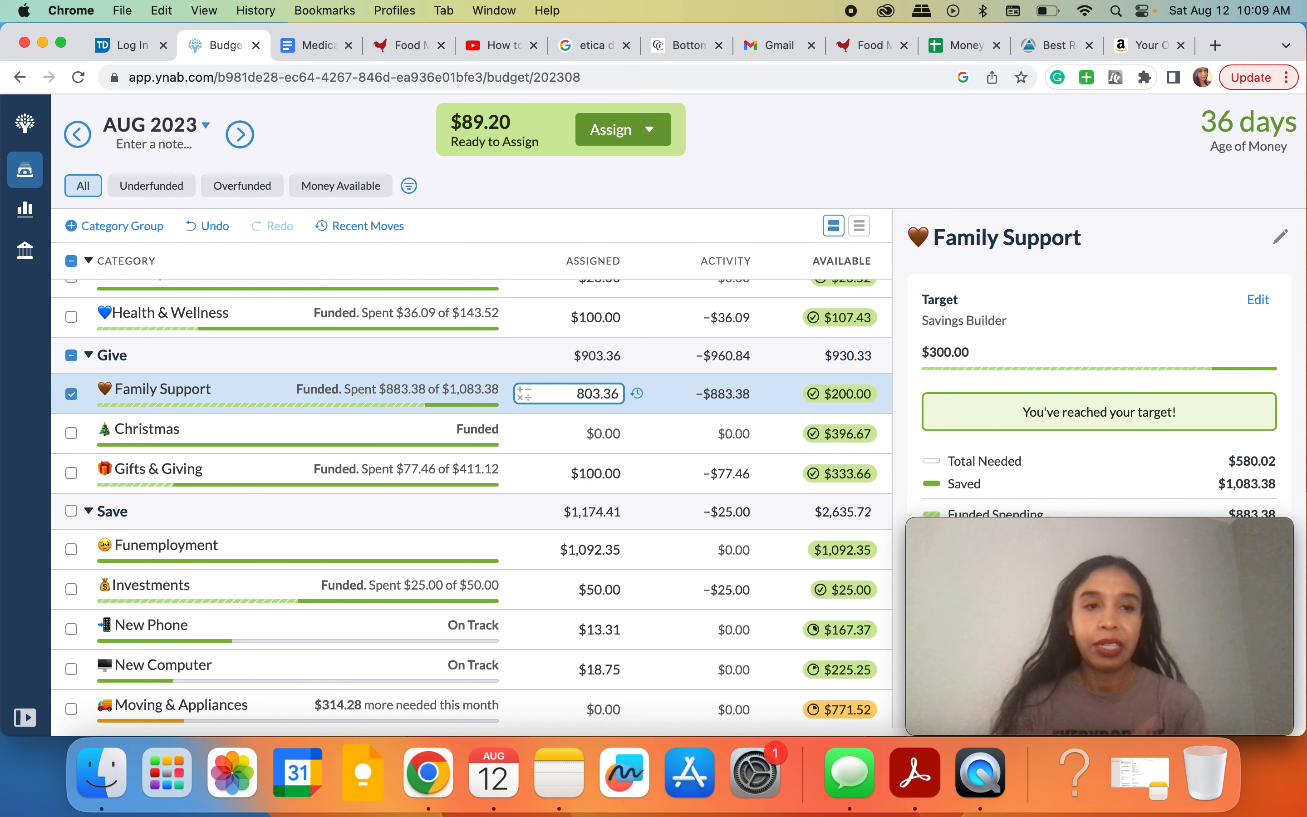
click(181, 403)
Step: Add $7.65 to the amount assigned to Funemployment in the Save group, and deselect the category
scroll(281, 481, down, 3)
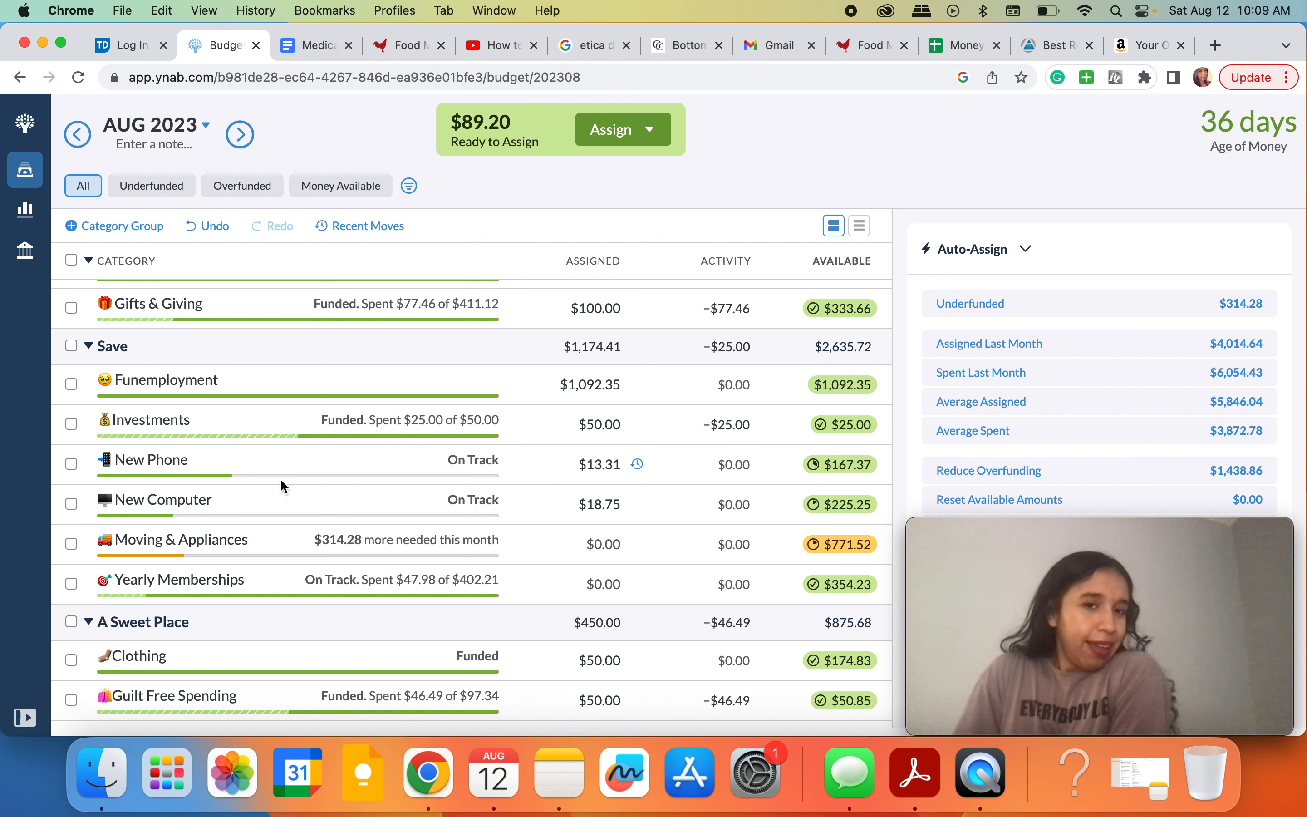
click(621, 385)
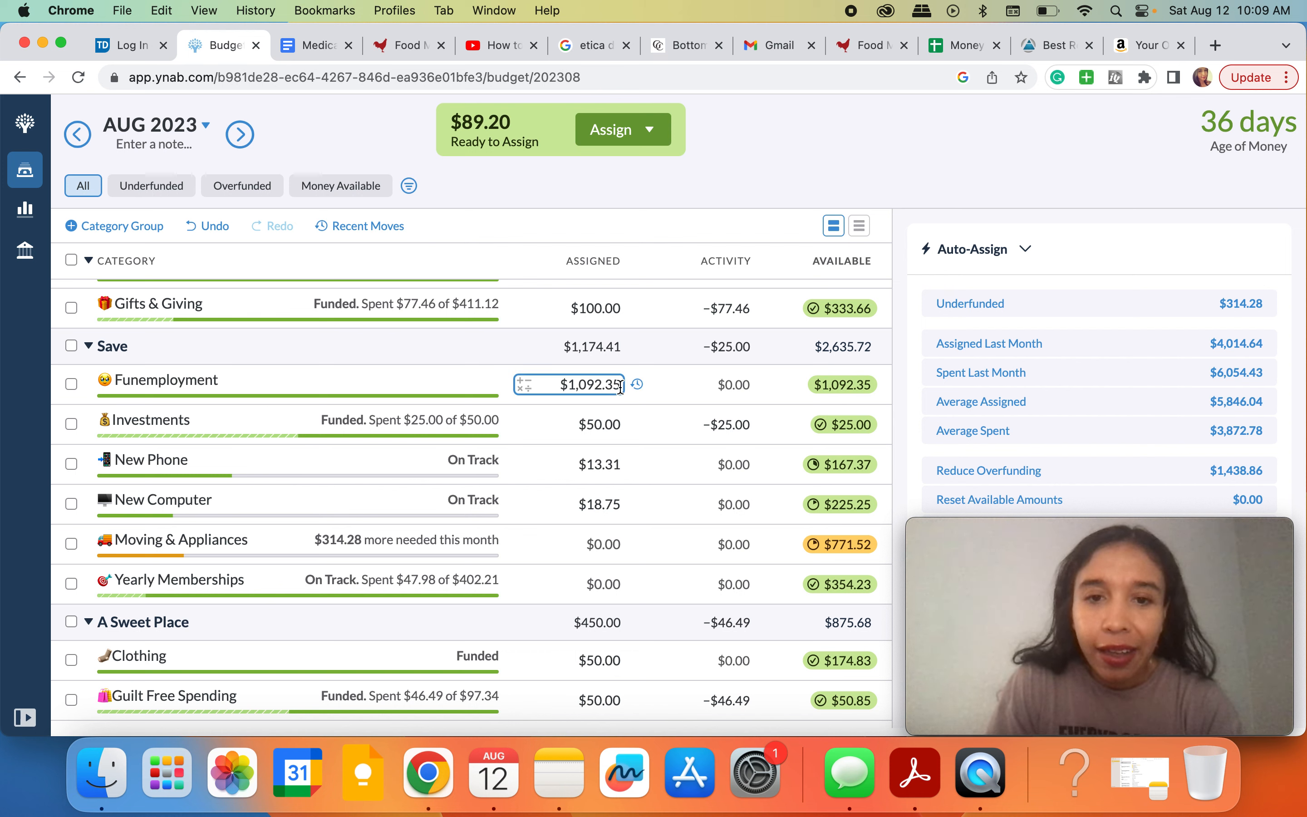
click(621, 386)
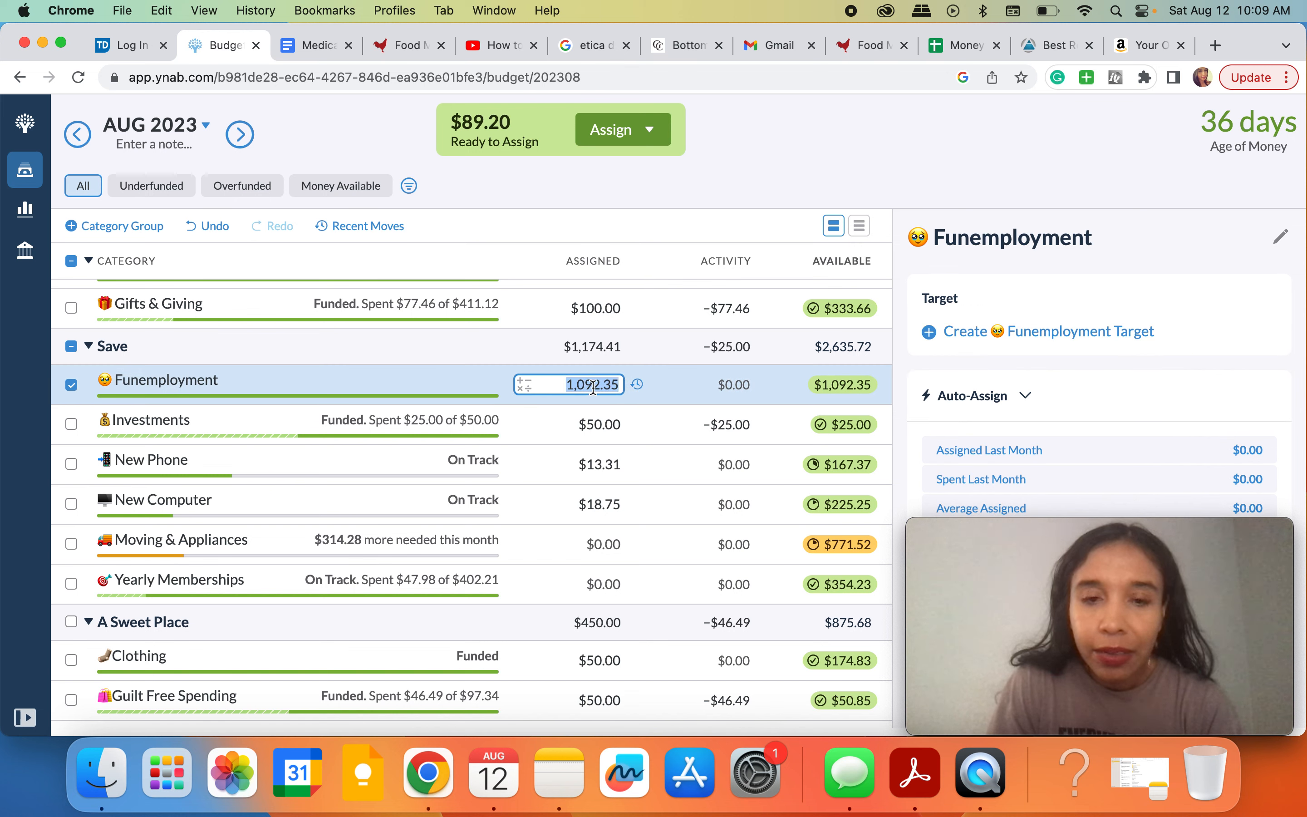
click(623, 384)
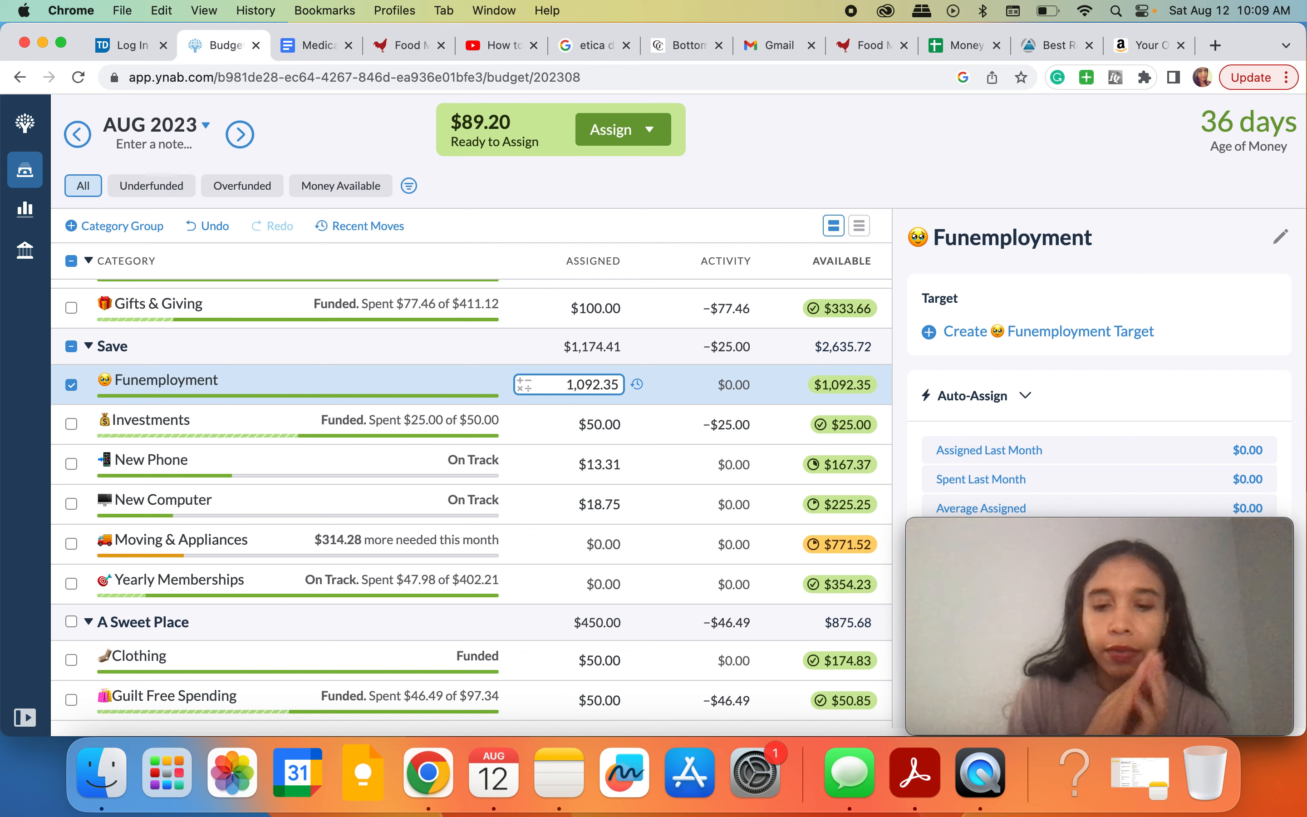
text(+7.65)
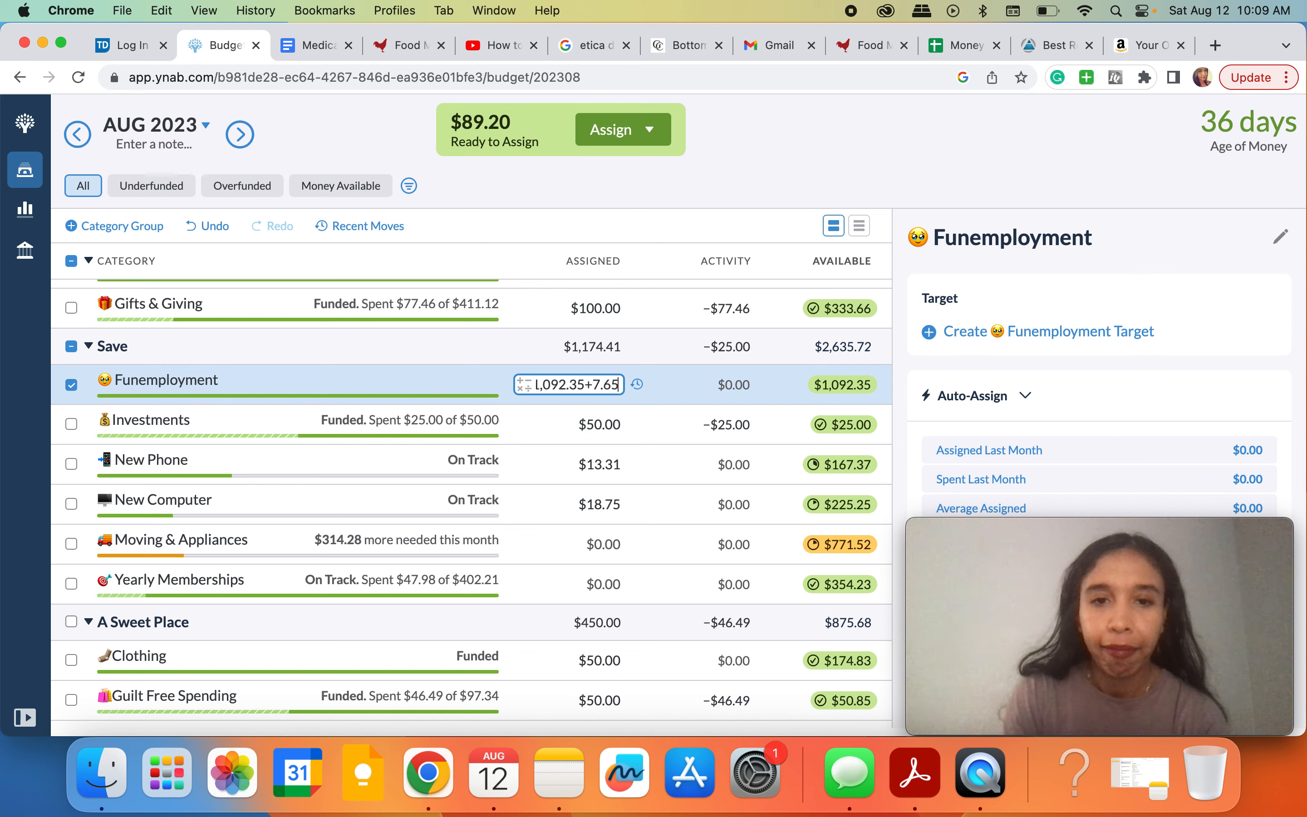
key(Return)
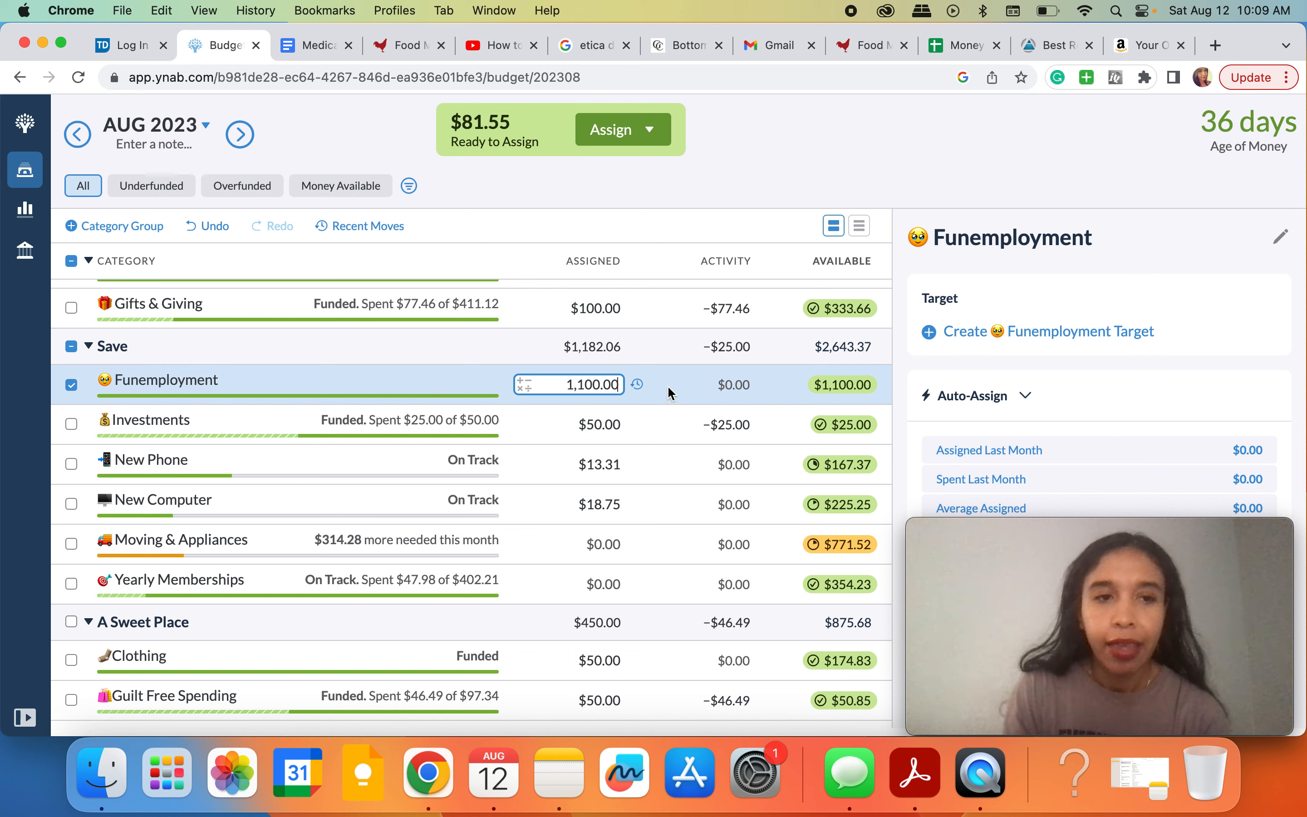
click(71, 384)
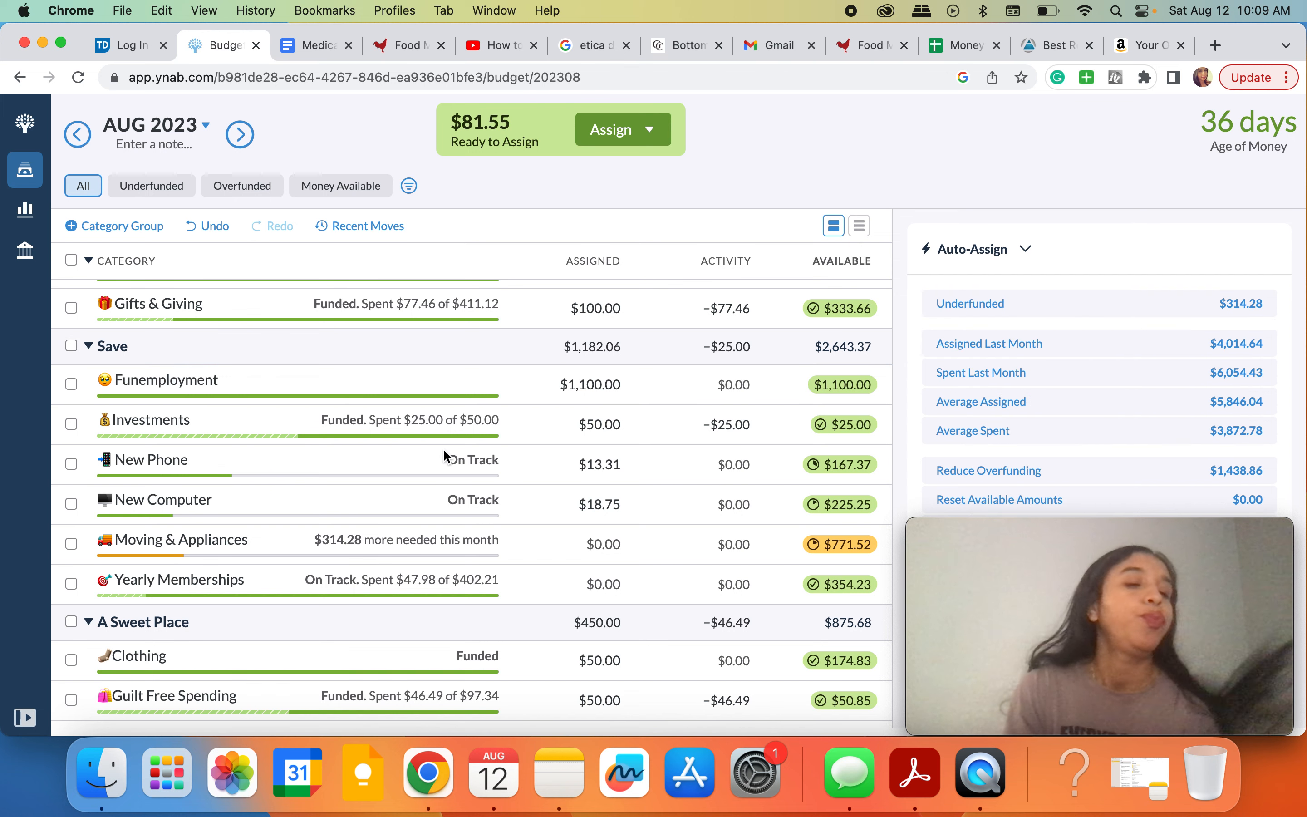
Step: Assign $81.55 to Moving & Appliances in the Save group, and deselect the category
click(597, 545)
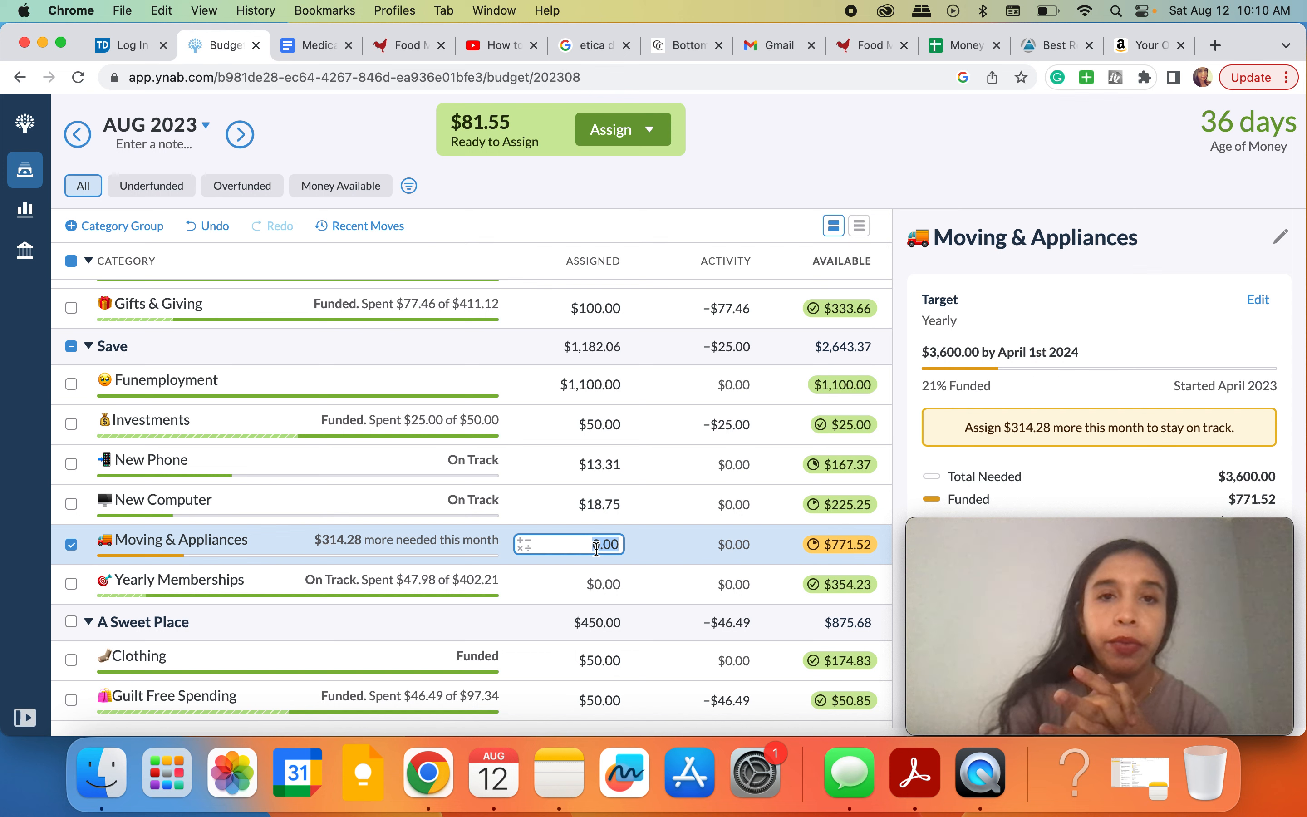
text(81)
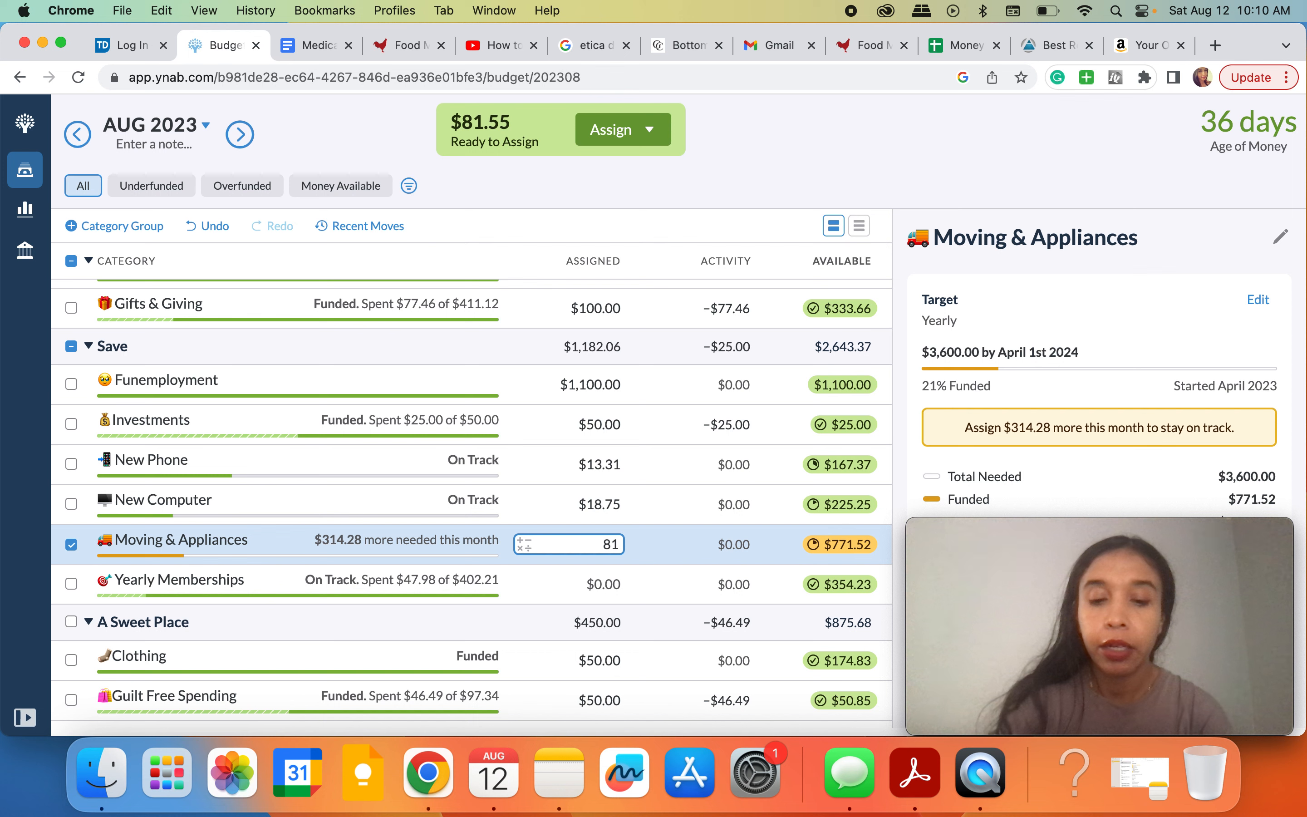
text(.55)
key(Return)
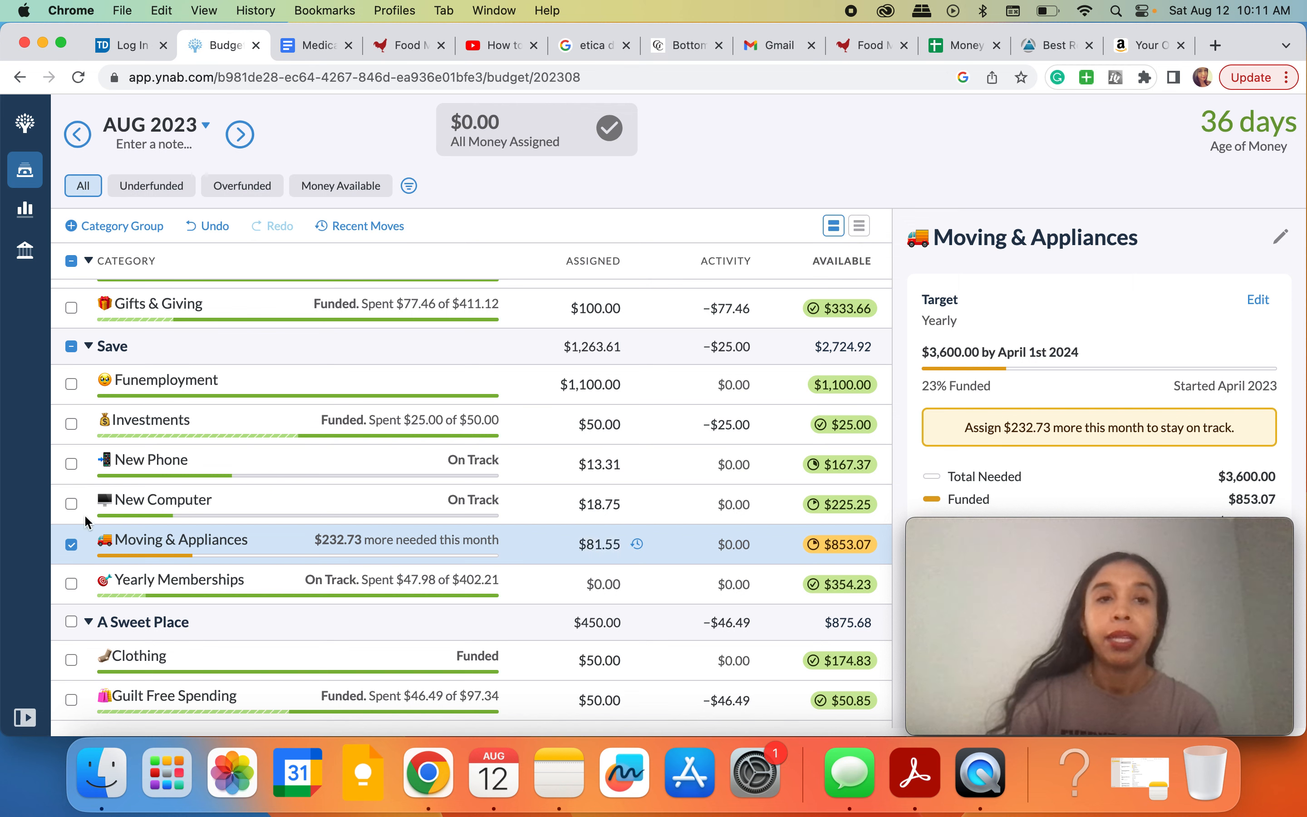
click(71, 544)
Step: Add the August 2023 budget note "Reminder: If no further expenses in FM category move $100 to moving"
click(180, 147)
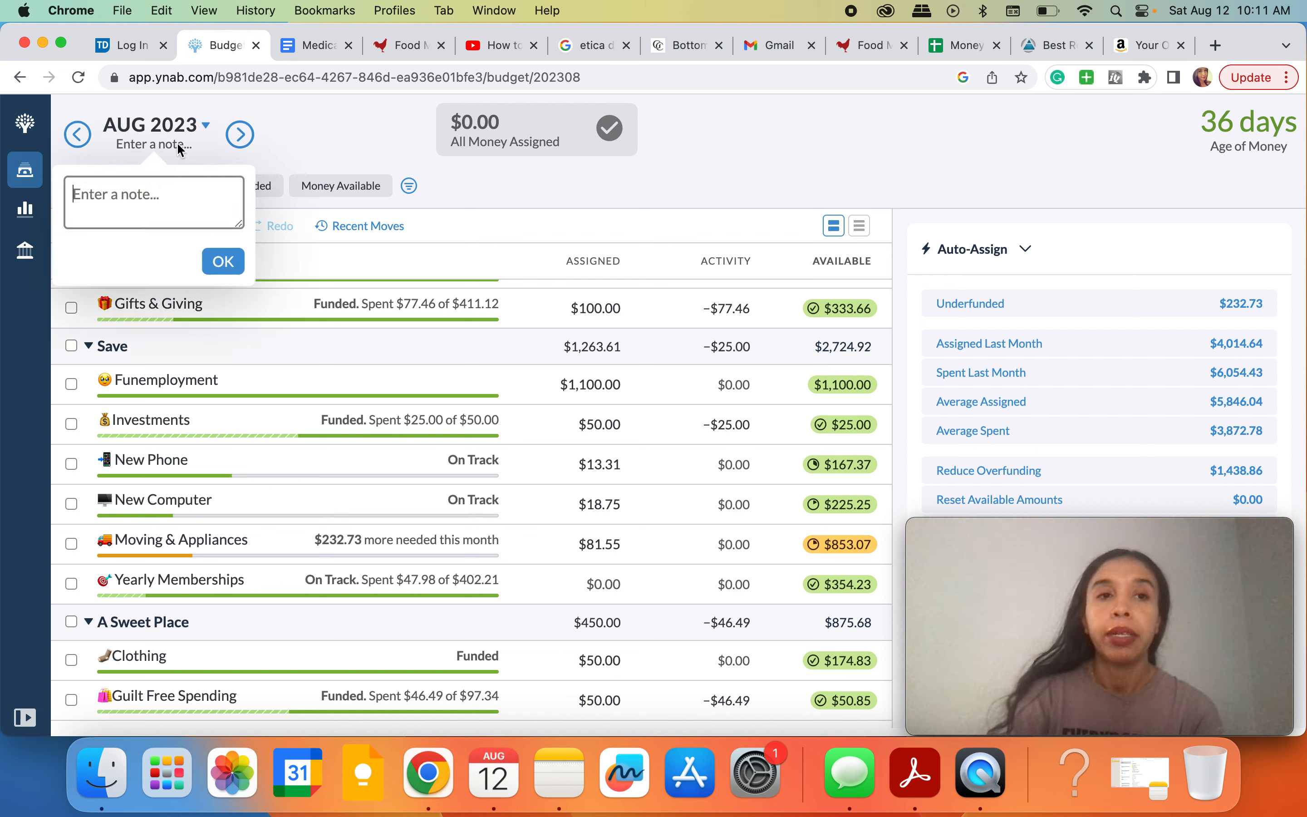
text(Reminder)
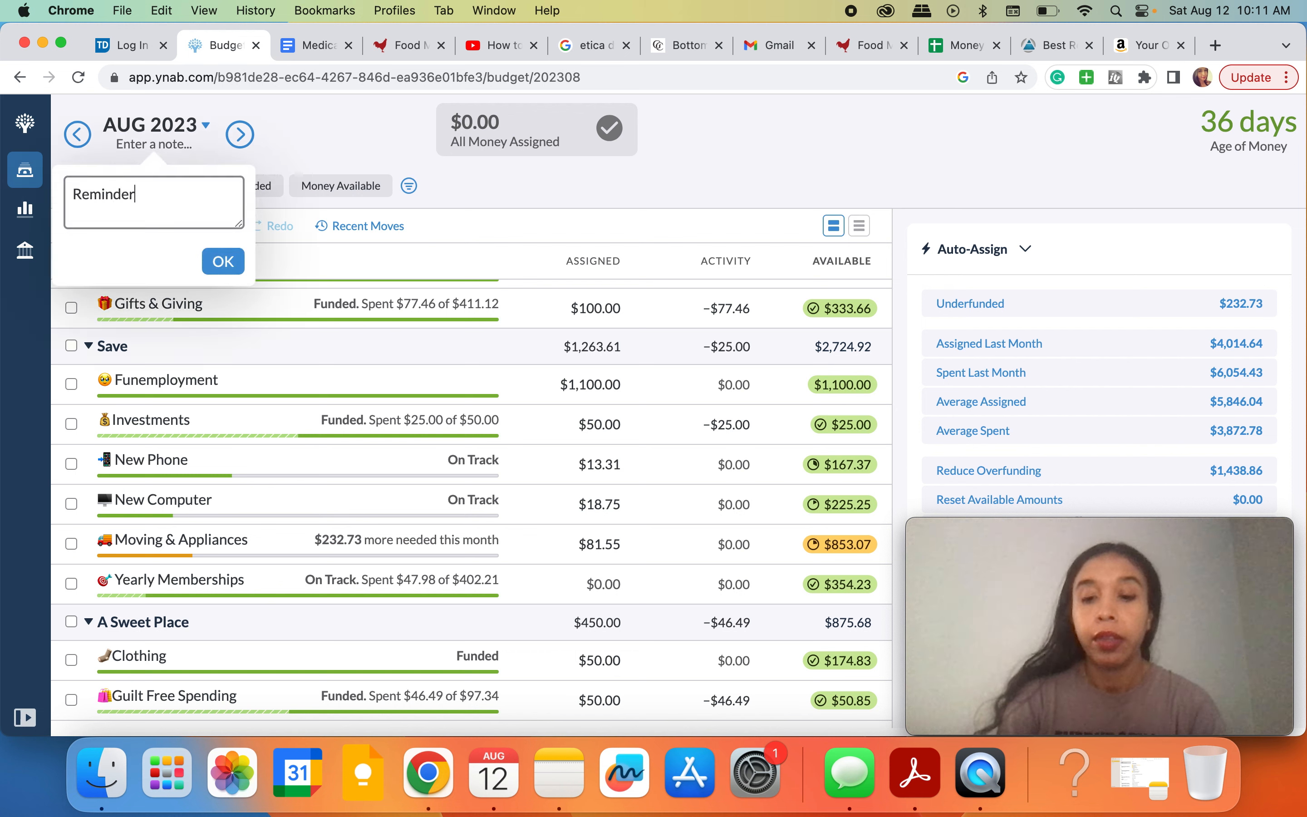
text(: If no further)
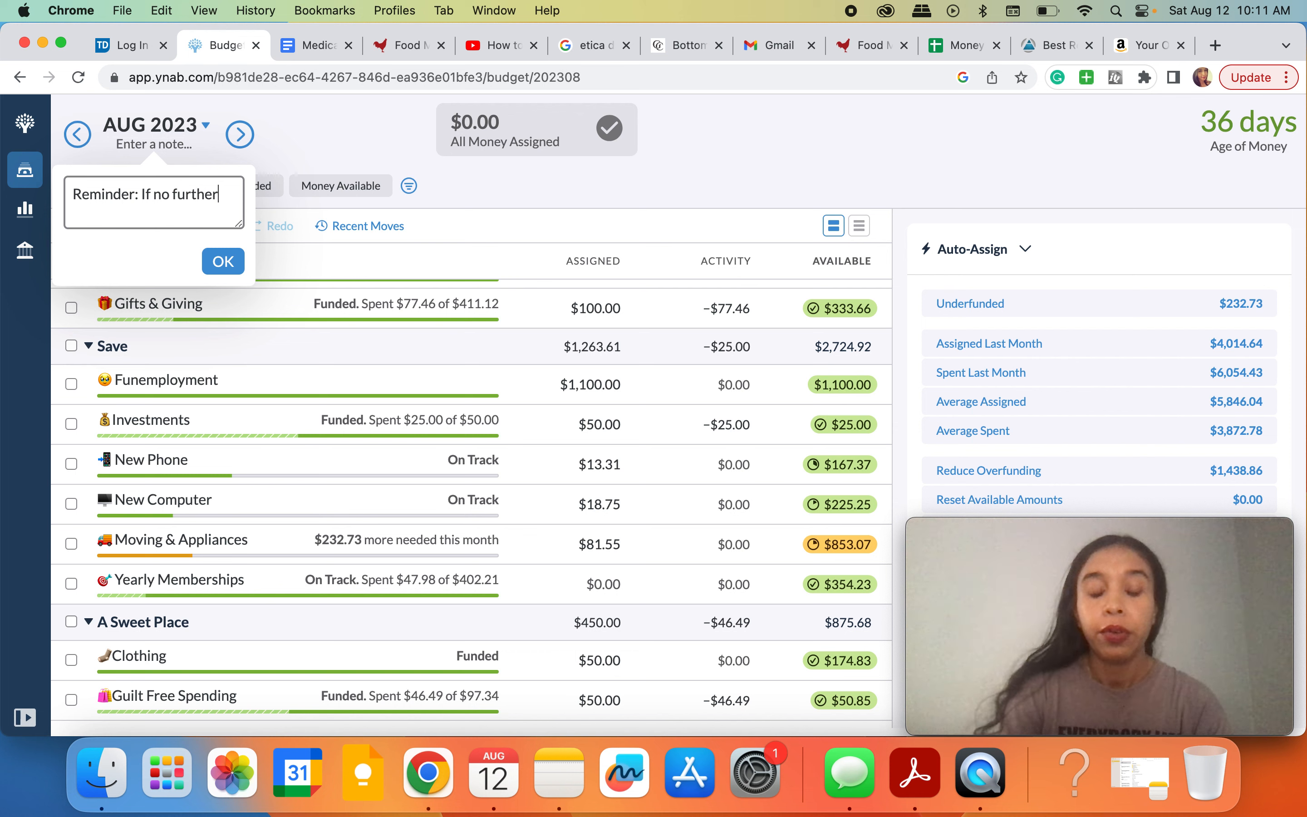
text( expenses in)
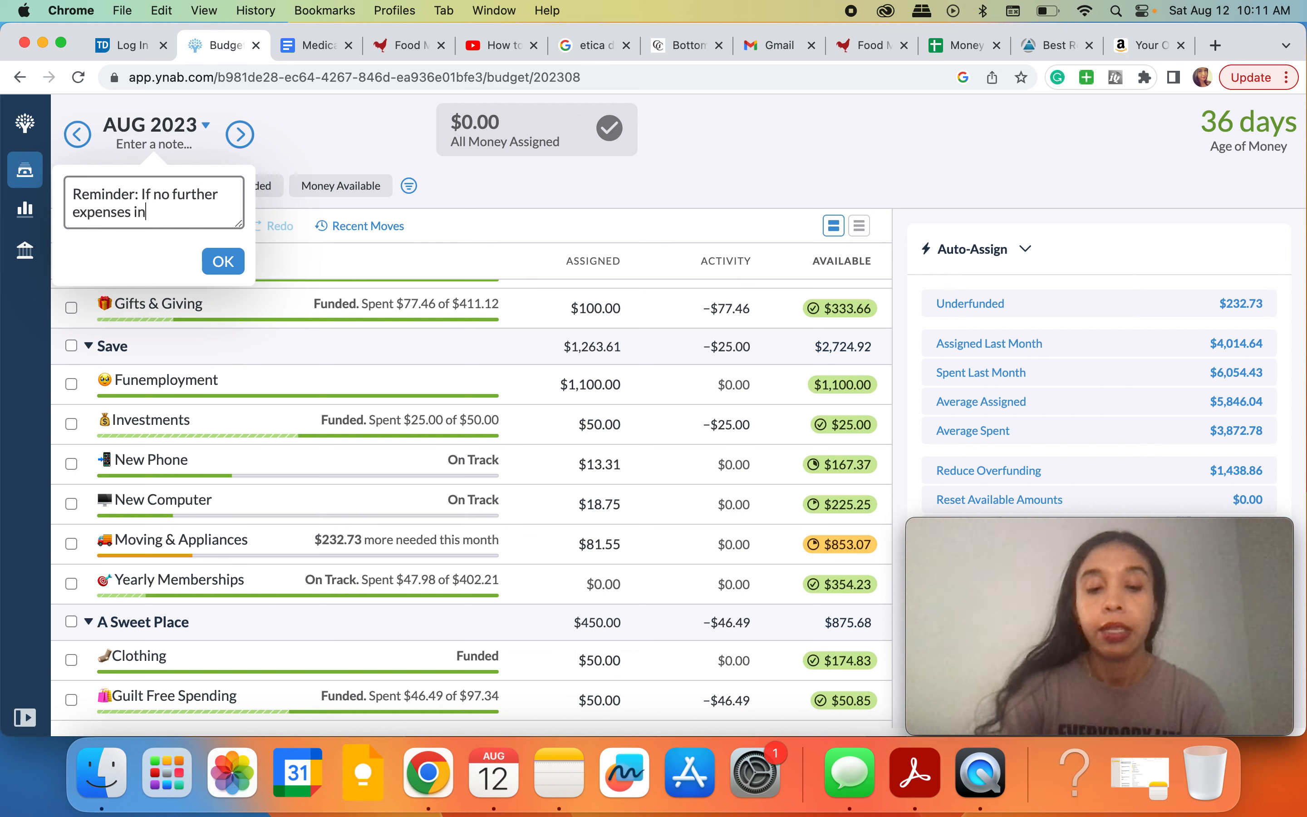
text( FM catego)
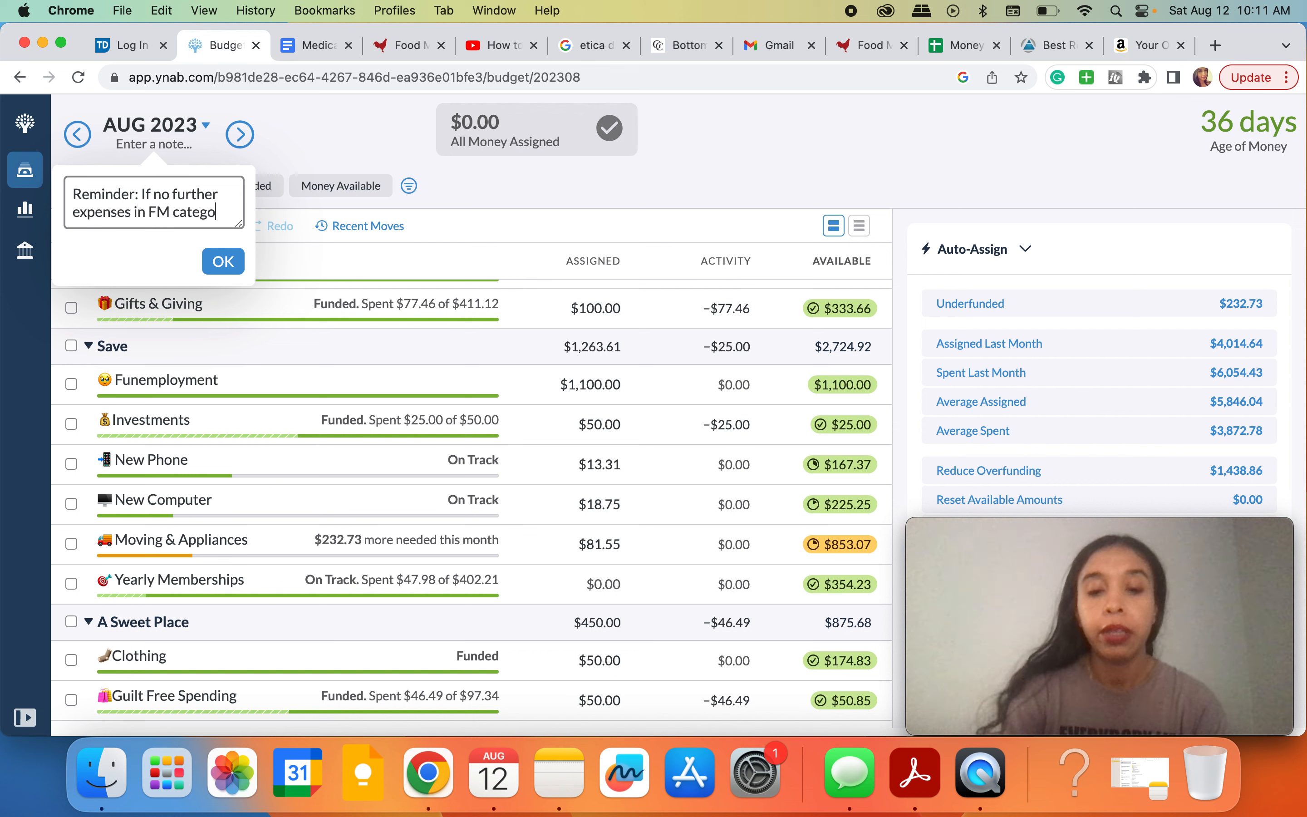
text(ry move $`100)
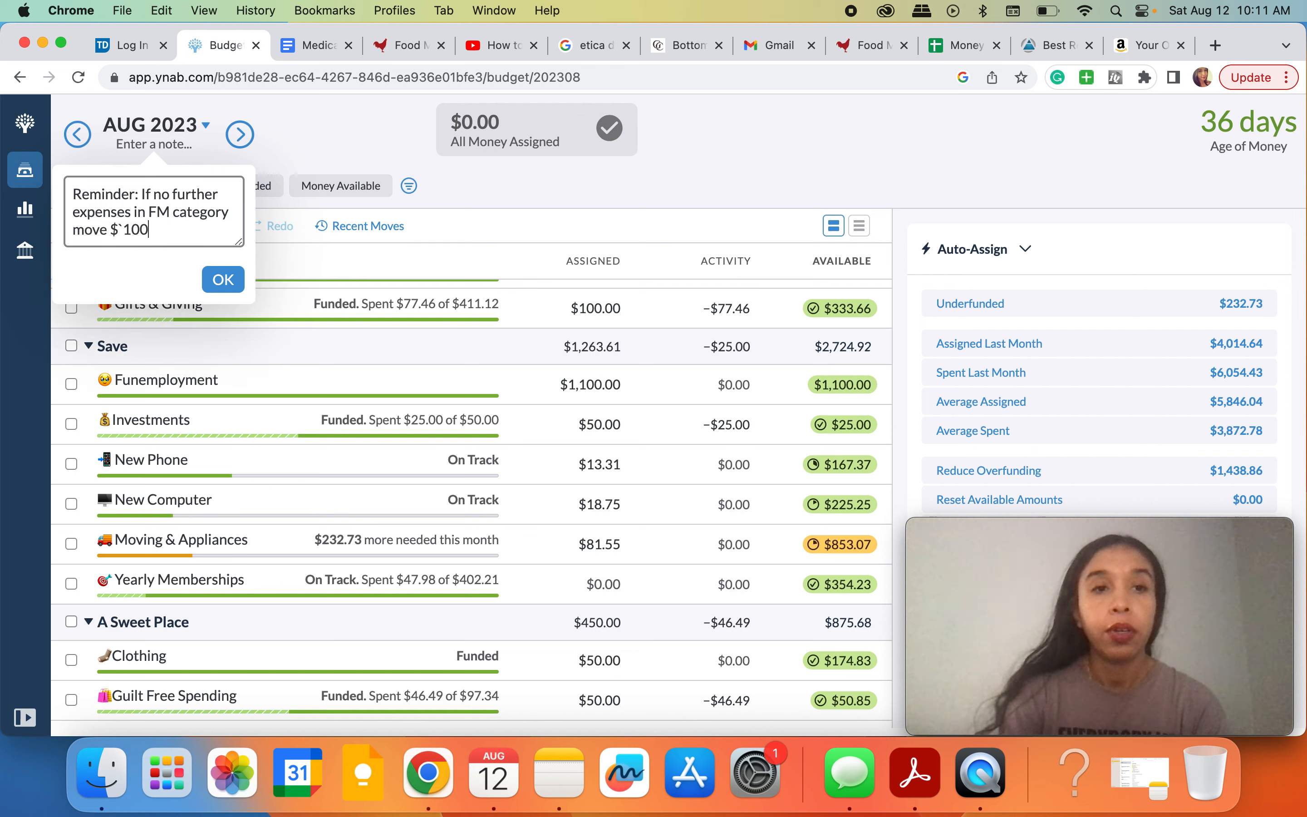
key(BackSpace)
key(BackSpace)
key(BackSpace)
key(BackSpace)
text(100 to mo)
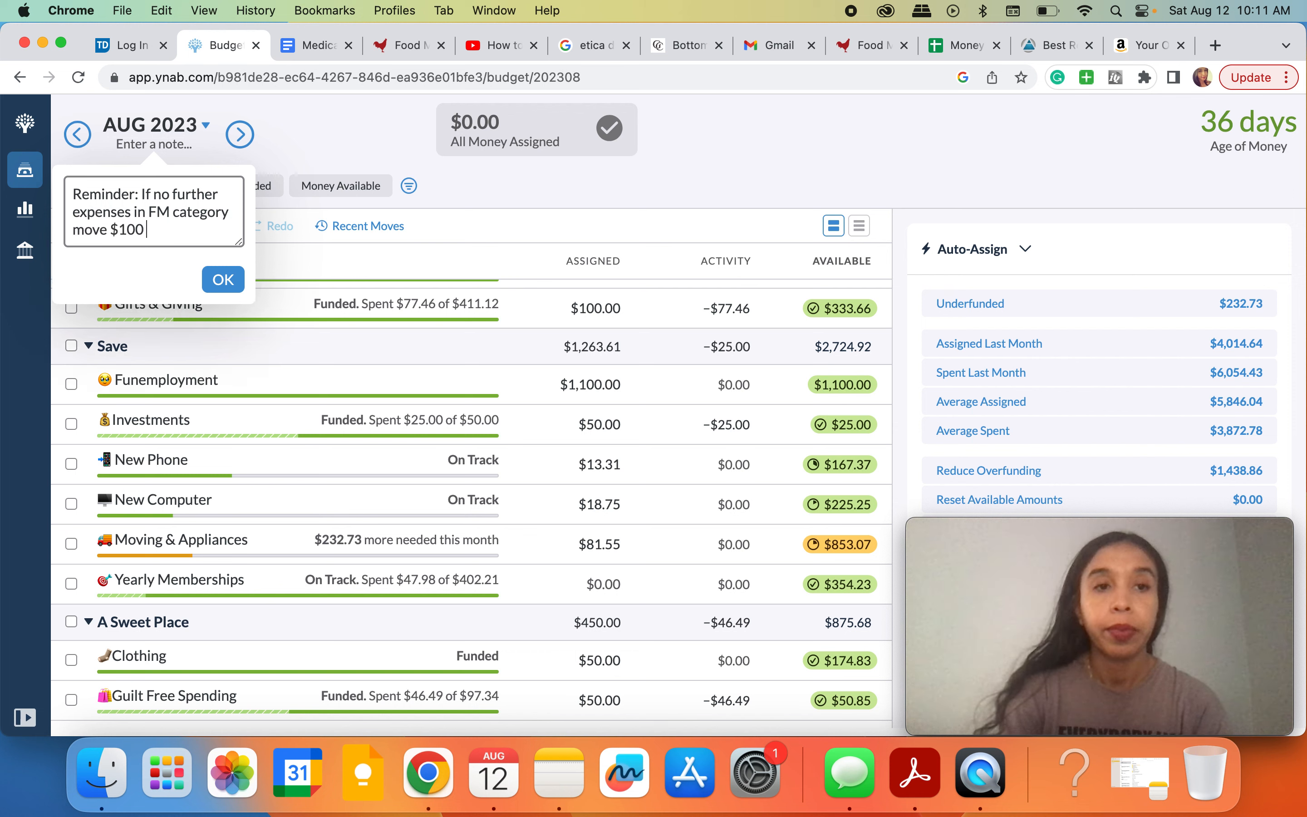
text(ving)
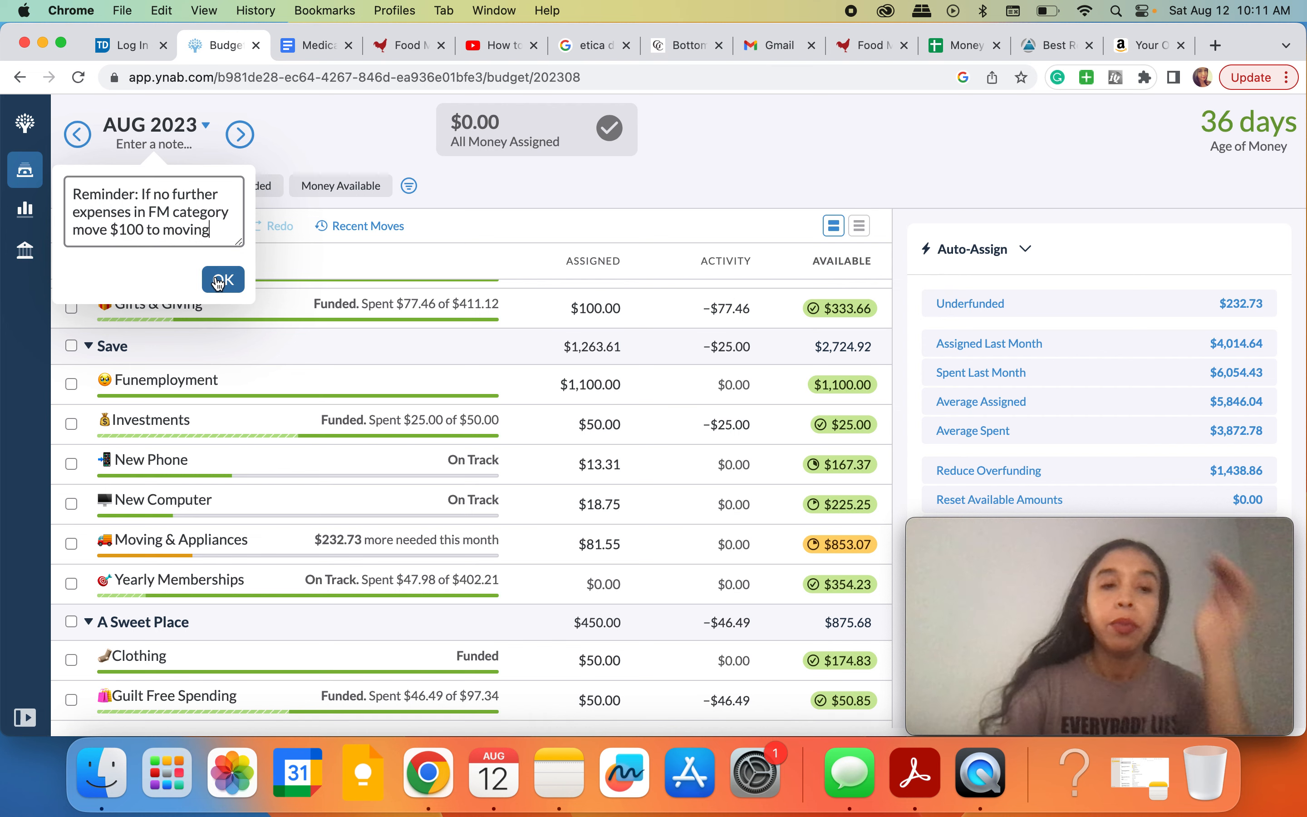
key(Return)
Step: Look over the finished budget categories and collapse the Wish List group
scroll(402, 497, up, 10)
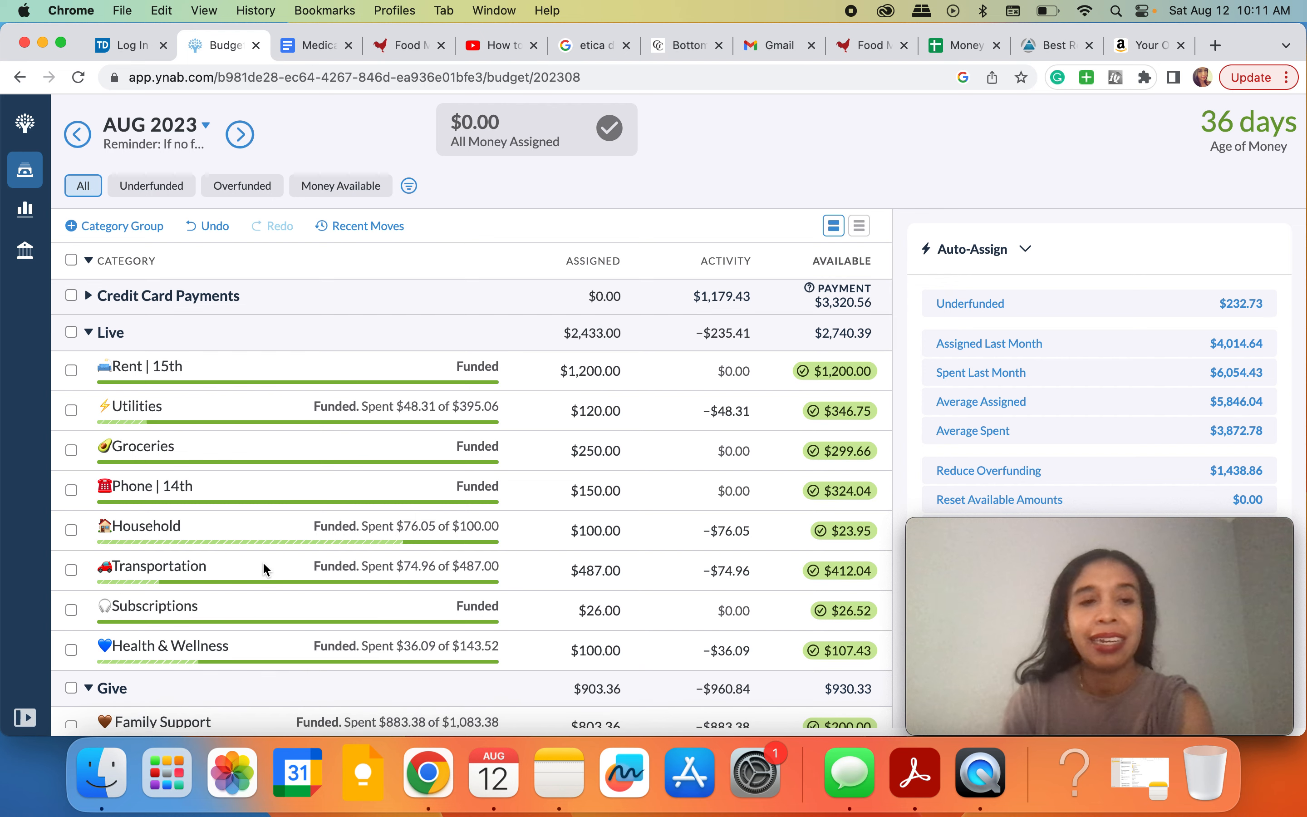
scroll(263, 563, down, 4)
scroll(262, 561, down, 7)
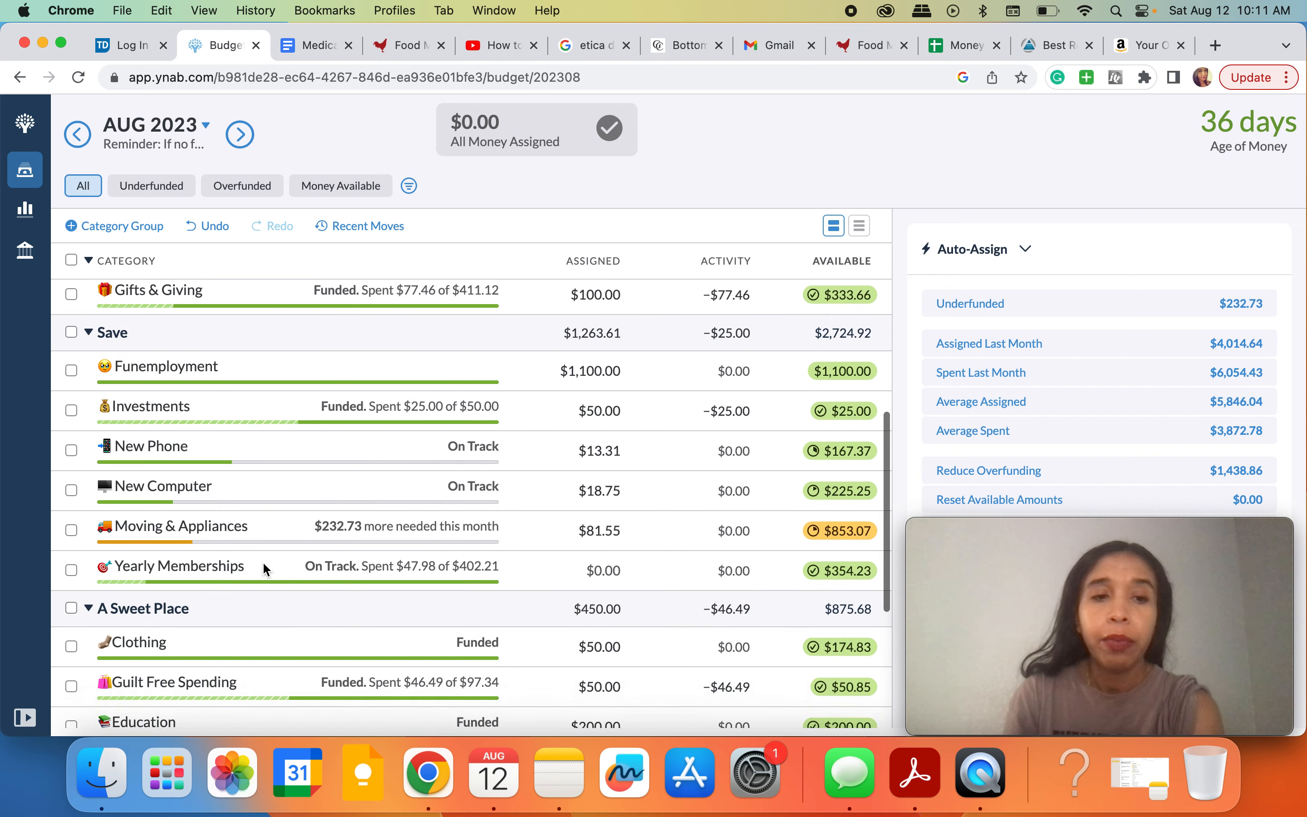
scroll(262, 561, down, 5)
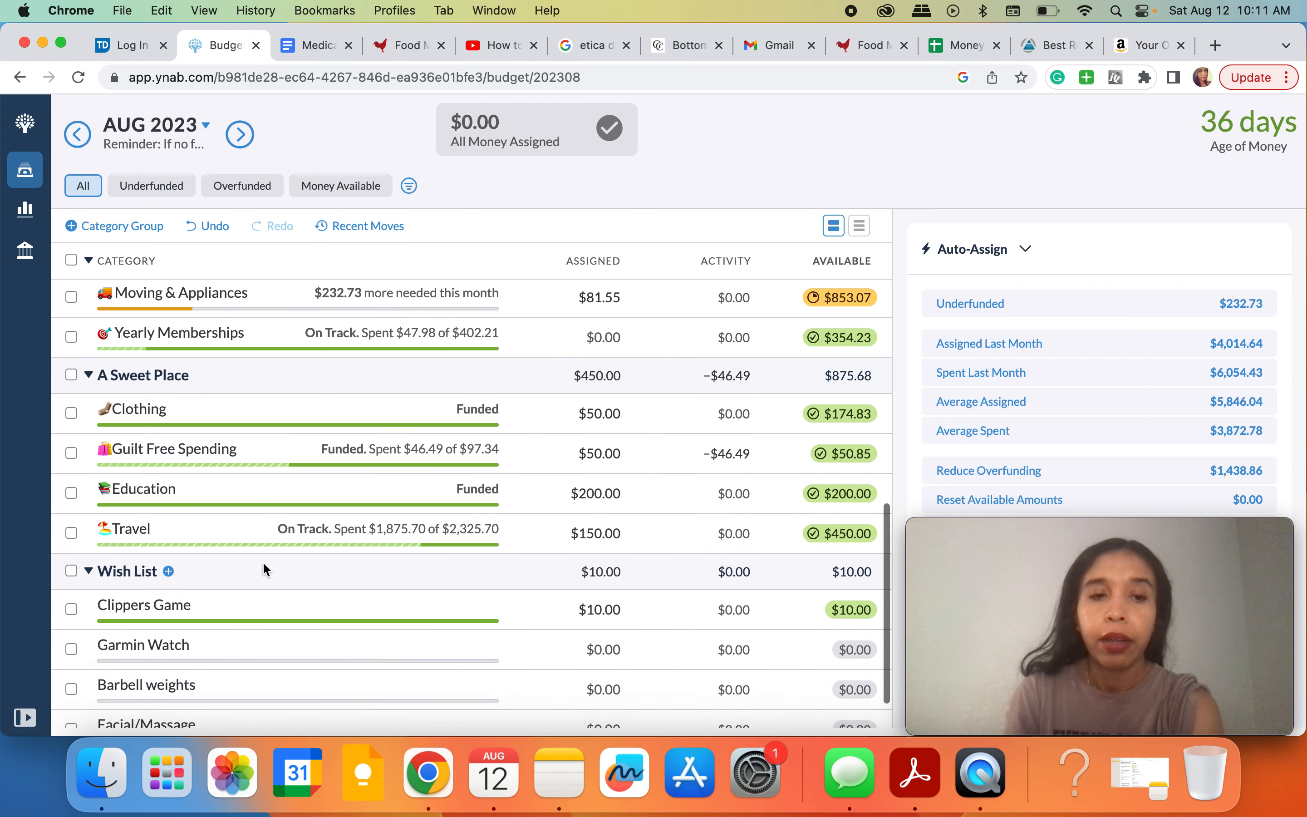
click(89, 544)
scroll(167, 515, up, 5)
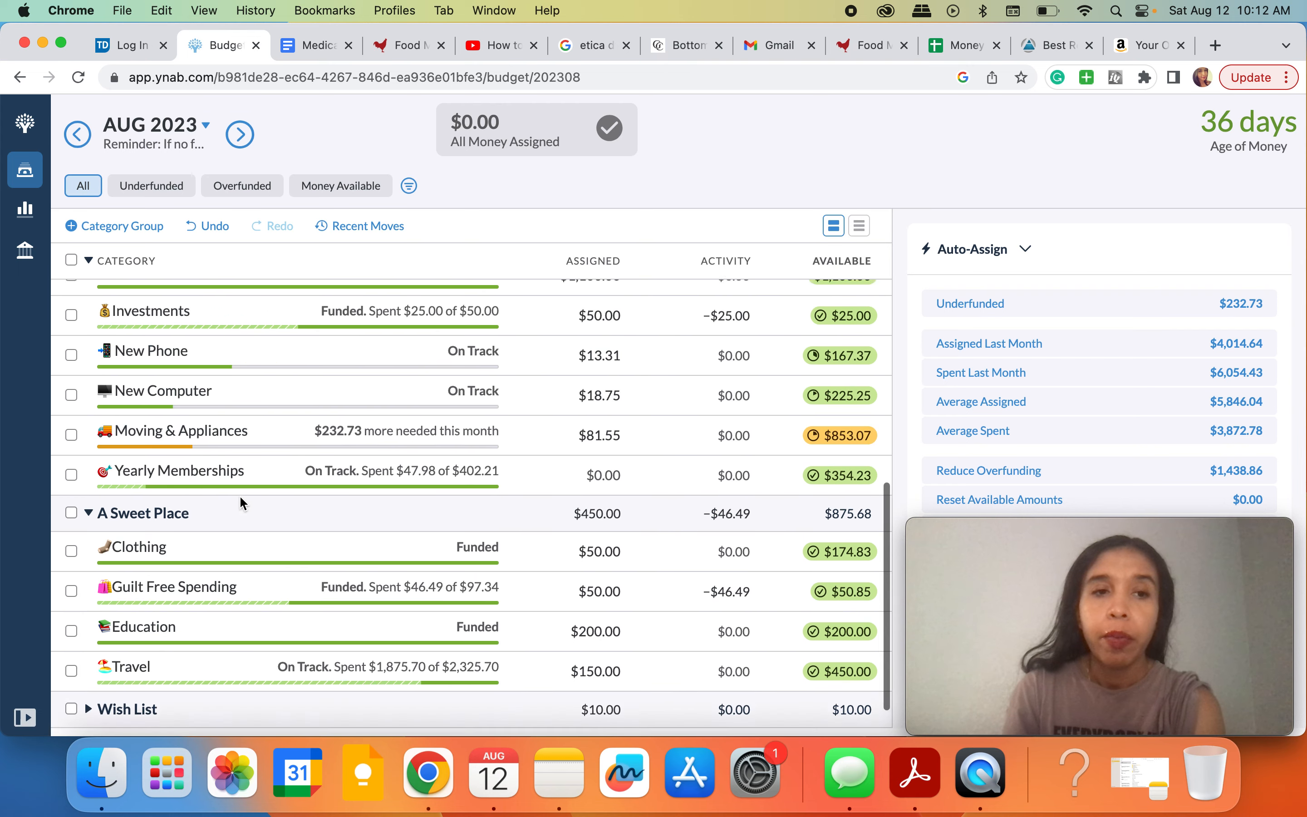
Step: Go back over the August budget groups and view the money moves behind the Groceries assigned amount
scroll(238, 494, up, 7)
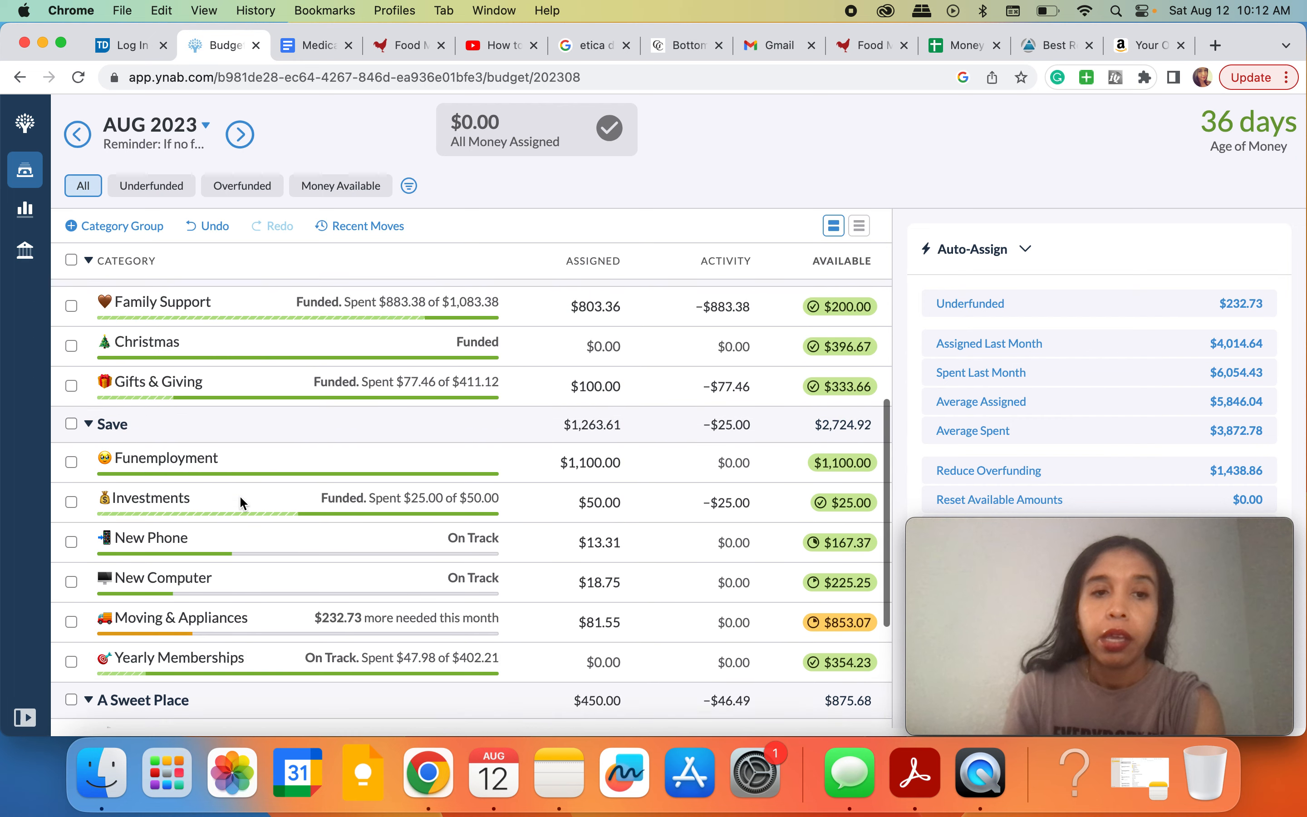
scroll(239, 494, up, 7)
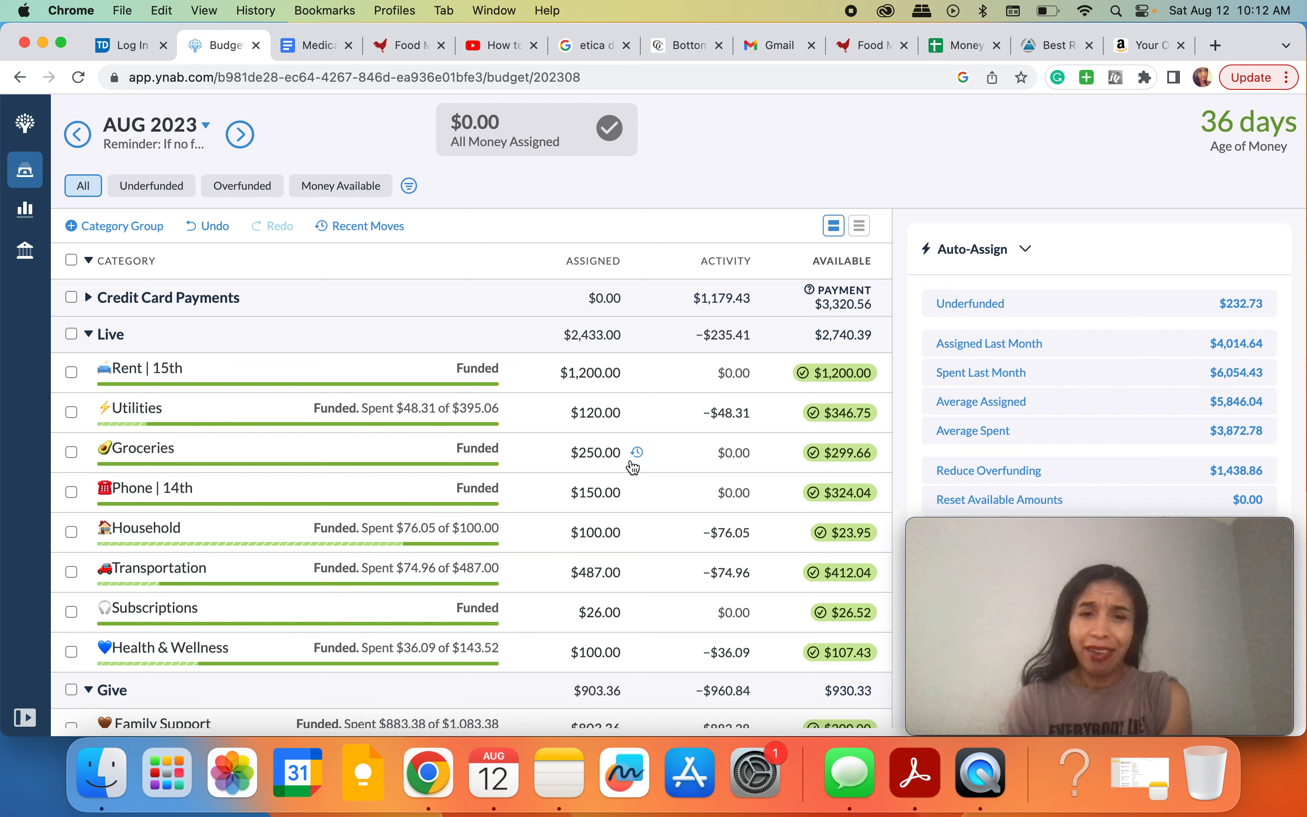
click(635, 454)
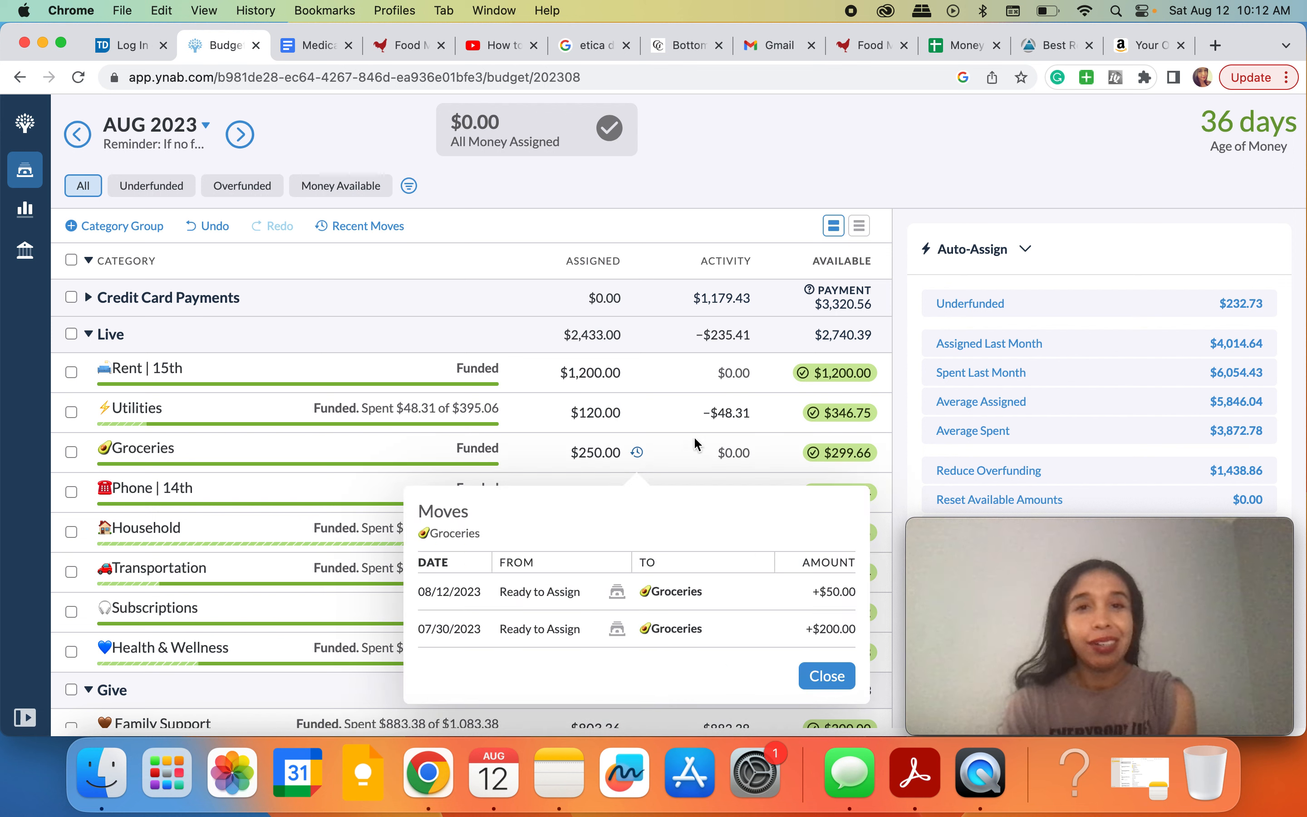
Step: Switch to the Money spreadsheet in Google Sheets and check the July and August gross income on the 2023 NW sheet
click(397, 52)
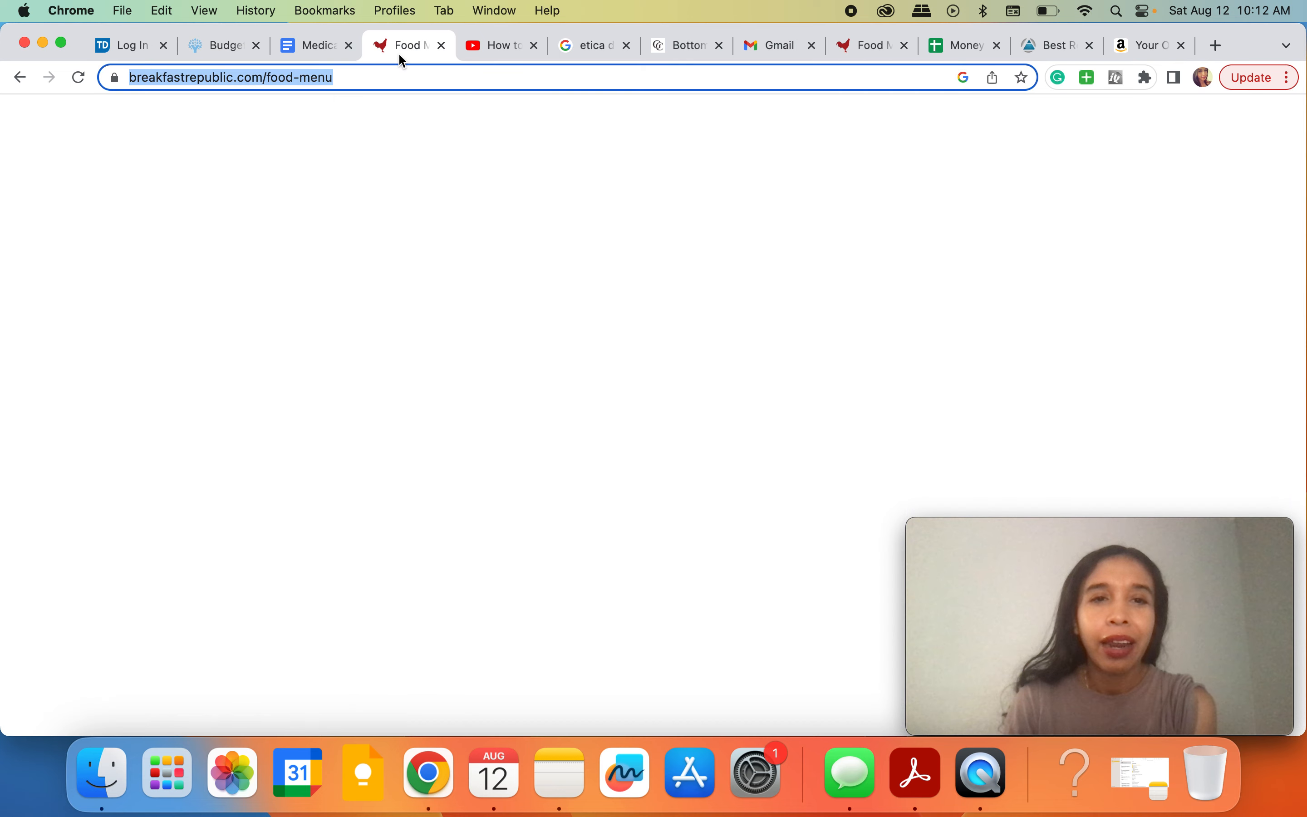
click(382, 80)
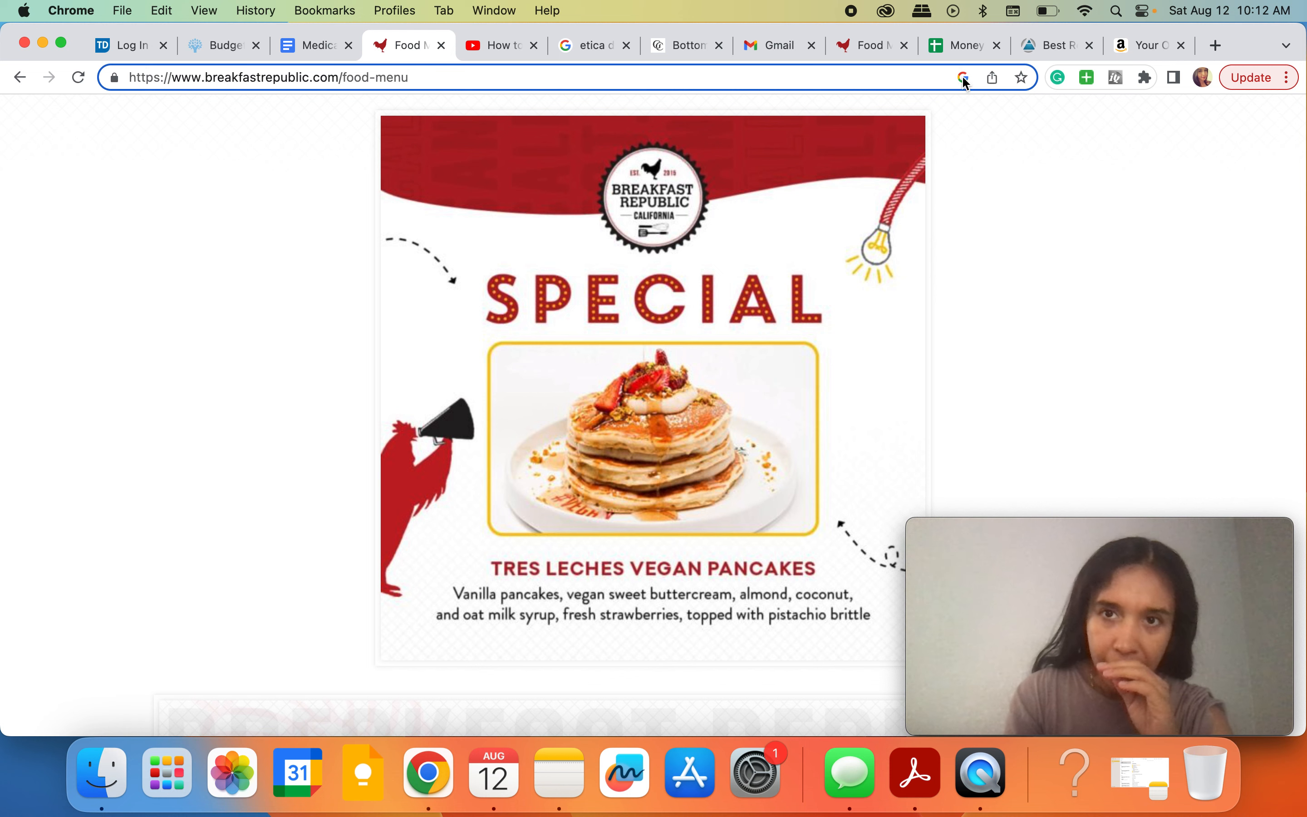
click(963, 44)
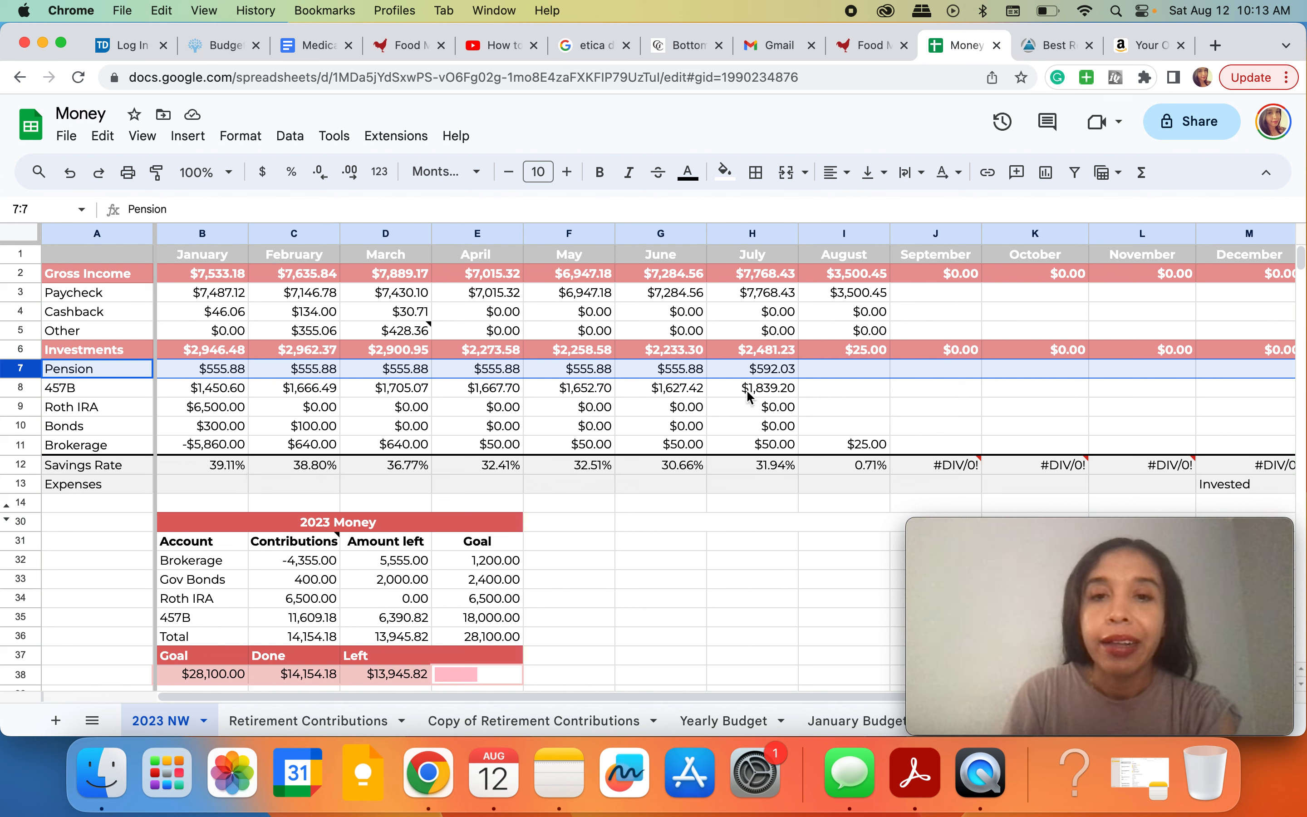
click(761, 279)
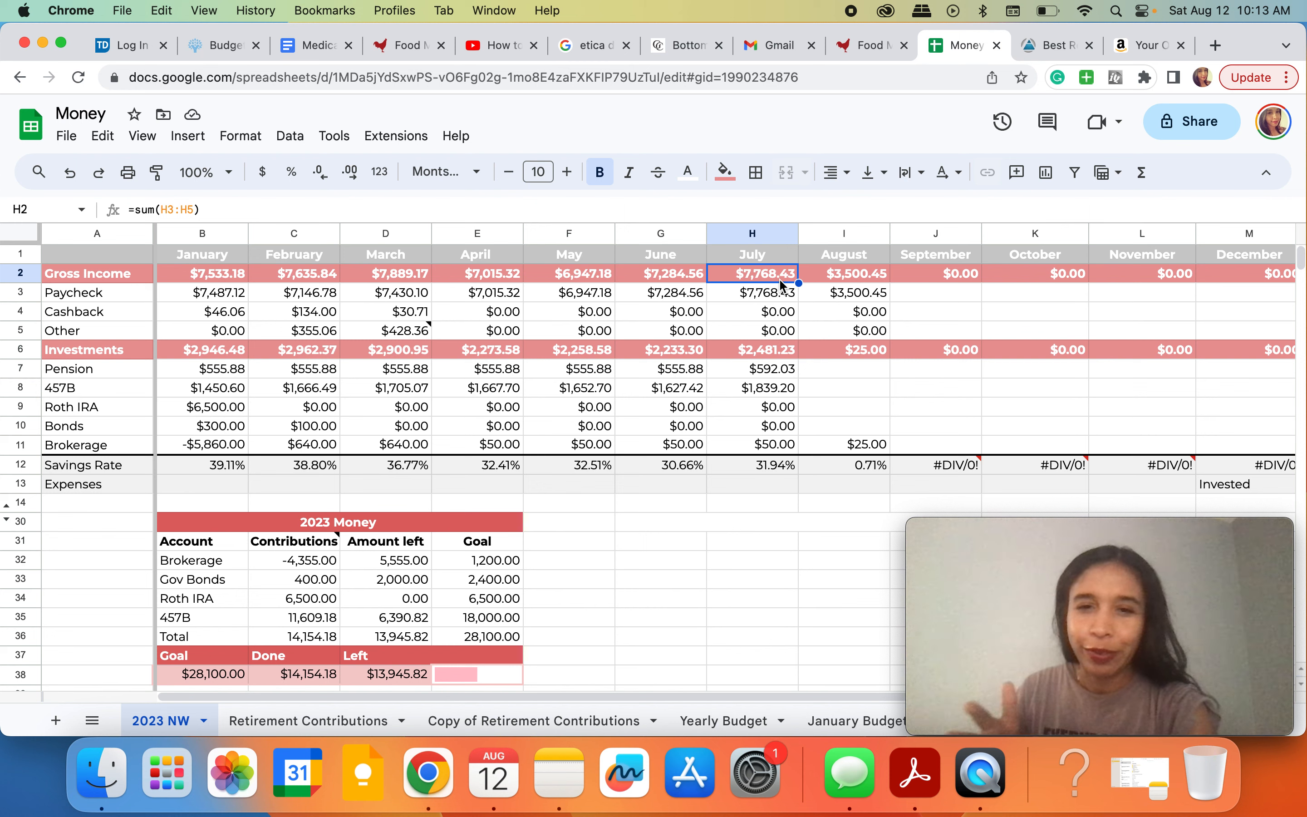
key(Right)
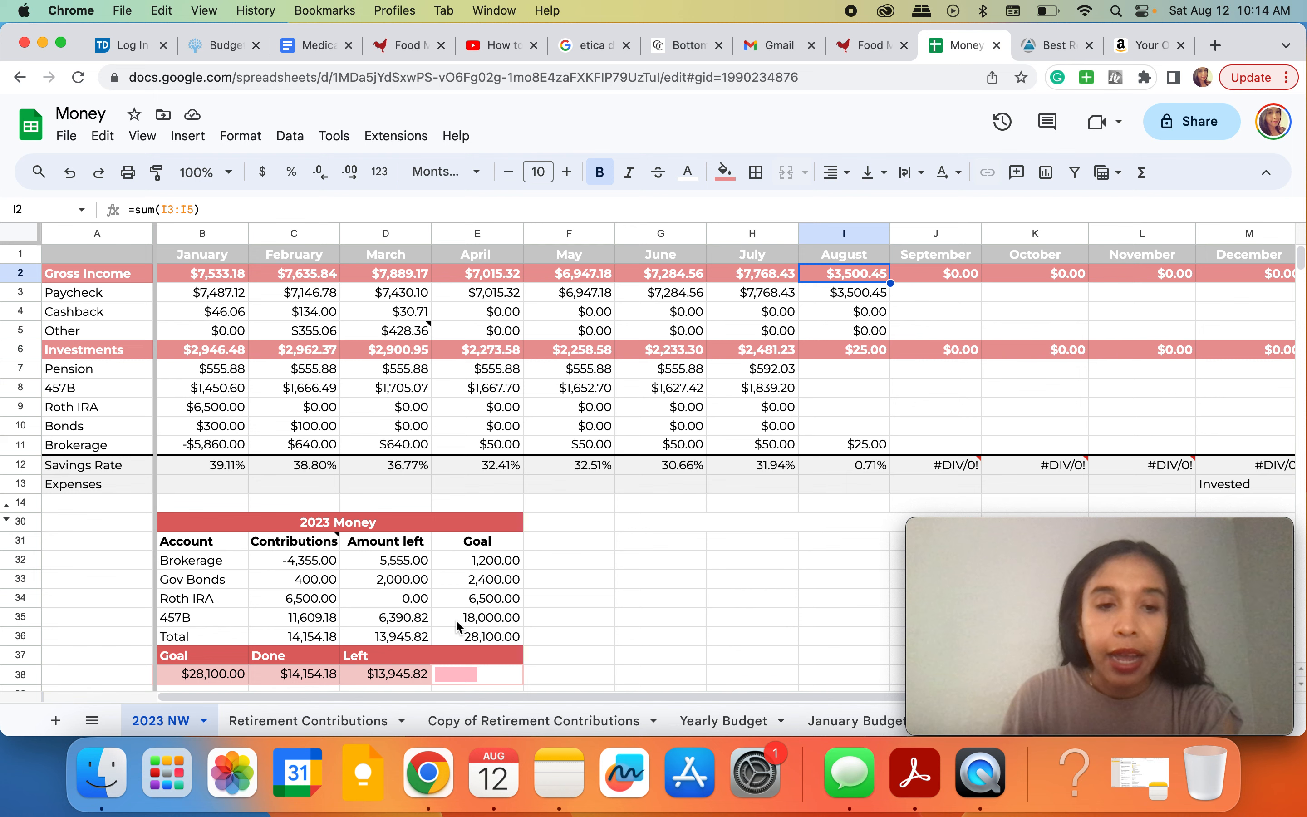
Step: Inspect the overall goal and the Brokerage contributions in the 2023 Money table, along with the May brokerage entry
scroll(458, 627, down, 2)
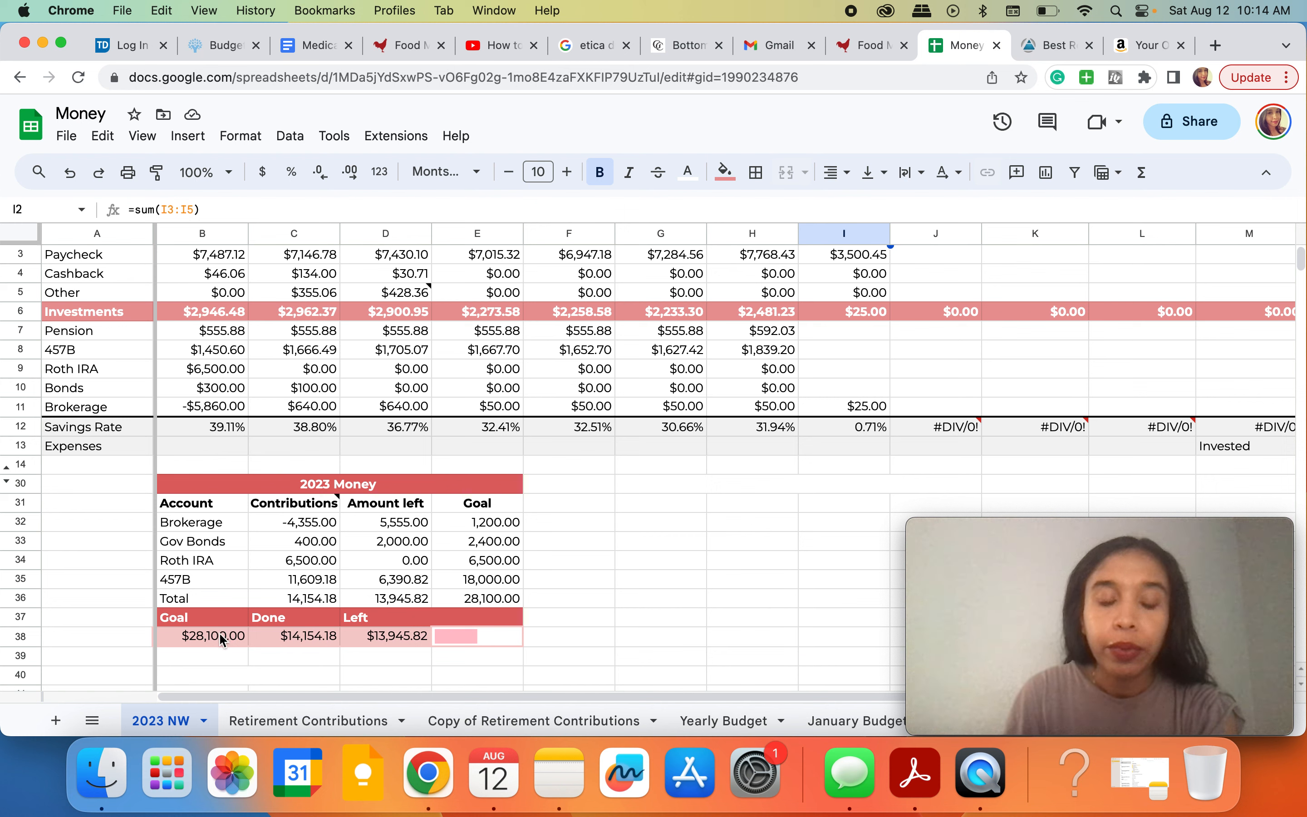
click(221, 639)
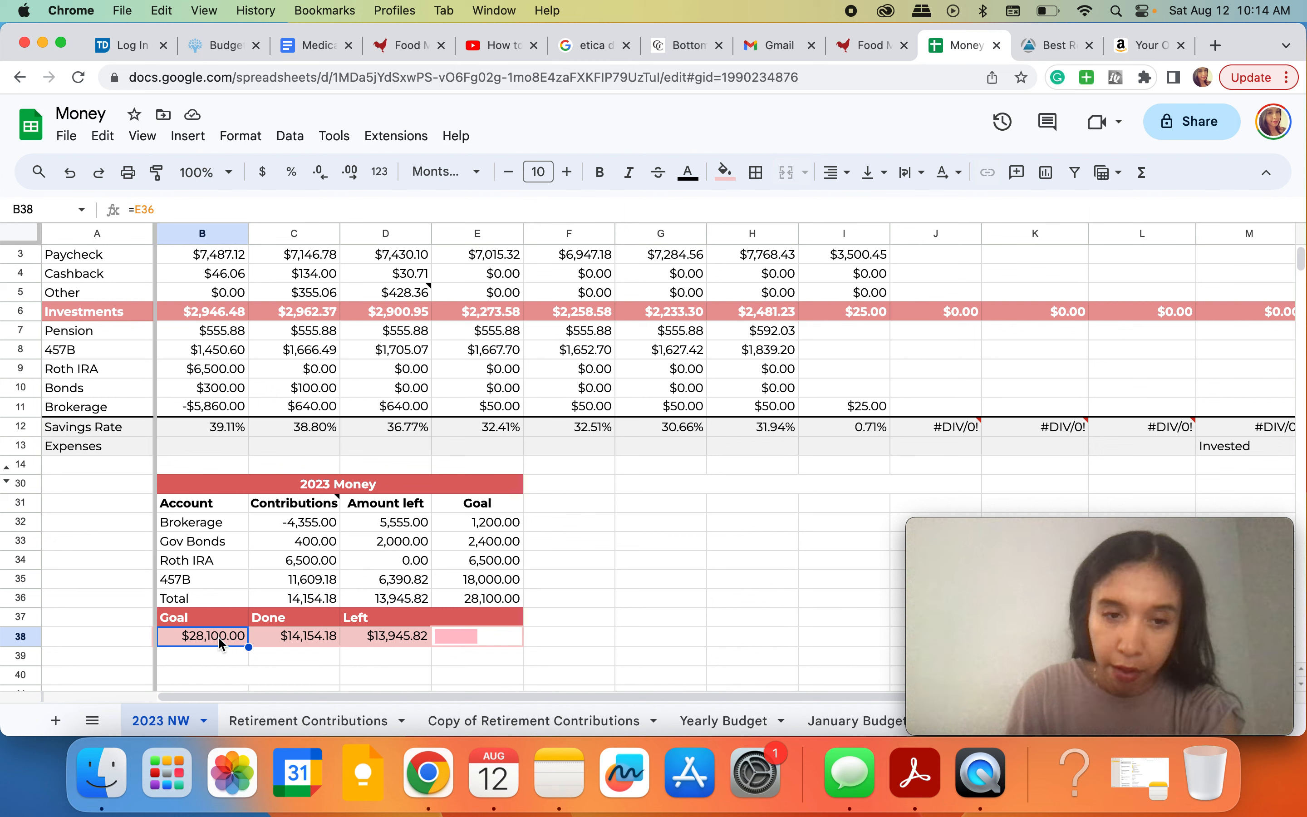
click(282, 525)
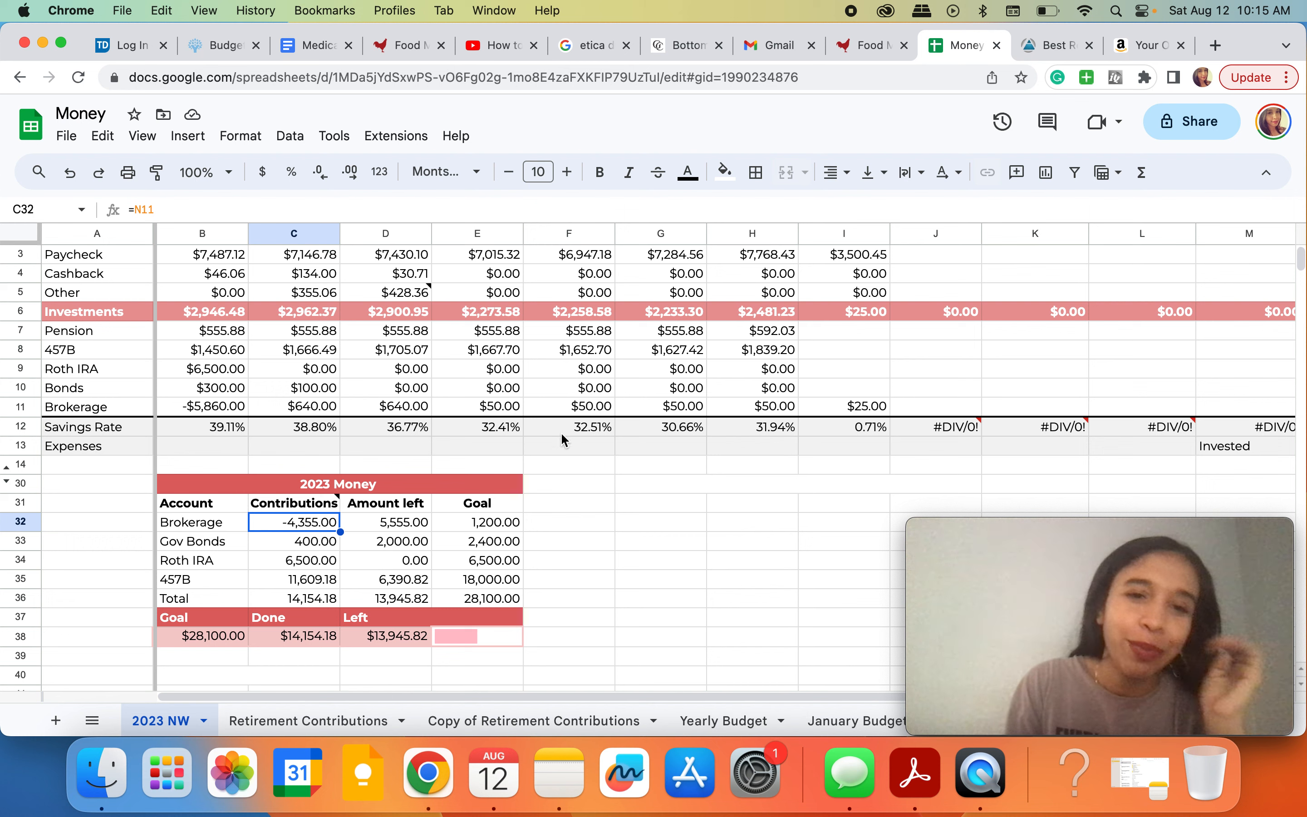
click(593, 406)
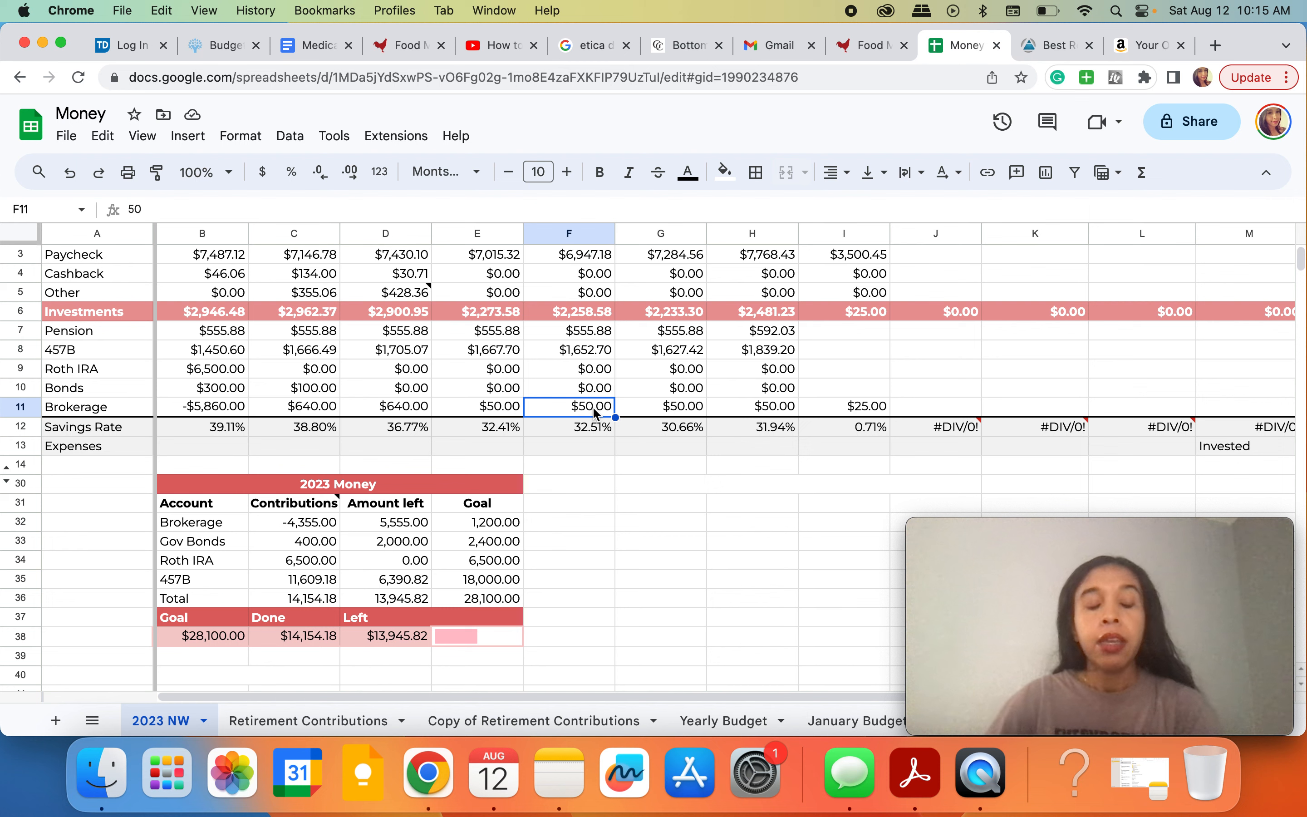
Step: Check the Gov Bonds, Roth IRA and 457B rows of the 2023 Money table and the yearly Total column
click(199, 549)
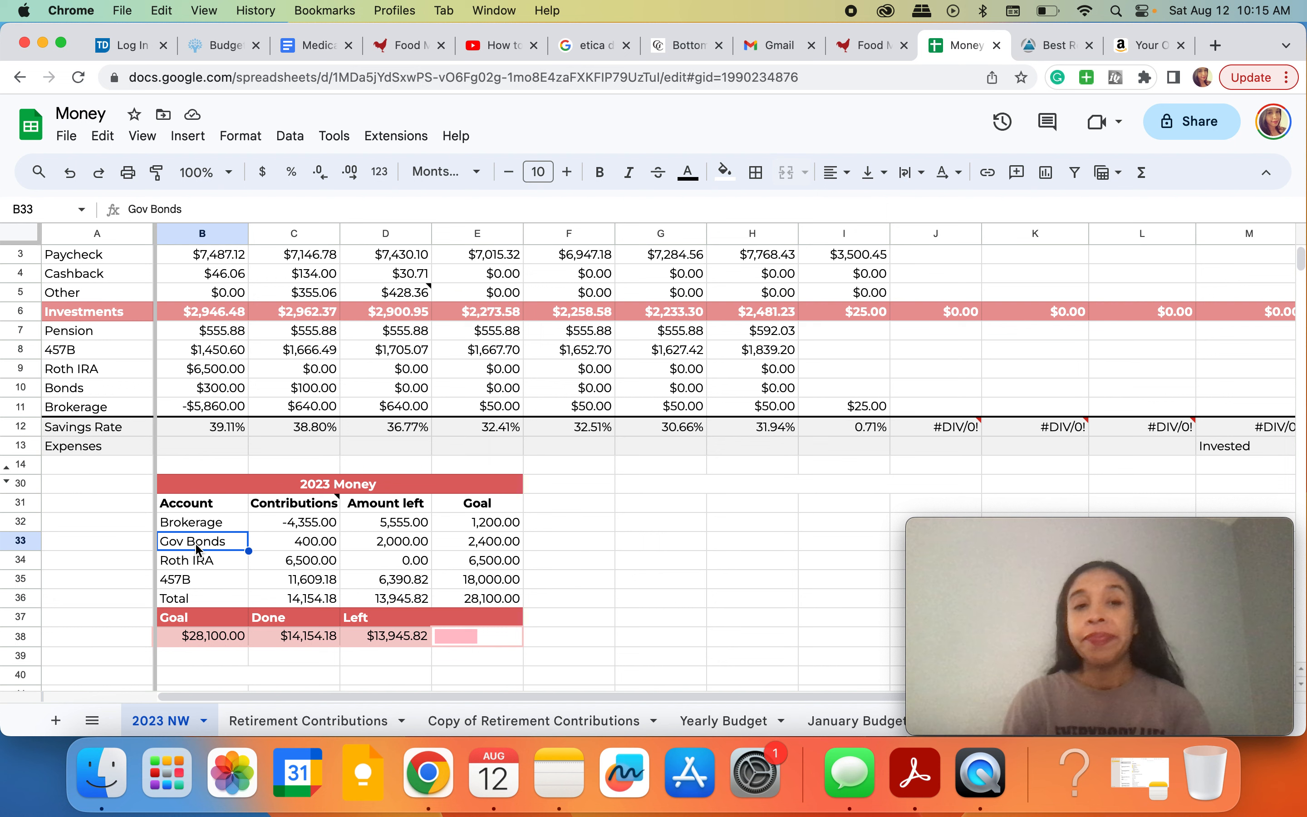
click(279, 564)
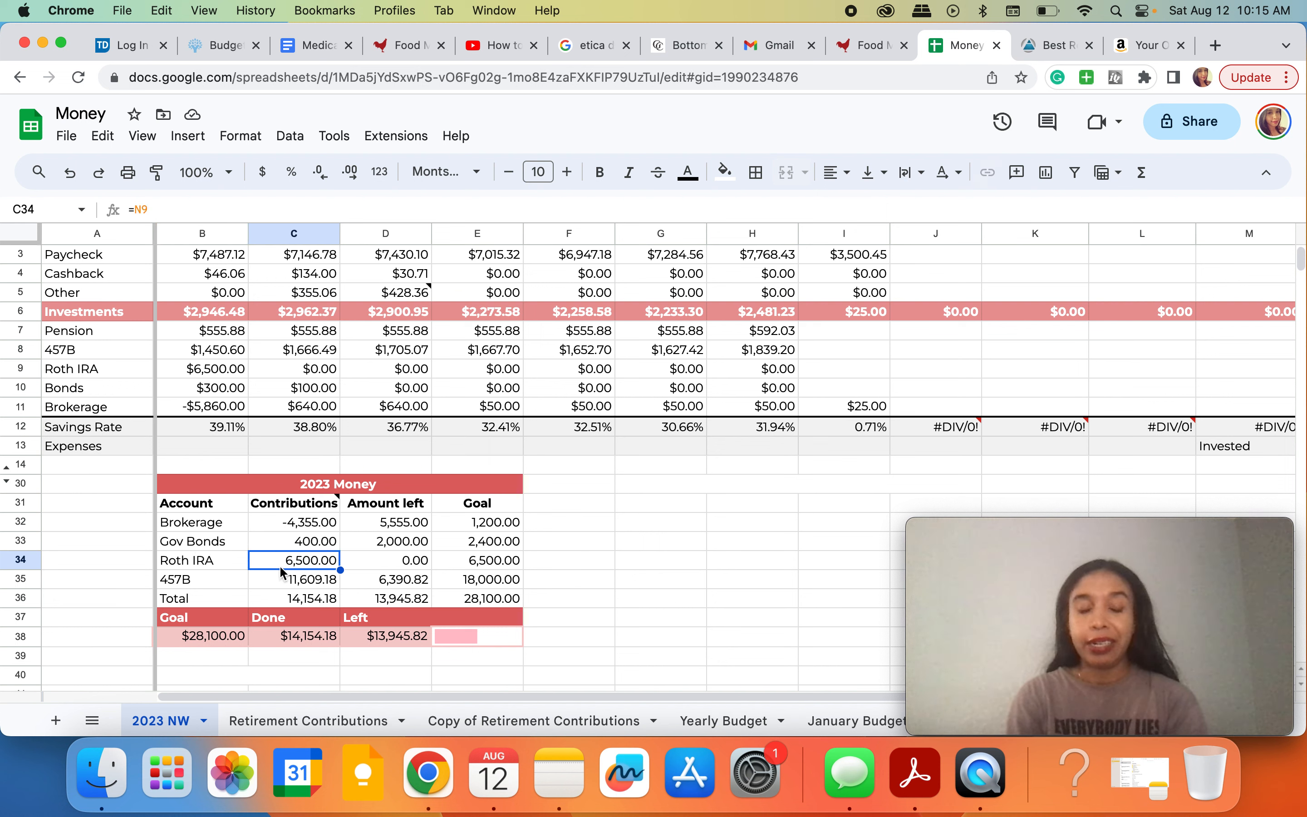
click(279, 585)
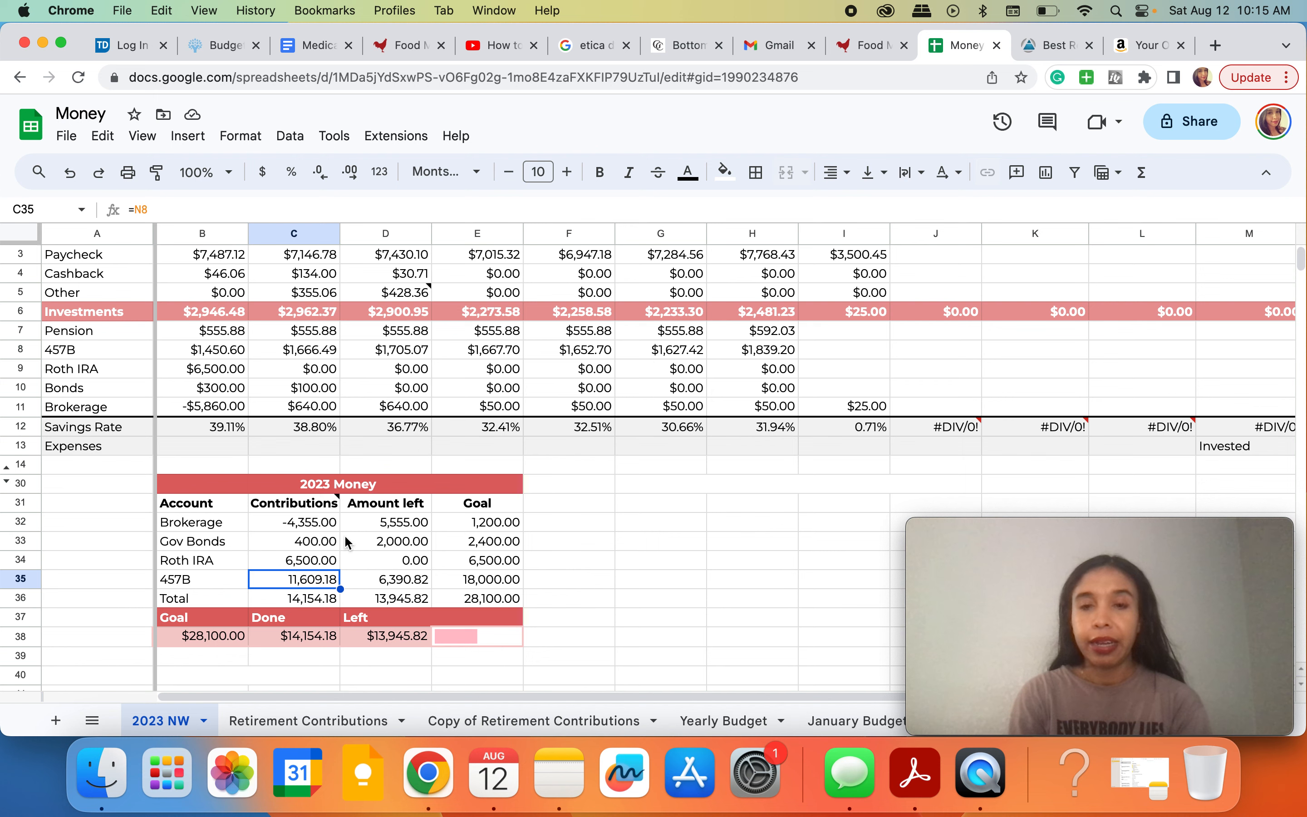
scroll(417, 494, up, 2)
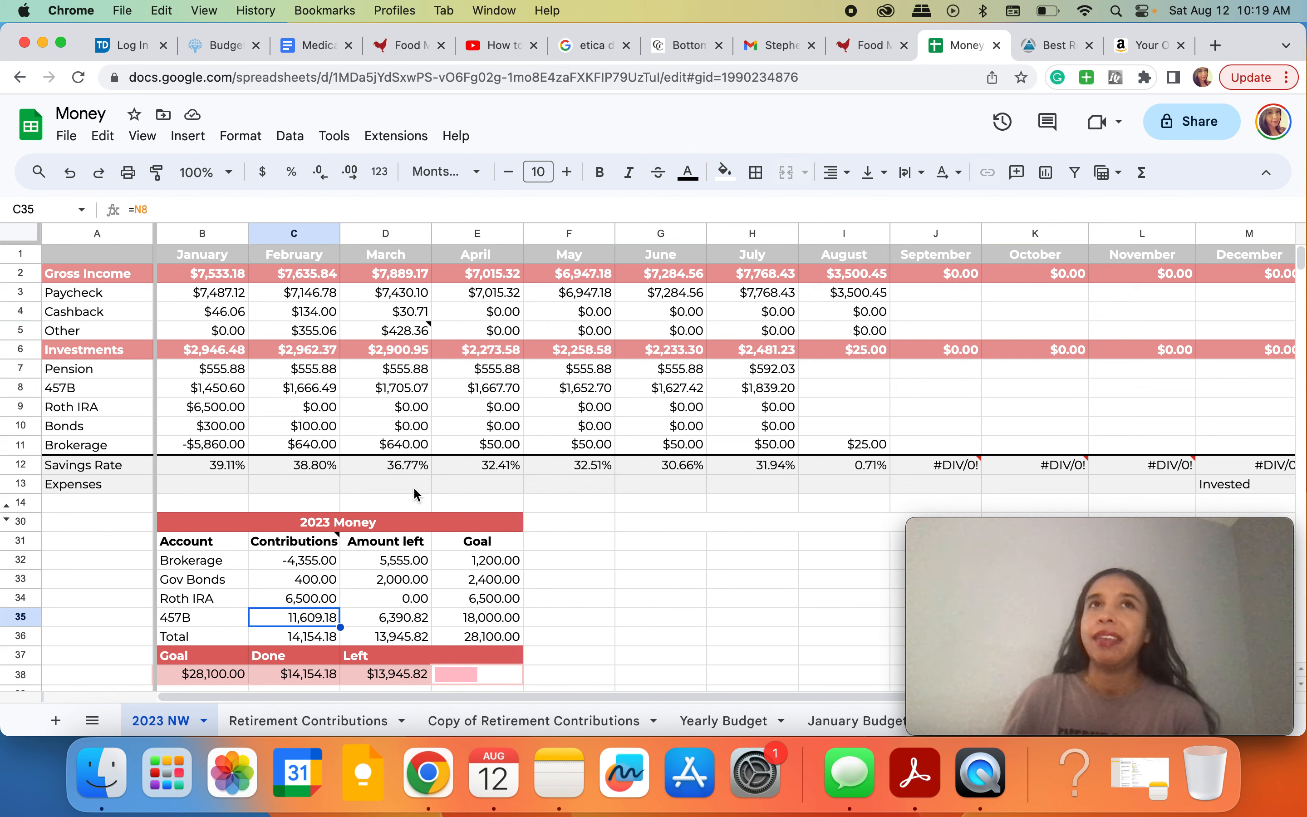
scroll(415, 494, right, 4)
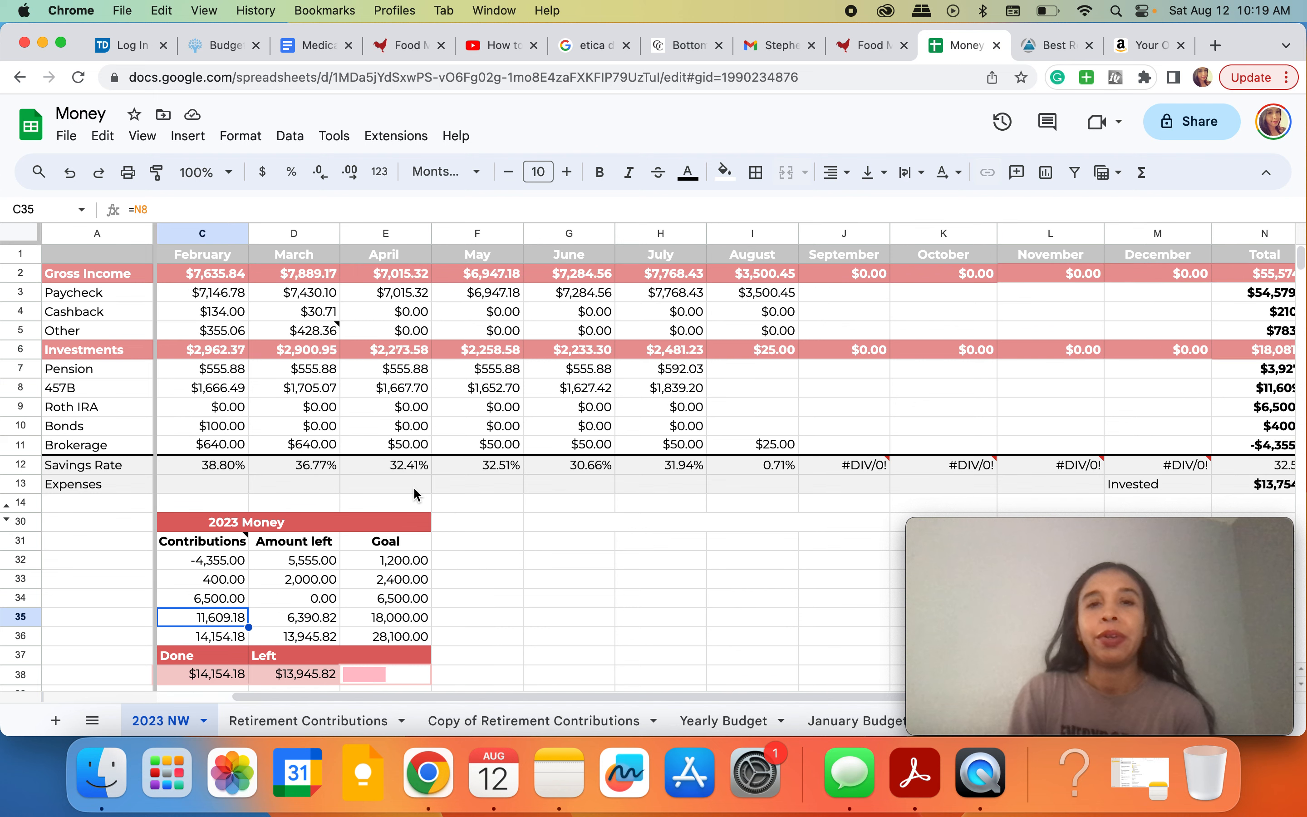